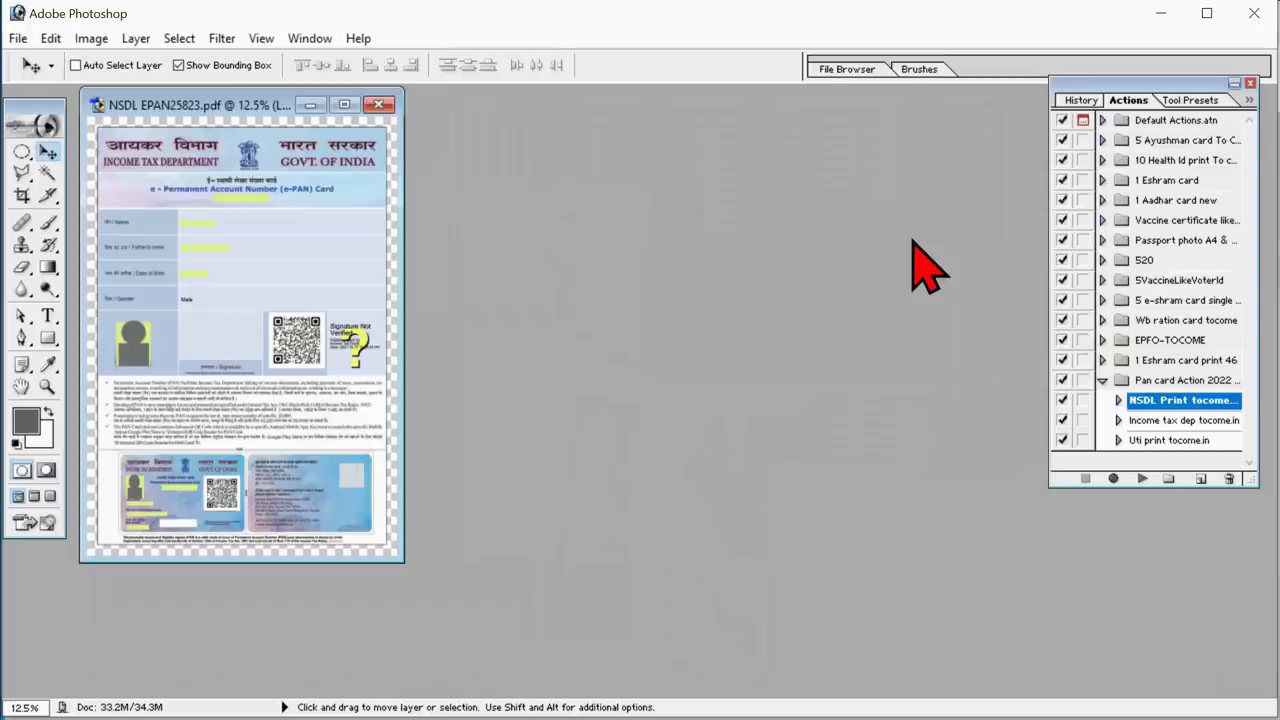
# - Run the NSDL Print tocome.in action and arrange both resulting PAN card layout windows
pyautogui.click(1142, 479)
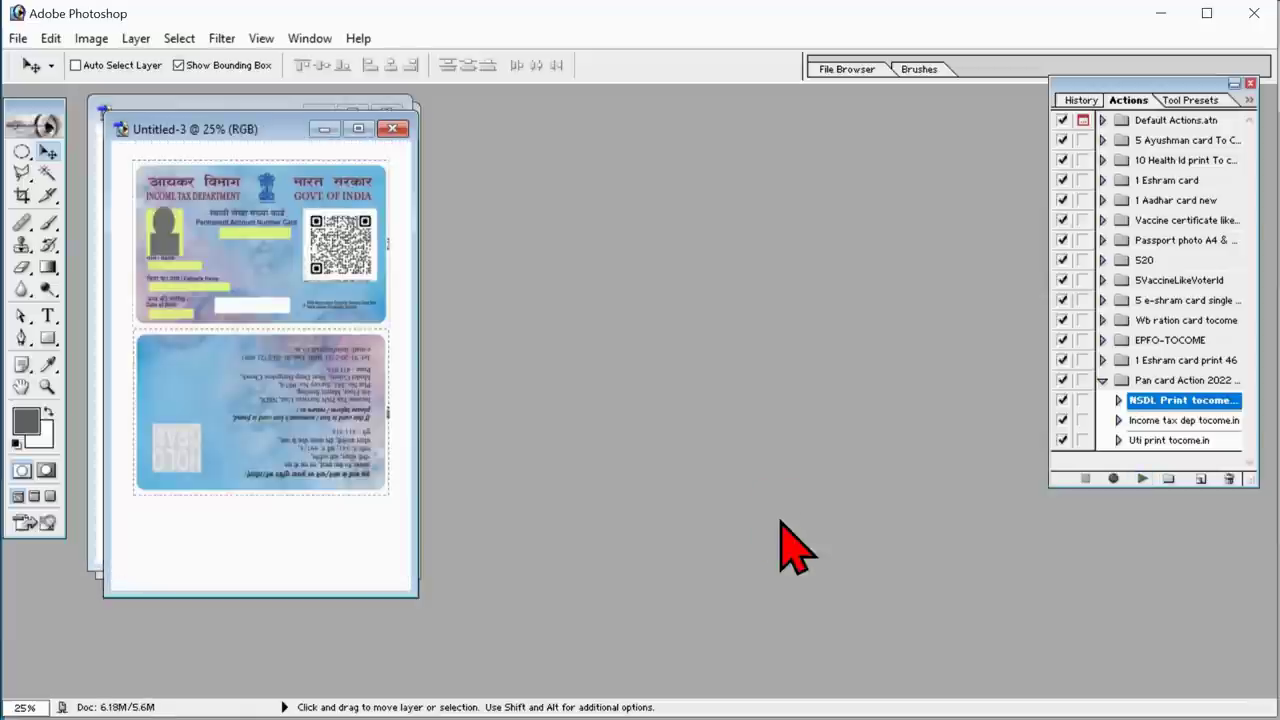
pyautogui.moveTo(180, 130); pyautogui.dragTo(653, 127)
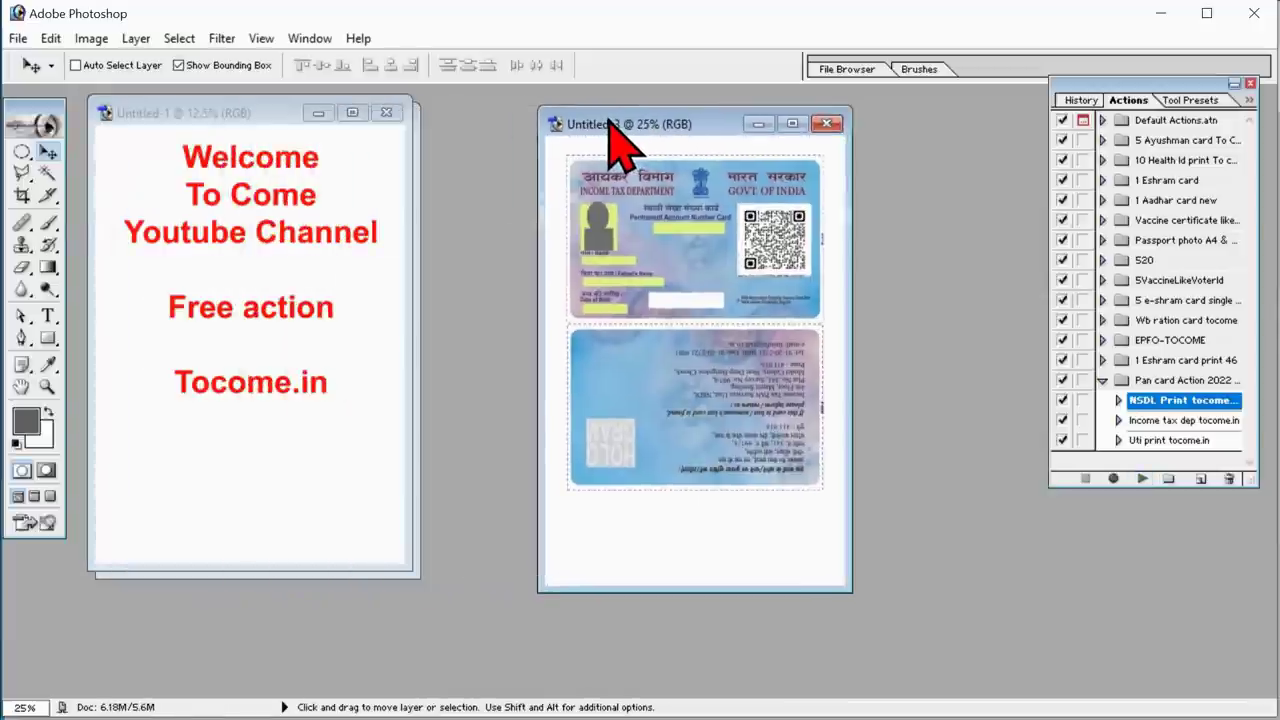
pyautogui.click(318, 114)
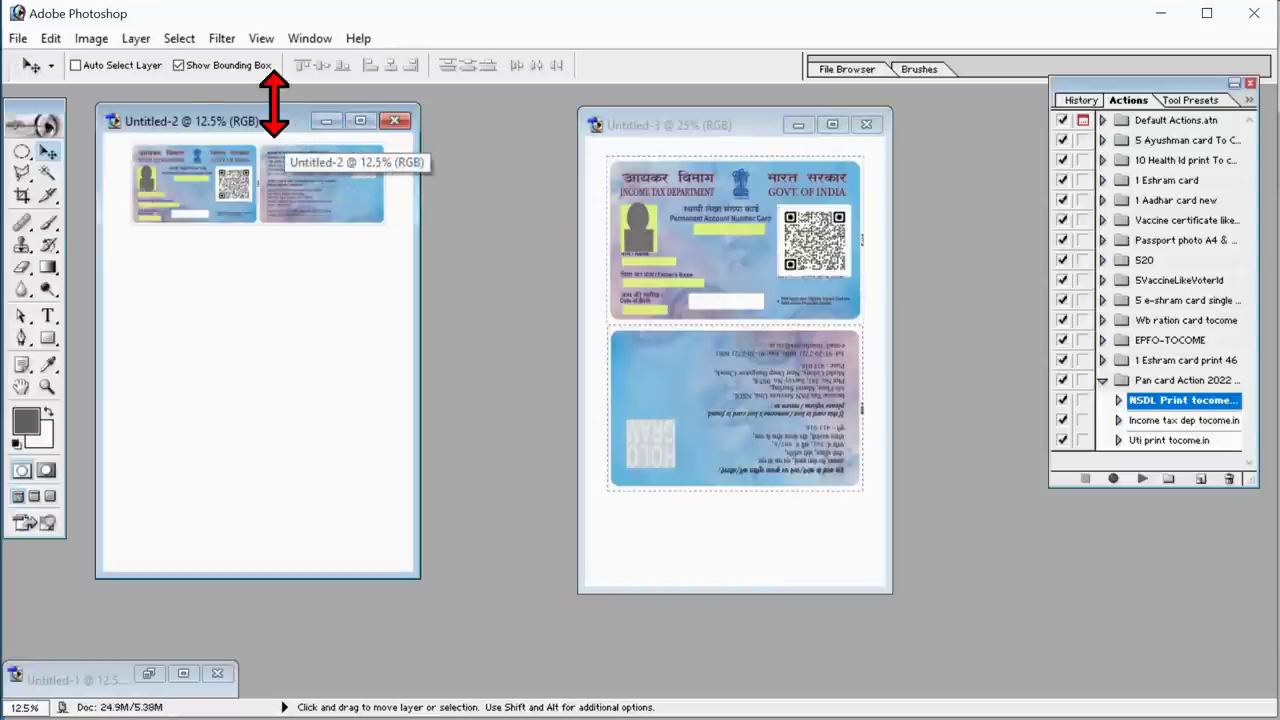
pyautogui.moveTo(276, 118); pyautogui.dragTo(355, 126)
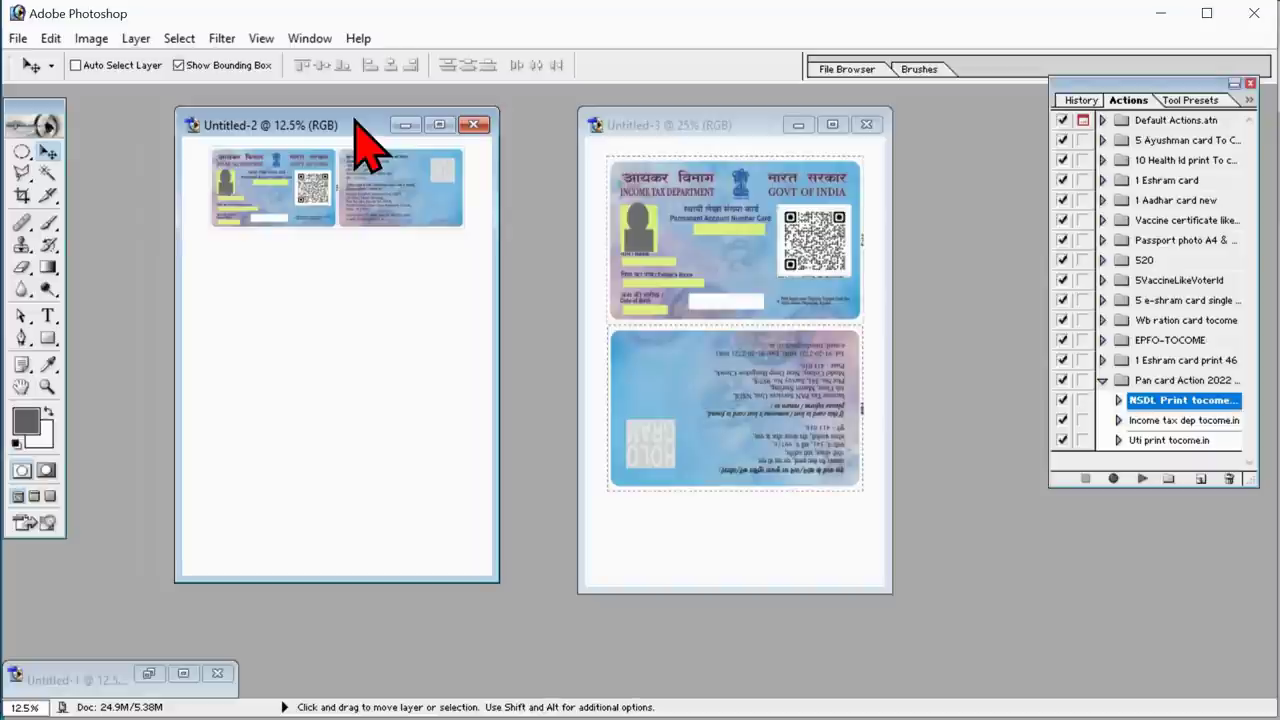
pyautogui.moveTo(356, 122)
pyautogui.mouseDown()
pyautogui.moveTo(259, 114)
pyautogui.moveTo(269, 164)
pyautogui.moveTo(320, 169)
pyautogui.mouseUp()
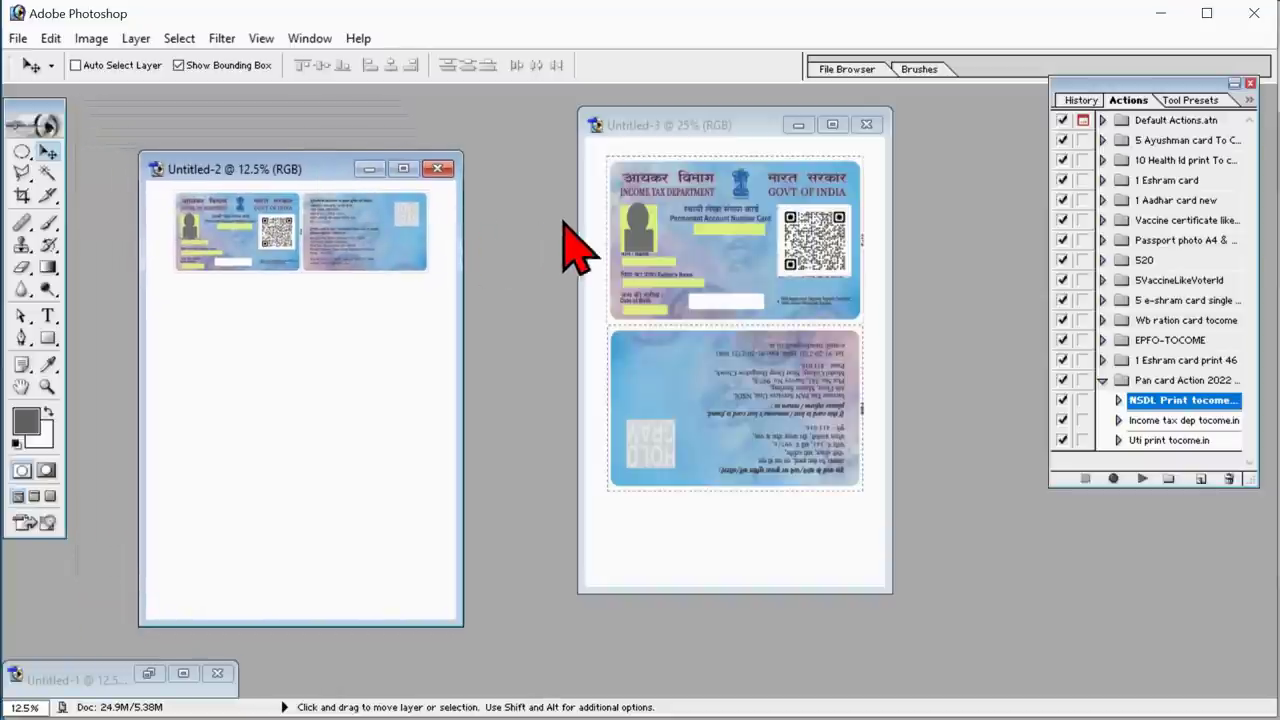
pyautogui.moveTo(680, 137)
pyautogui.mouseDown()
pyautogui.moveTo(588, 196)
pyautogui.moveTo(569, 172)
pyautogui.mouseUp()
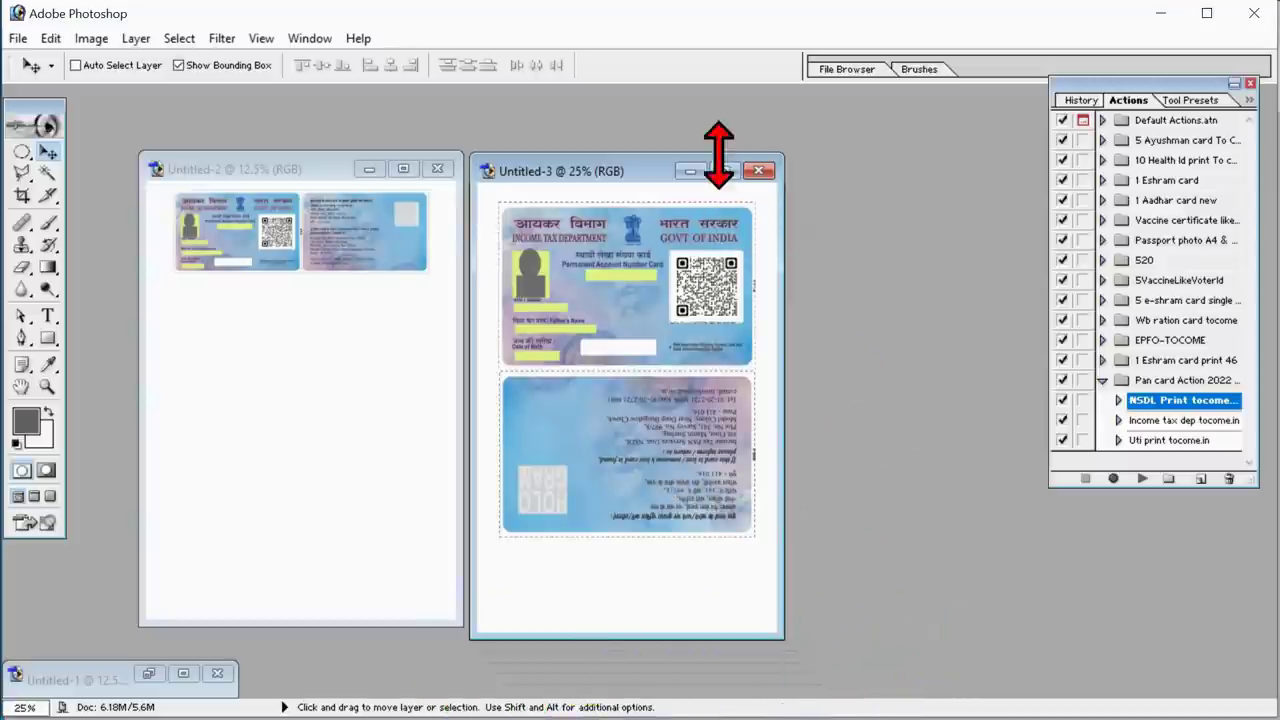
# - Close Untitled-3, Untitled-2 and Untitled-1 without saving, then collapse the Pan card Action 2022 set
pyautogui.click(757, 172)
pyautogui.click(646, 268)
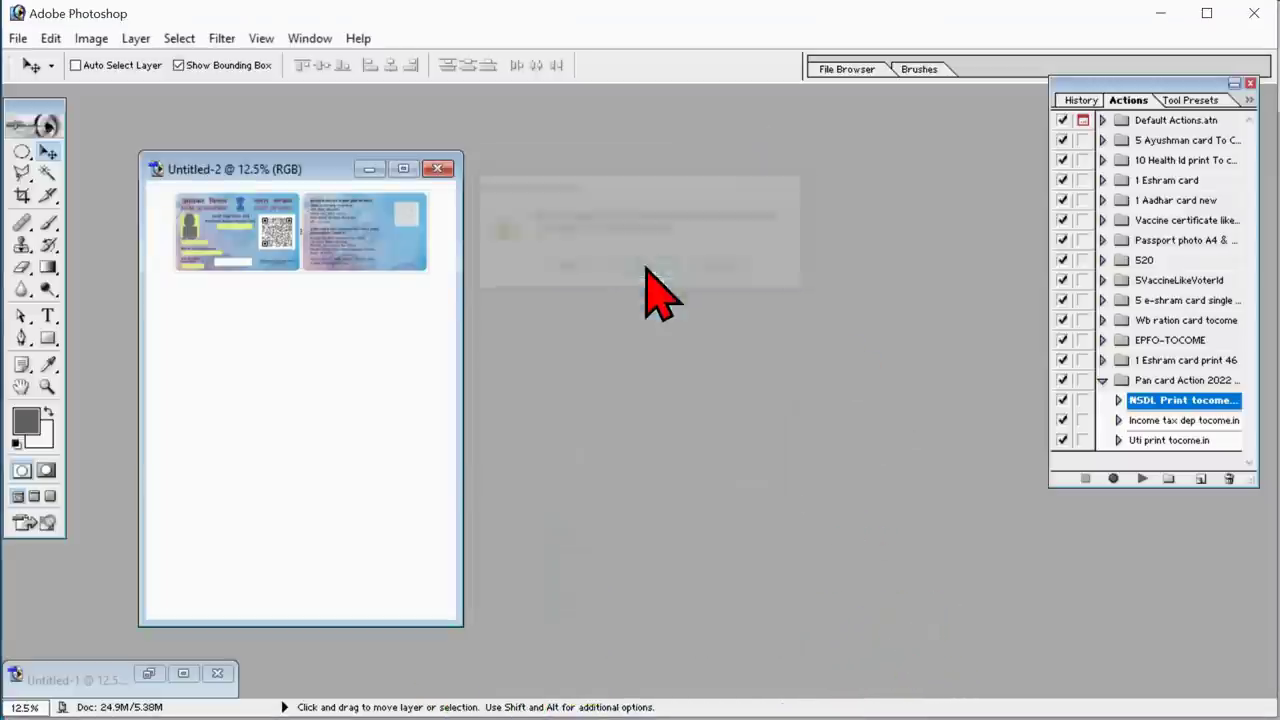
pyautogui.click(437, 168)
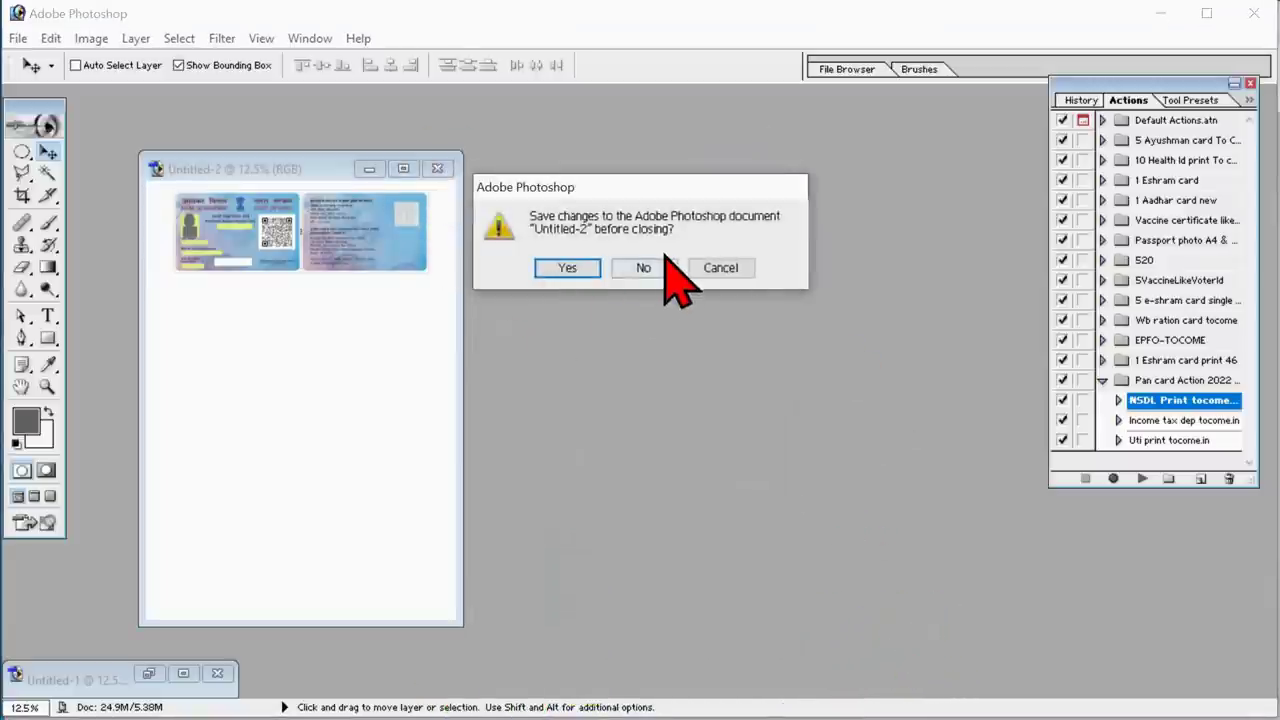
pyautogui.click(662, 265)
pyautogui.click(219, 674)
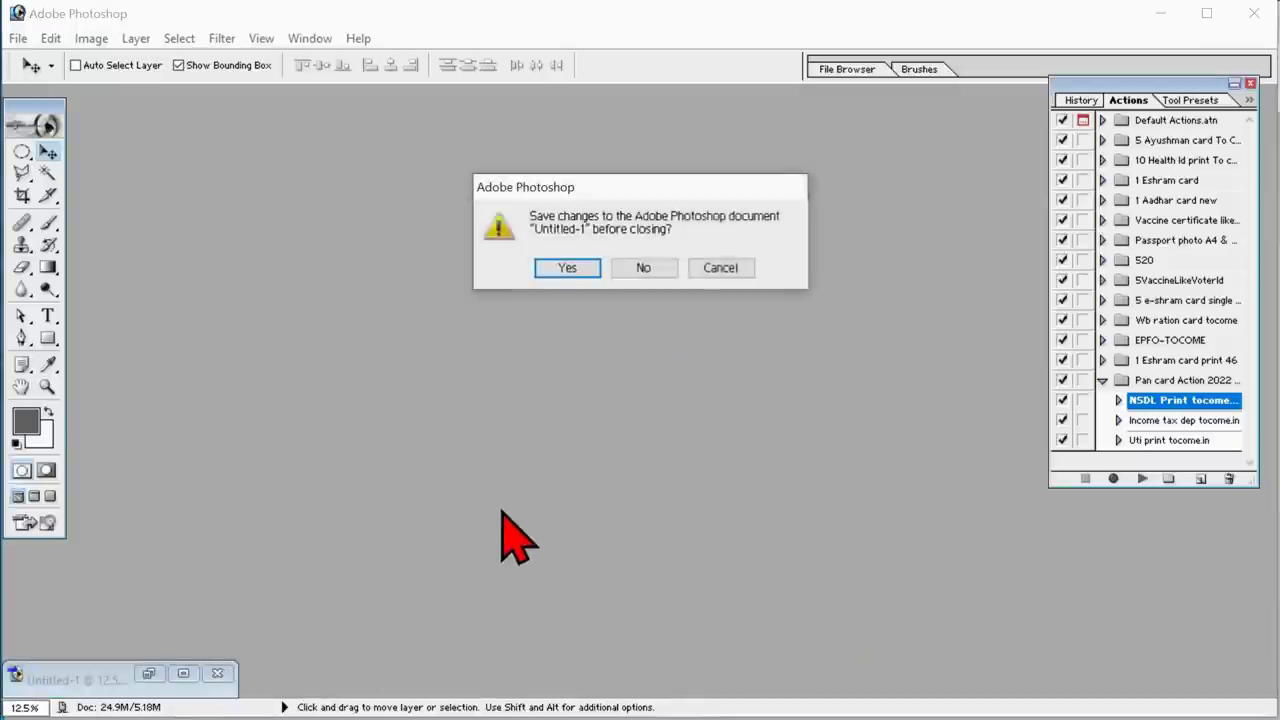
pyautogui.click(645, 266)
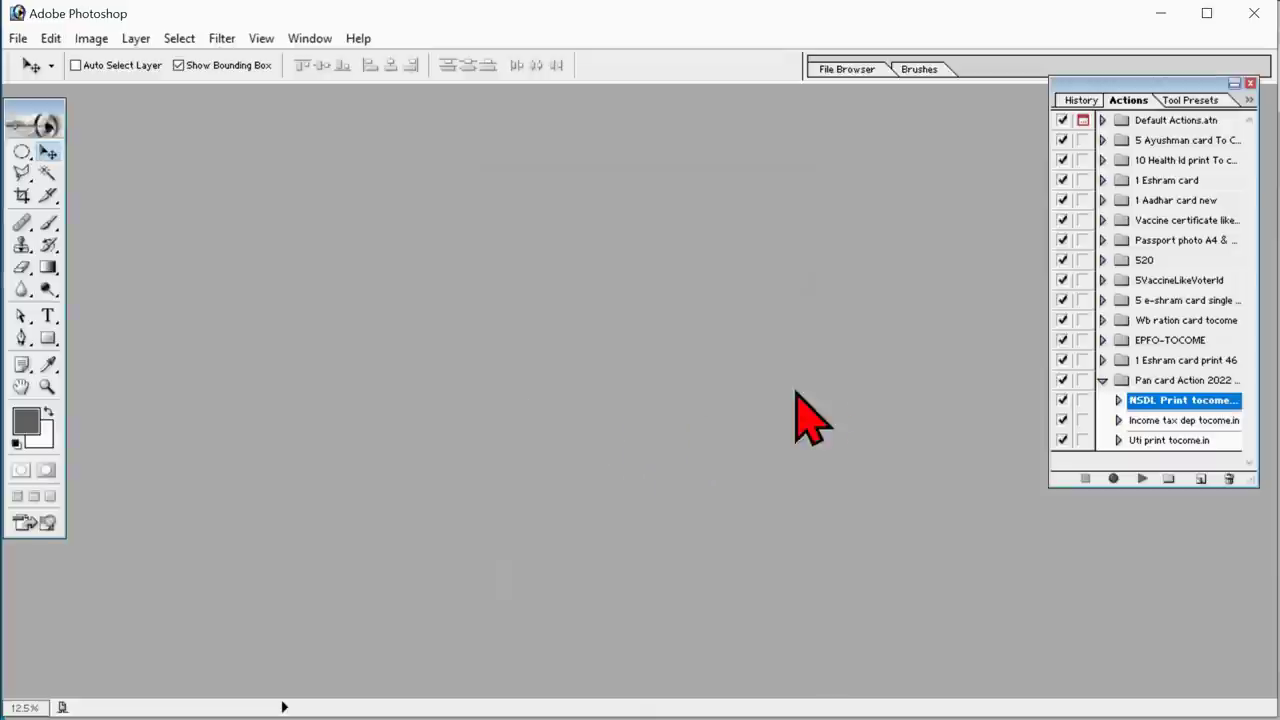
pyautogui.click(1103, 381)
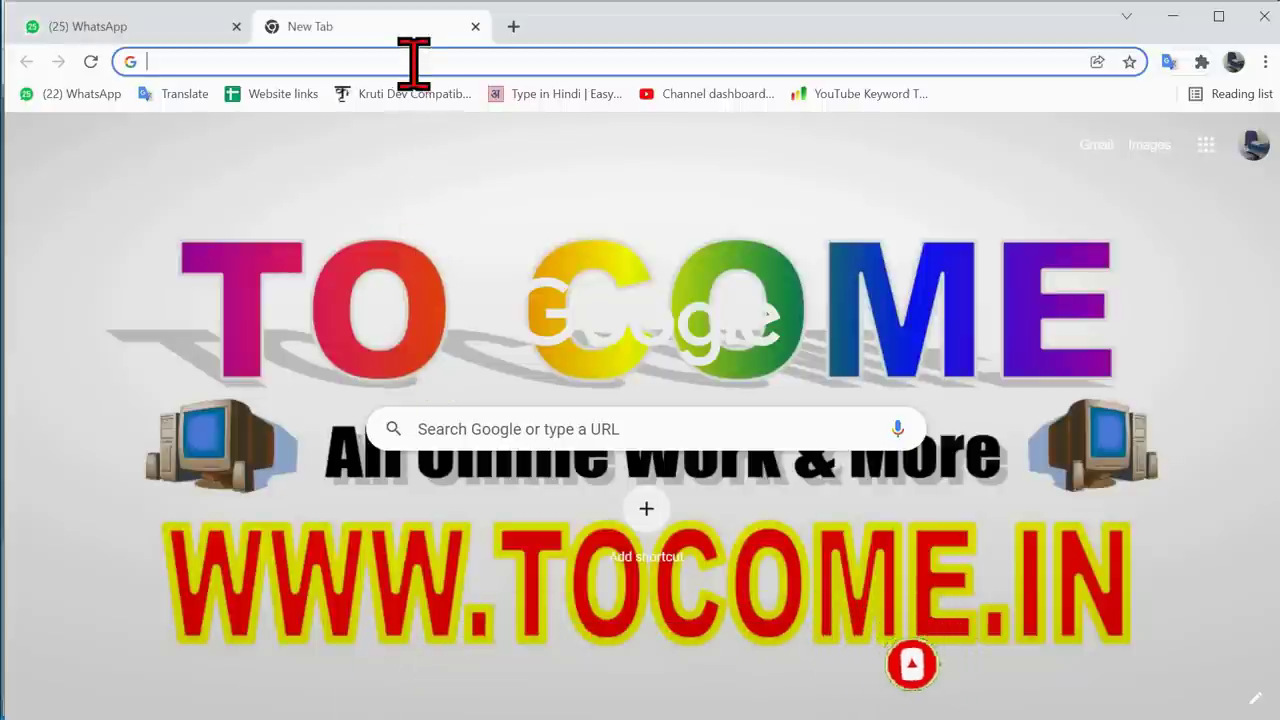
# - Load the tocome.in website in the new Chrome tab
pyautogui.click(414, 62)
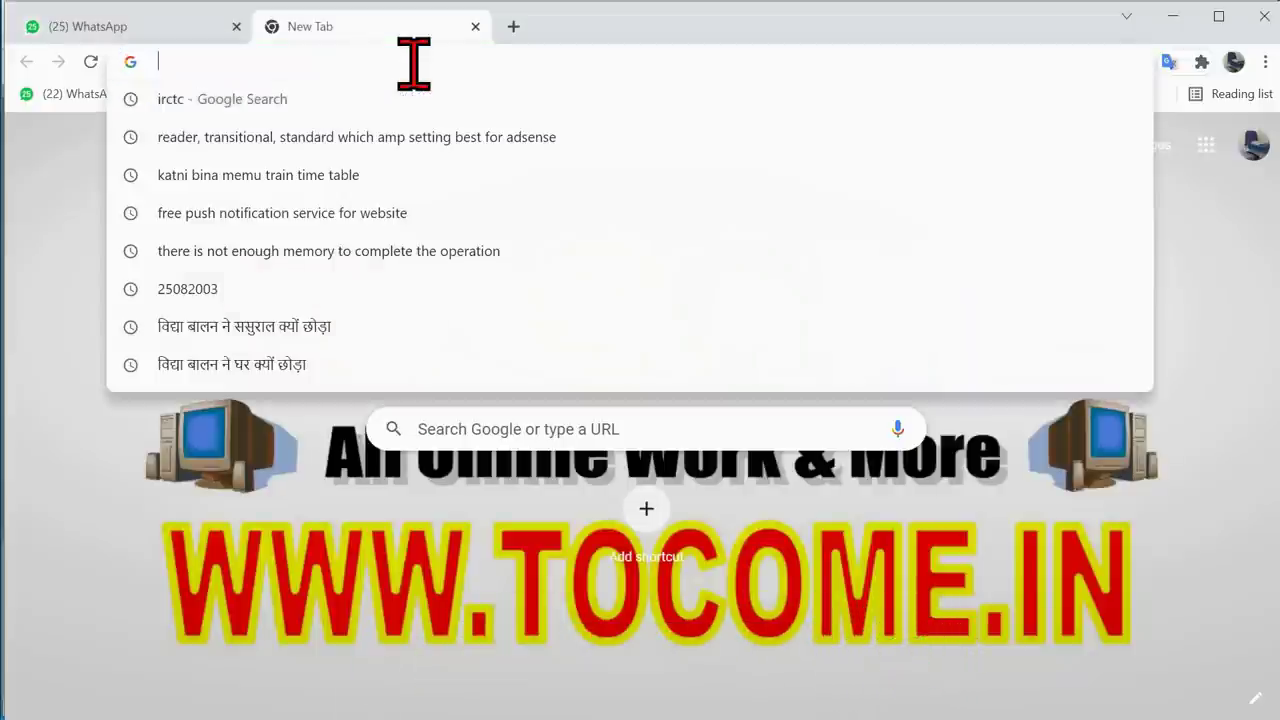
pyautogui.write('toco')
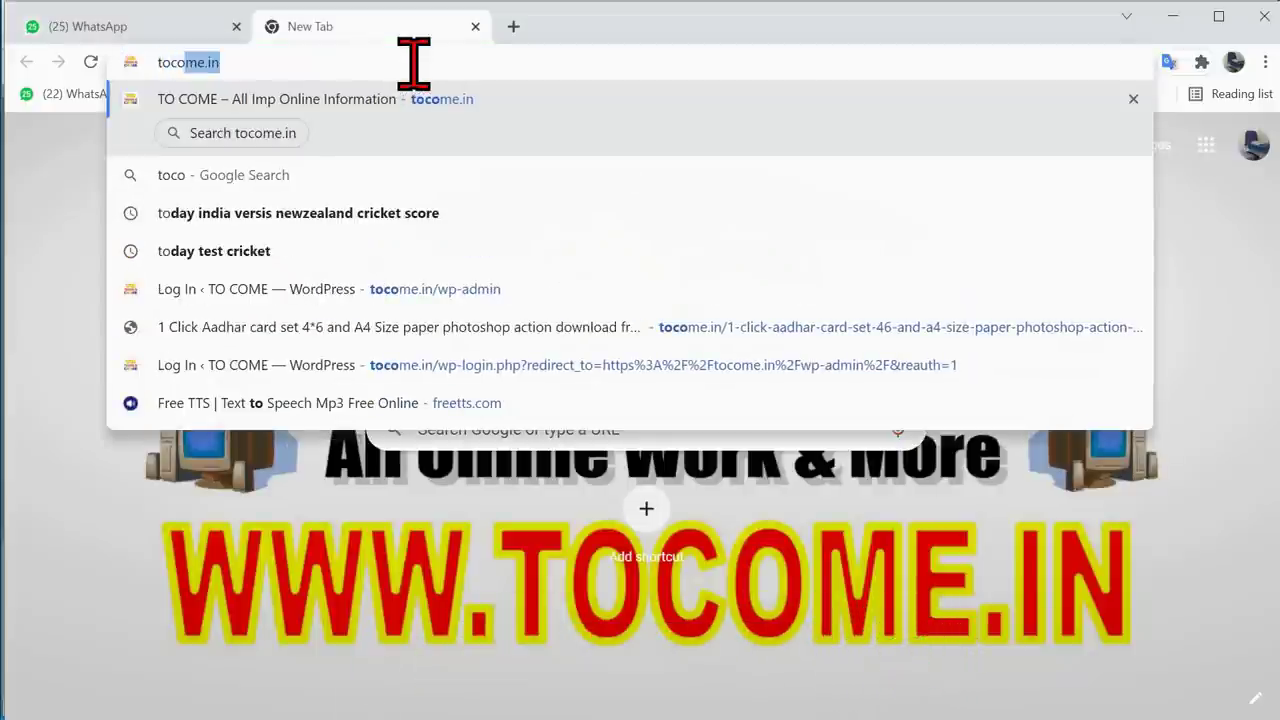
pyautogui.write('me.in')
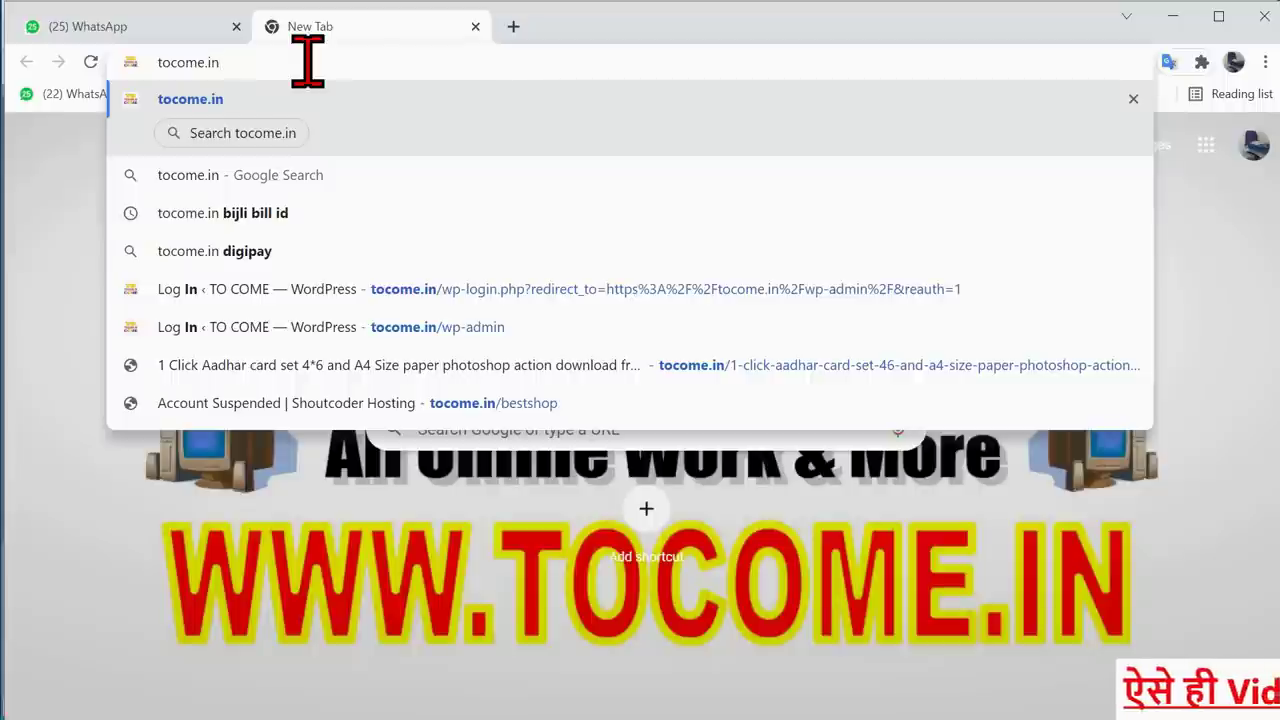
pyautogui.press('Return')
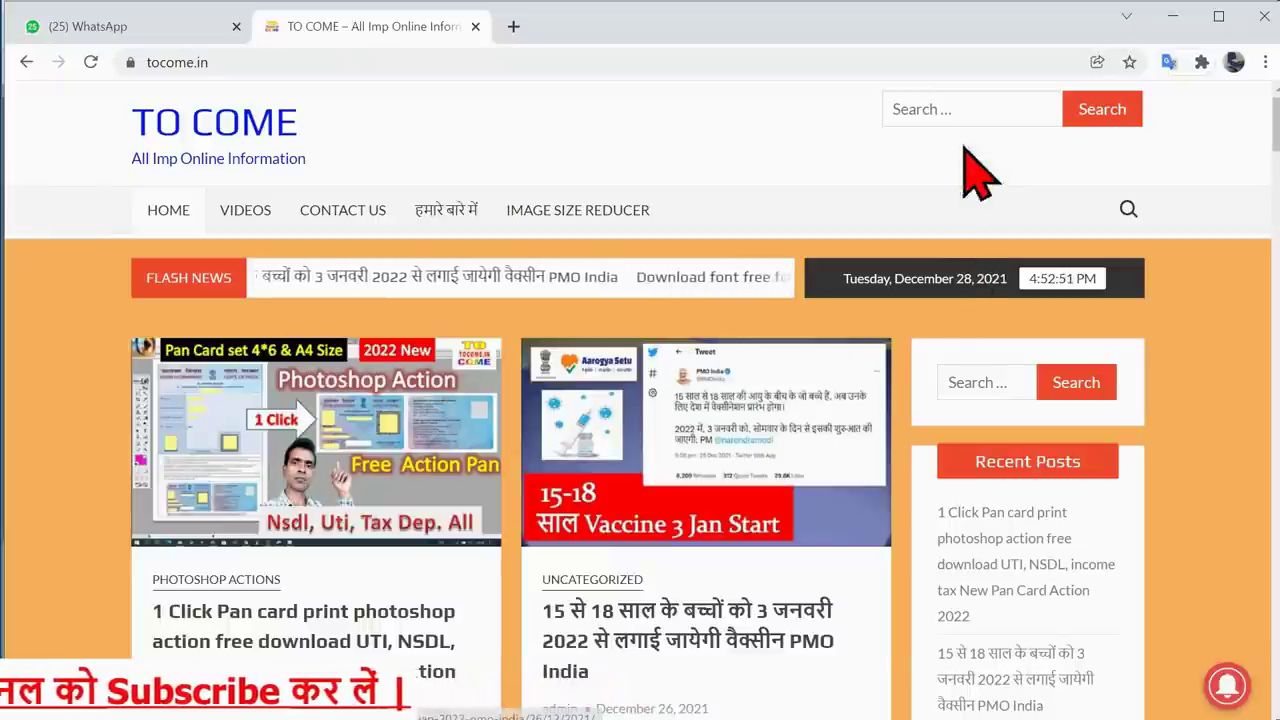
# - Search the tocome.in site for '1 click pan card action'
pyautogui.click(962, 110)
pyautogui.write('1 c')
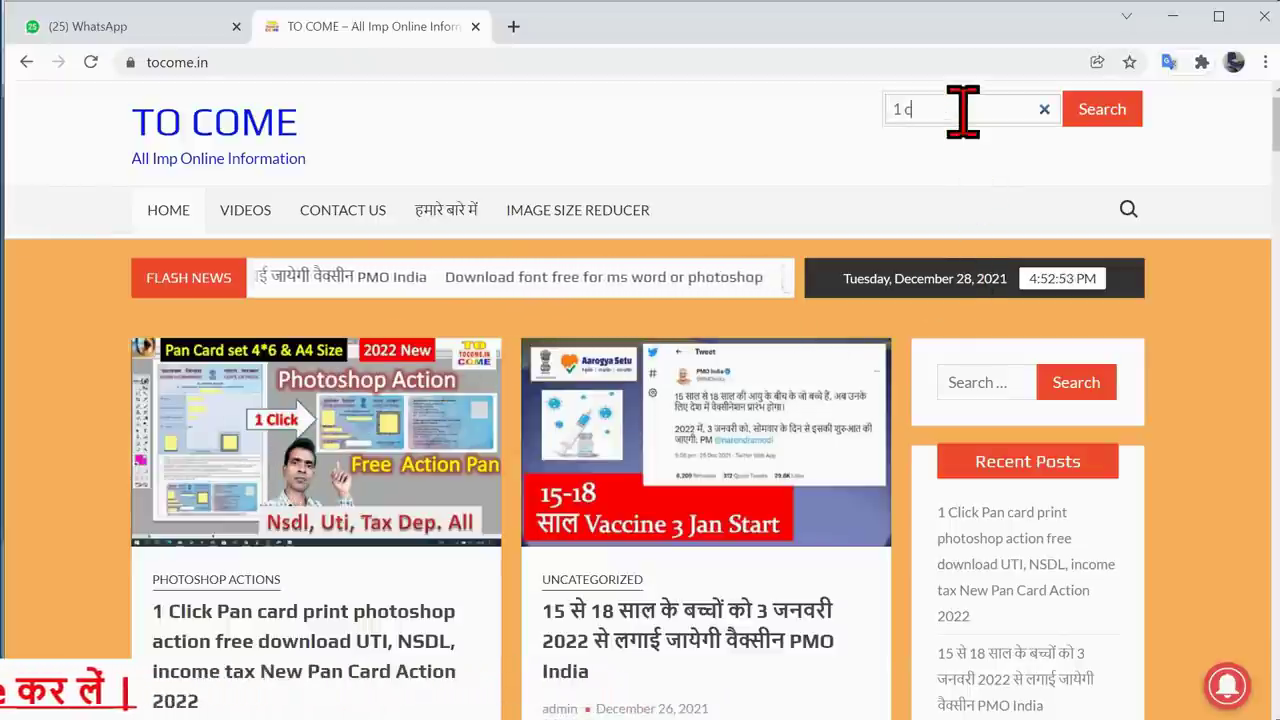
pyautogui.write('lick')
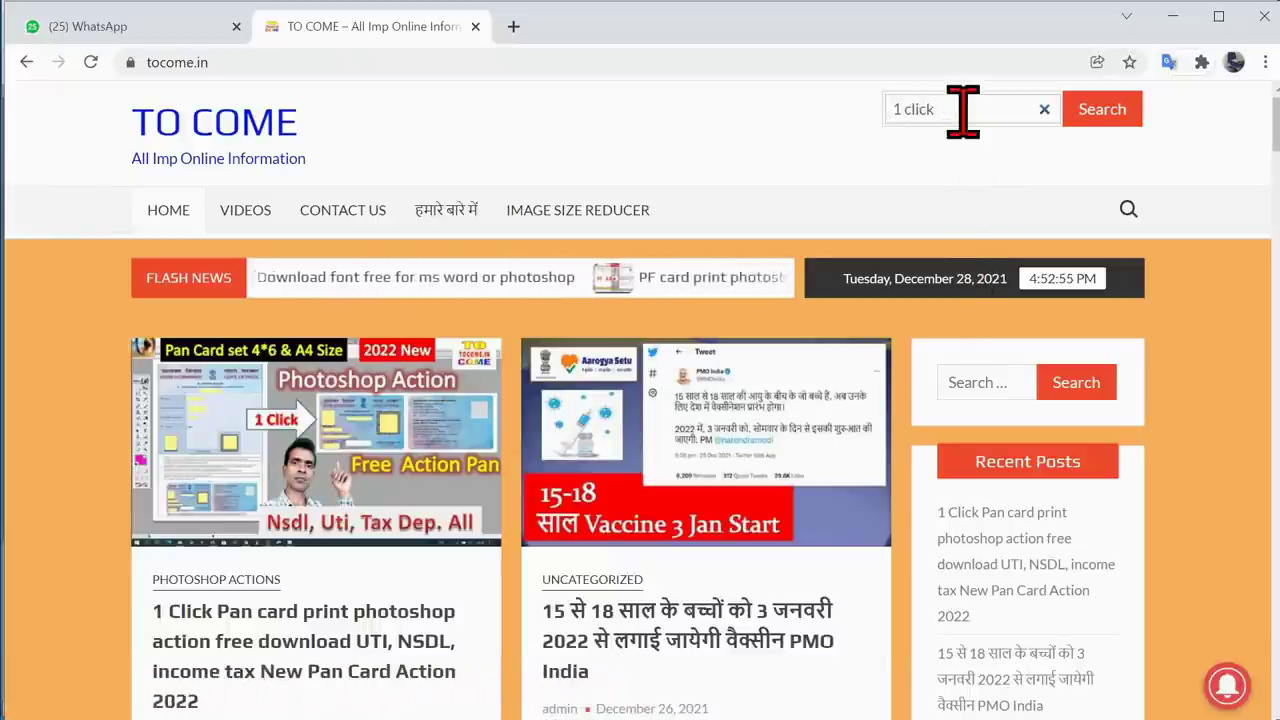
pyautogui.write(' pan card action')
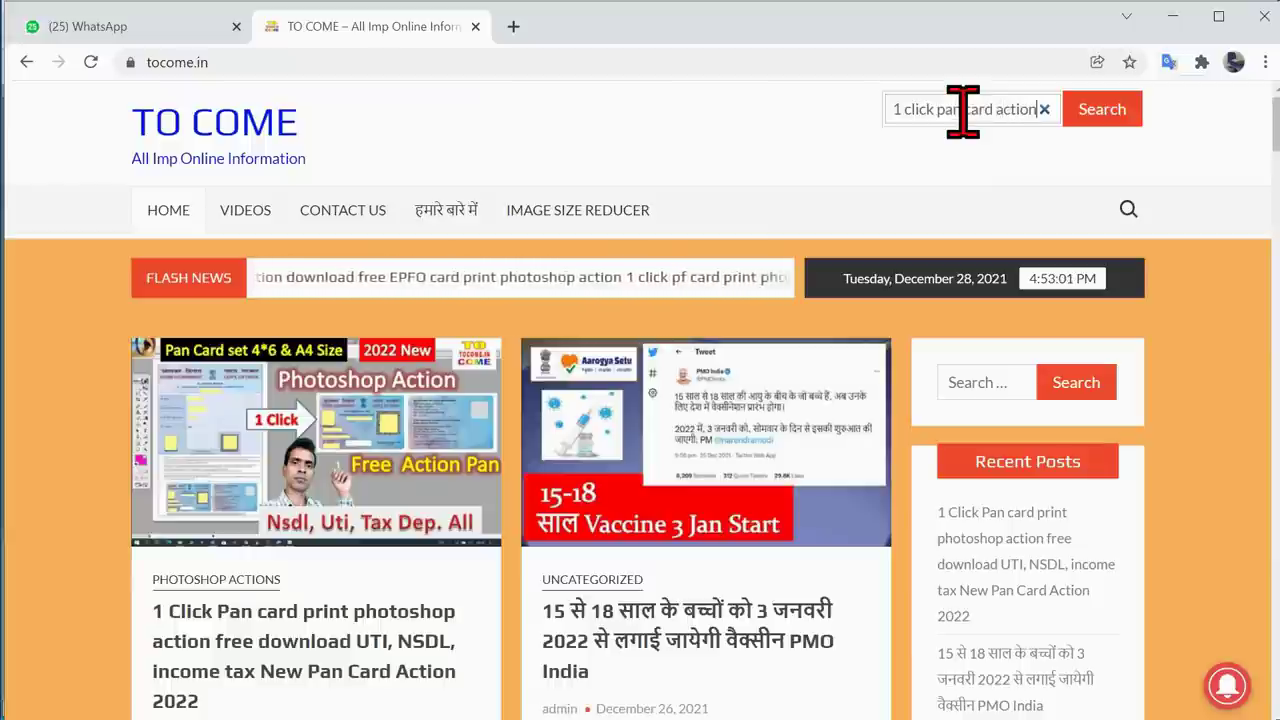
pyautogui.click(1100, 122)
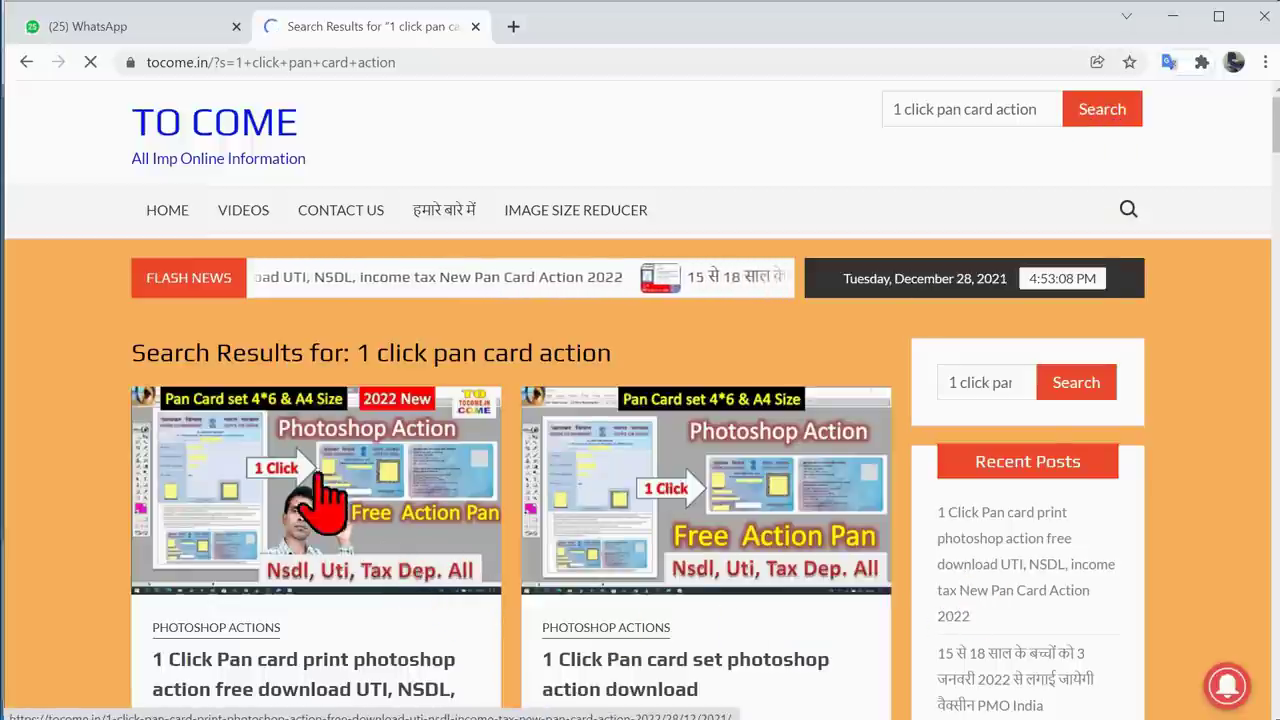
# - Scroll to 'Download Pan card action free All in one' and start the Download Now link
pyautogui.scroll(-1, 322, 465)
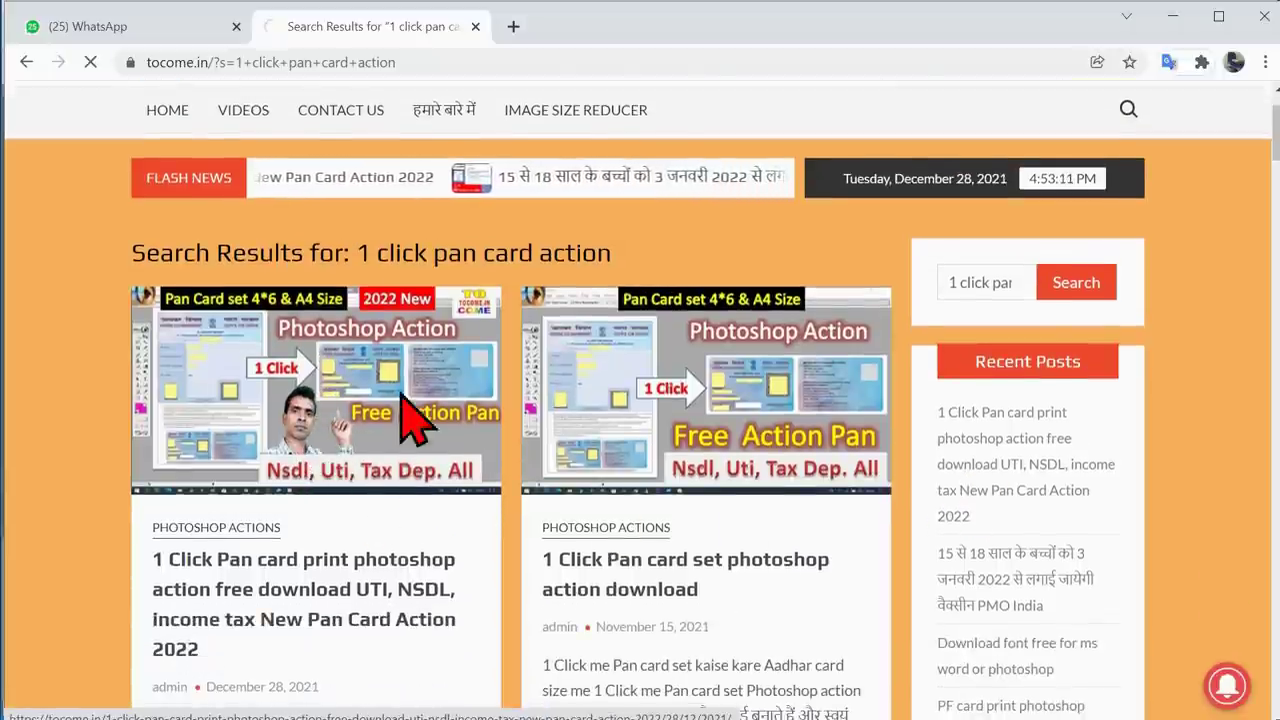
pyautogui.scroll(-1, 509, 457)
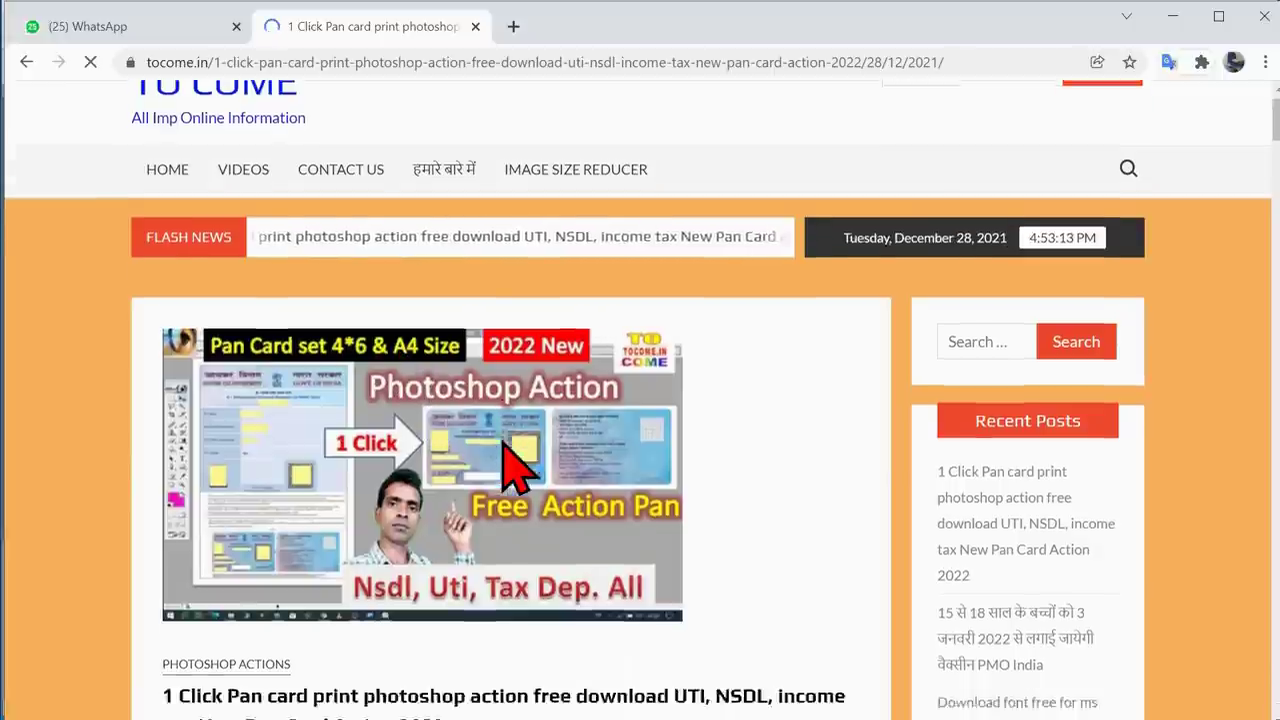
pyautogui.scroll(-3, 540, 445)
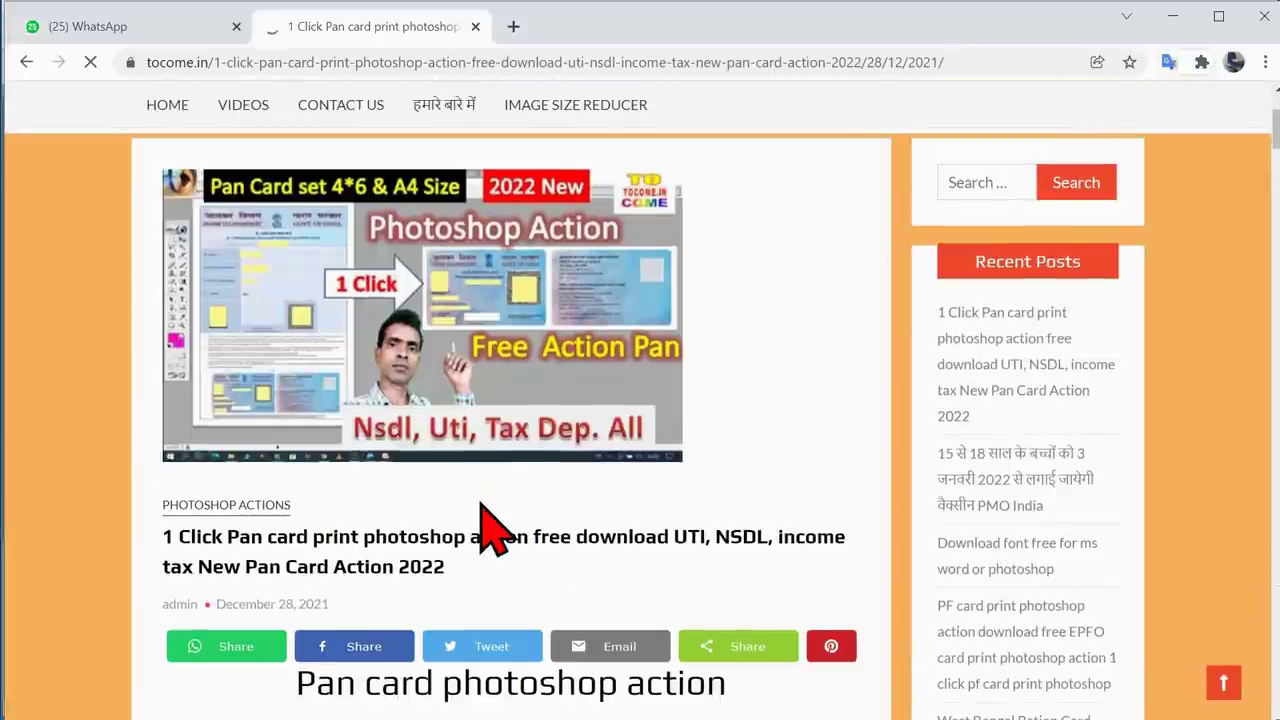
pyautogui.scroll(-4, 491, 523)
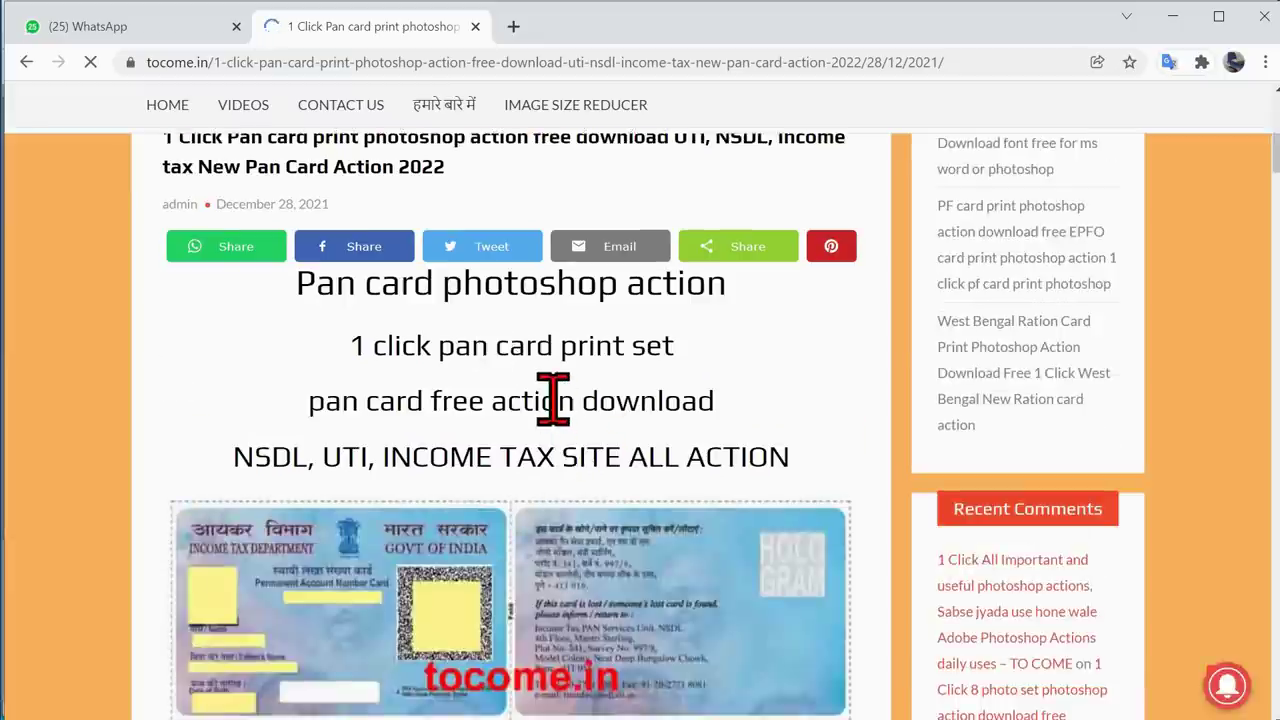
pyautogui.scroll(-3, 500, 430)
pyautogui.scroll(-2, 528, 457)
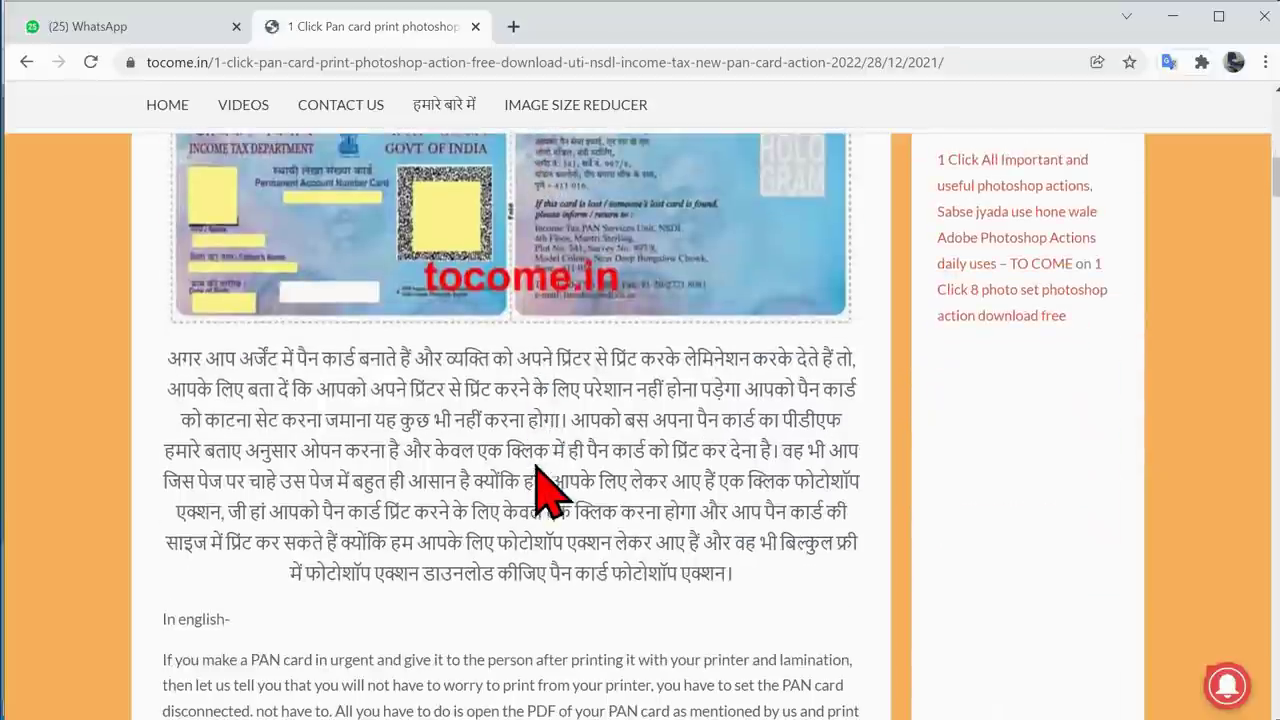
pyautogui.scroll(-3, 543, 486)
pyautogui.scroll(-1, 550, 390)
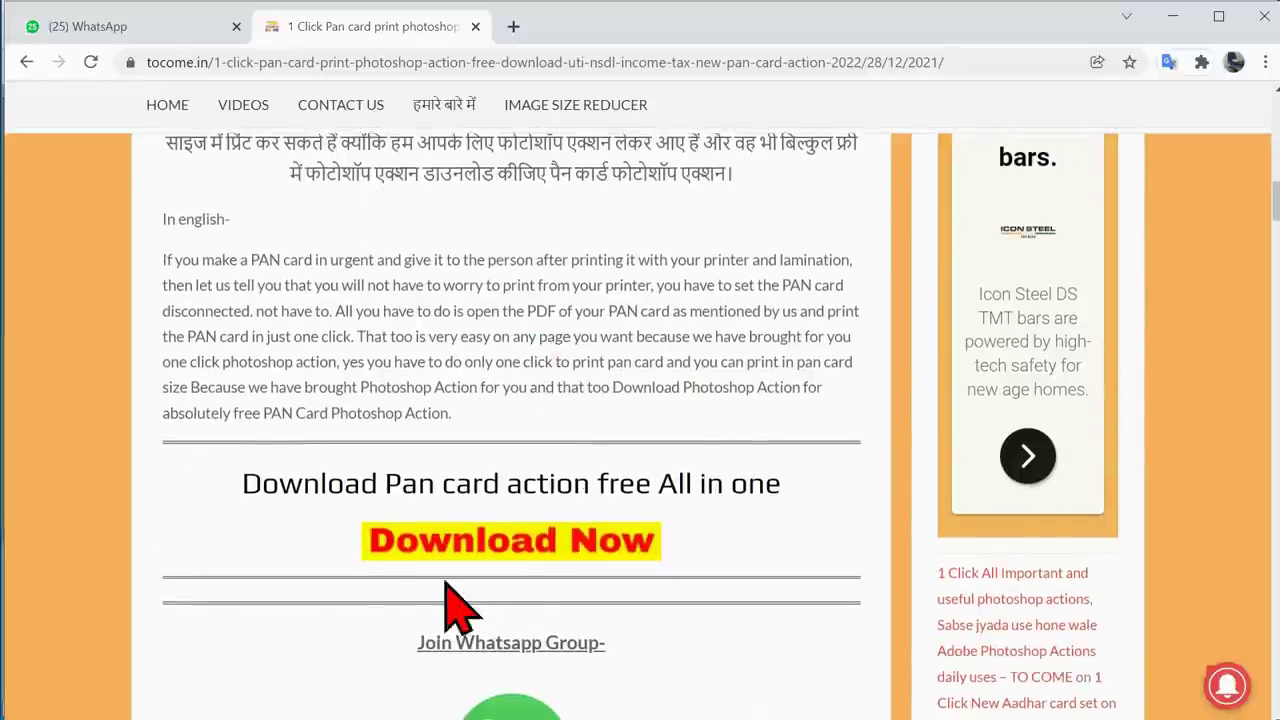
pyautogui.click(540, 550)
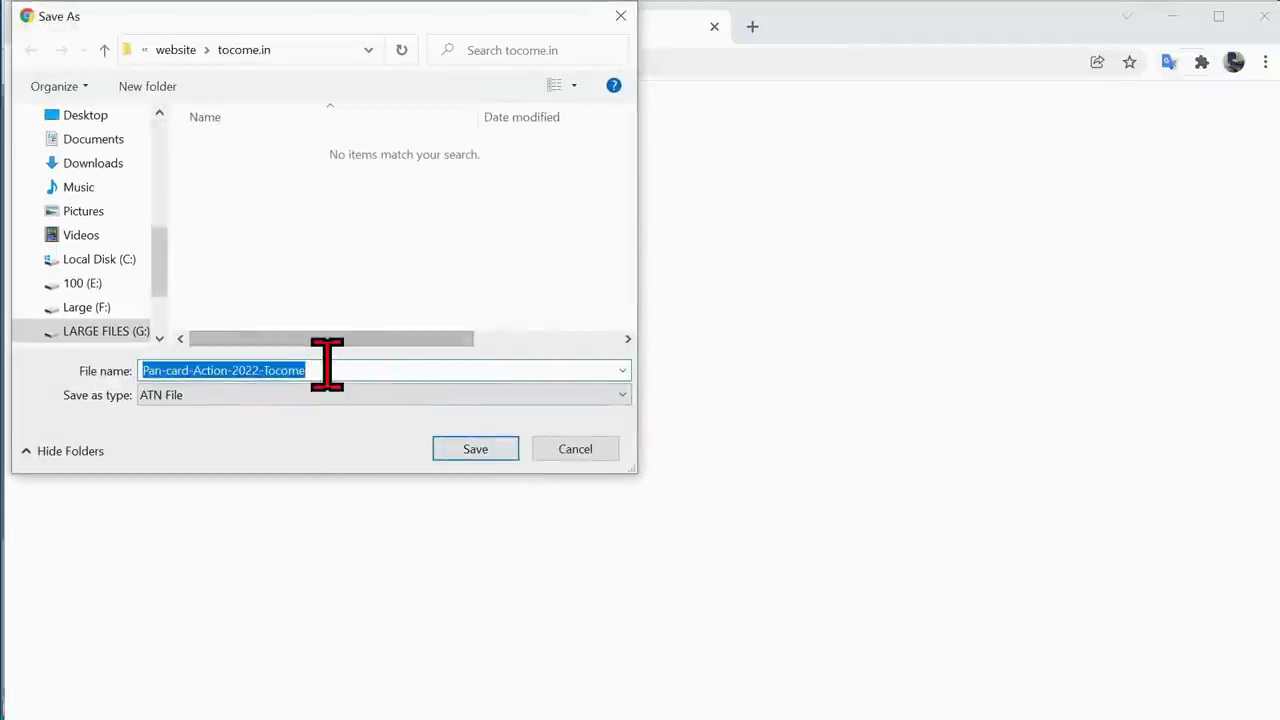
# - Save the Pan-card-Action-2022-Tocome ATN file into the Downloads › Working folder
pyautogui.click(327, 368)
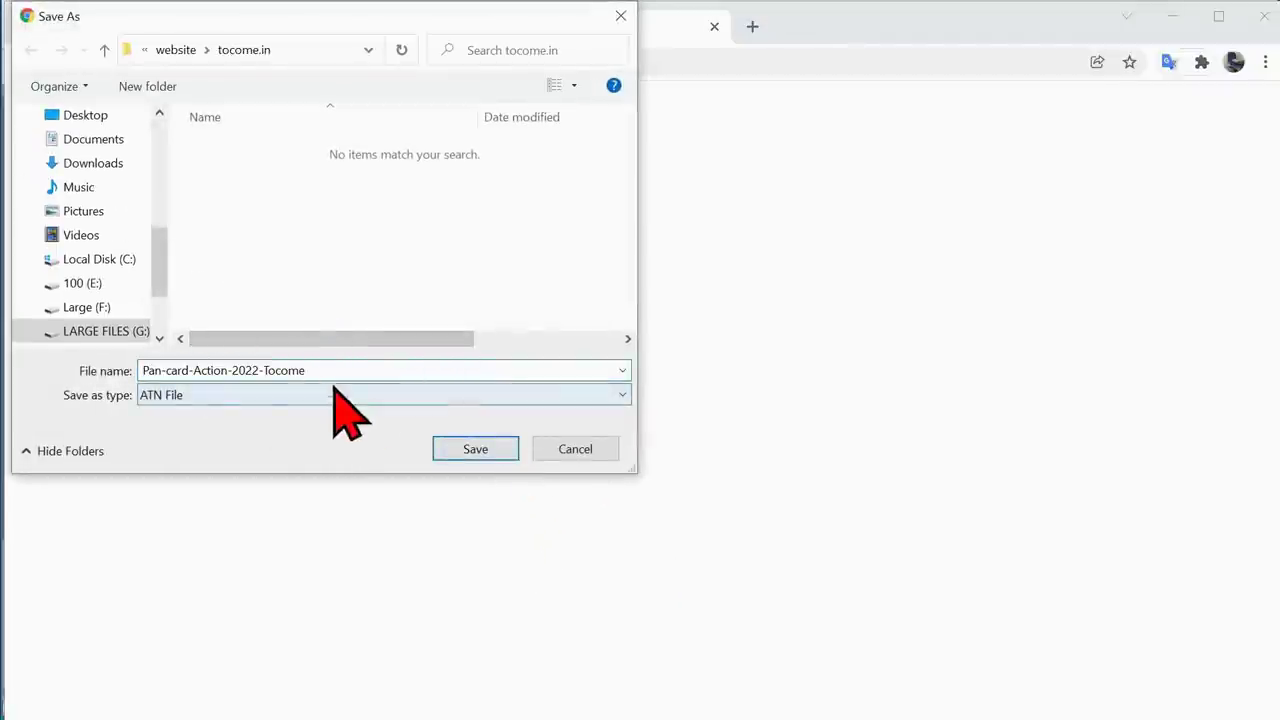
pyautogui.moveTo(90, 180)
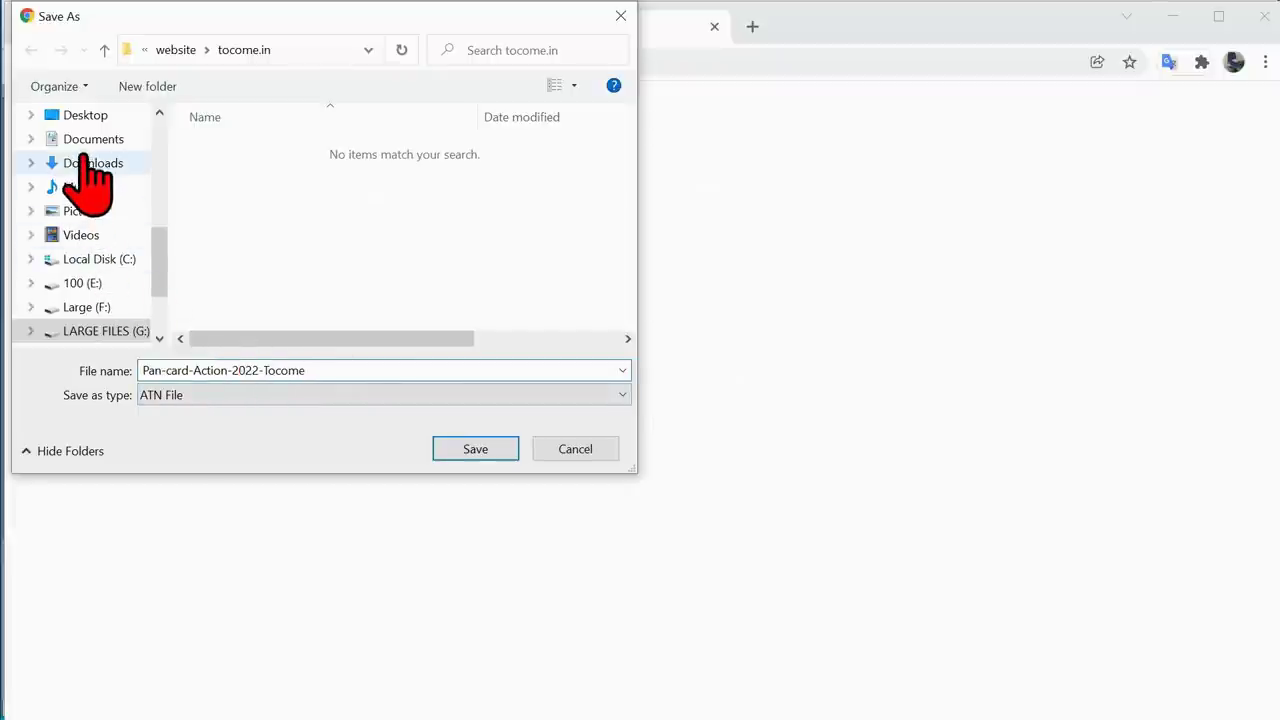
pyautogui.scroll(2, 94, 171)
pyautogui.scroll(2, 88, 206)
pyautogui.scroll(2, 100, 230)
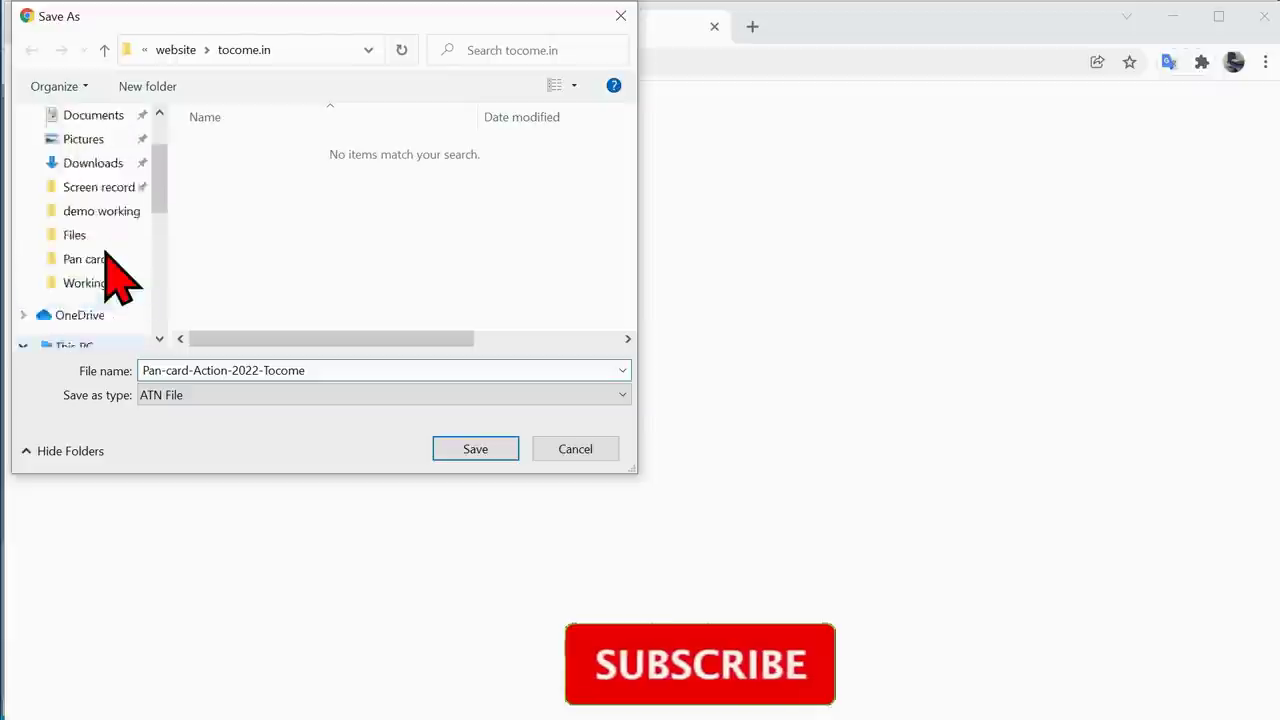
pyautogui.scroll(2, 112, 255)
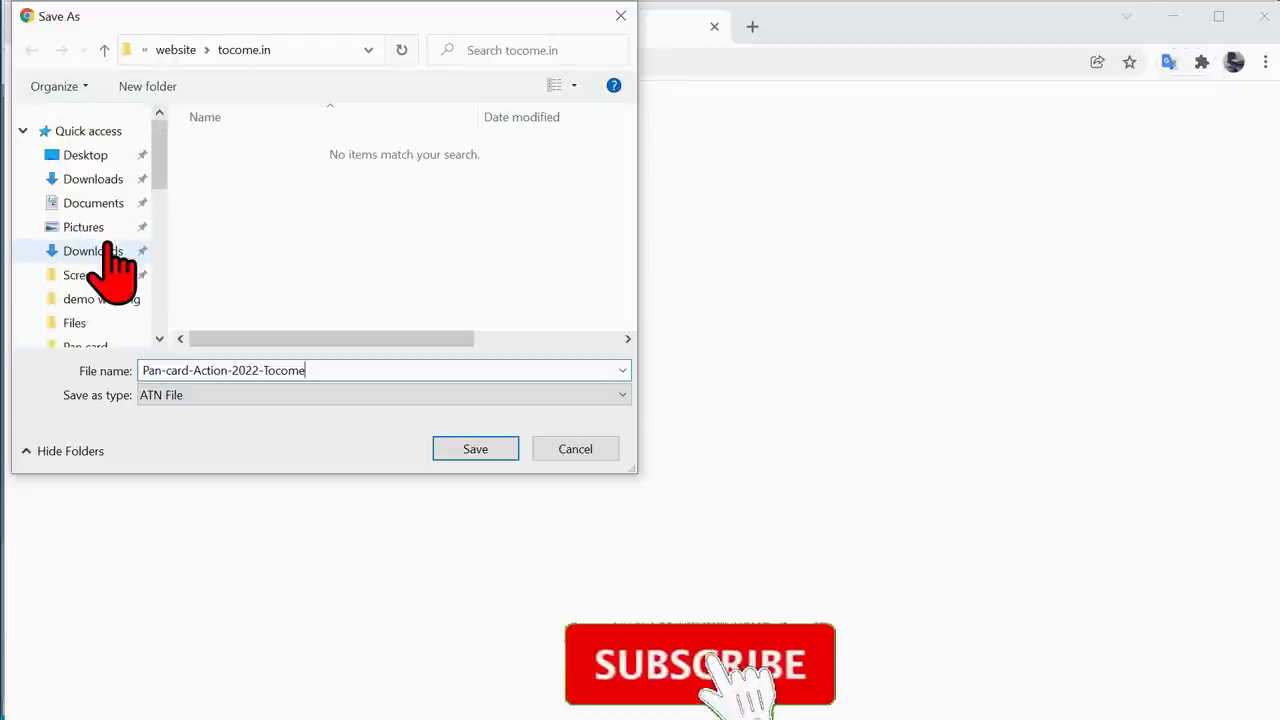
pyautogui.click(93, 179)
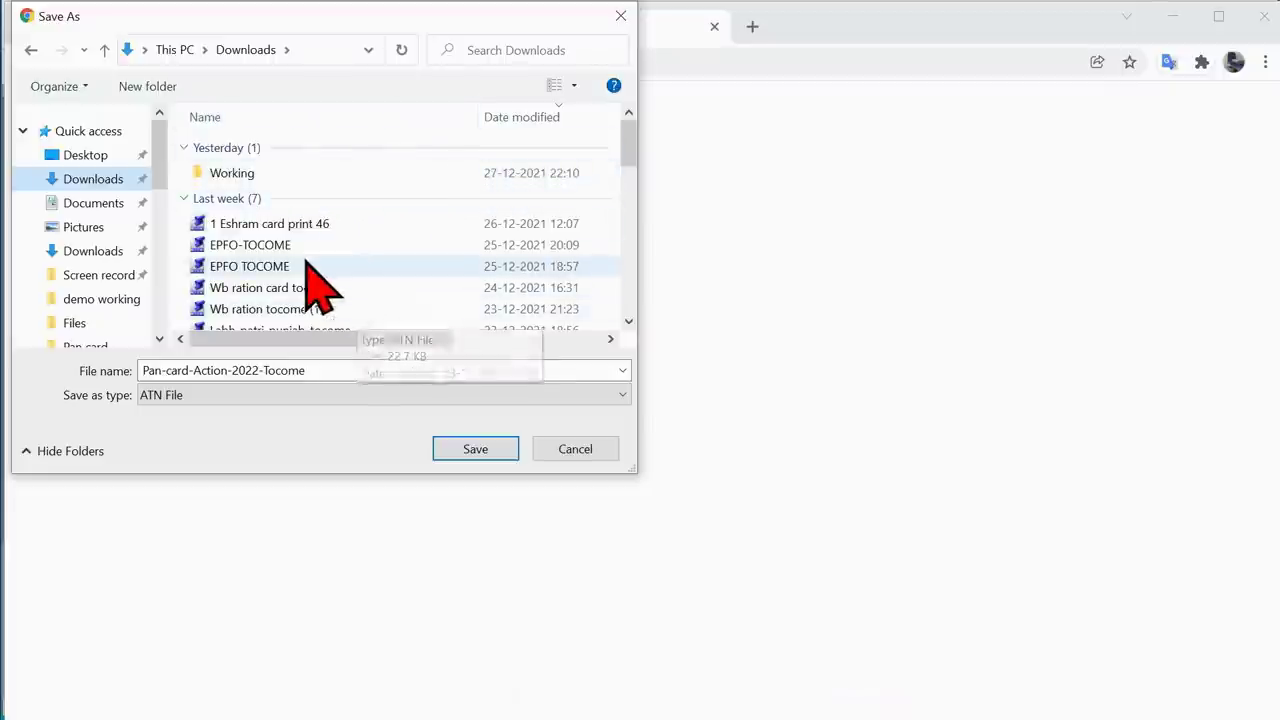
pyautogui.doubleClick(262, 174)
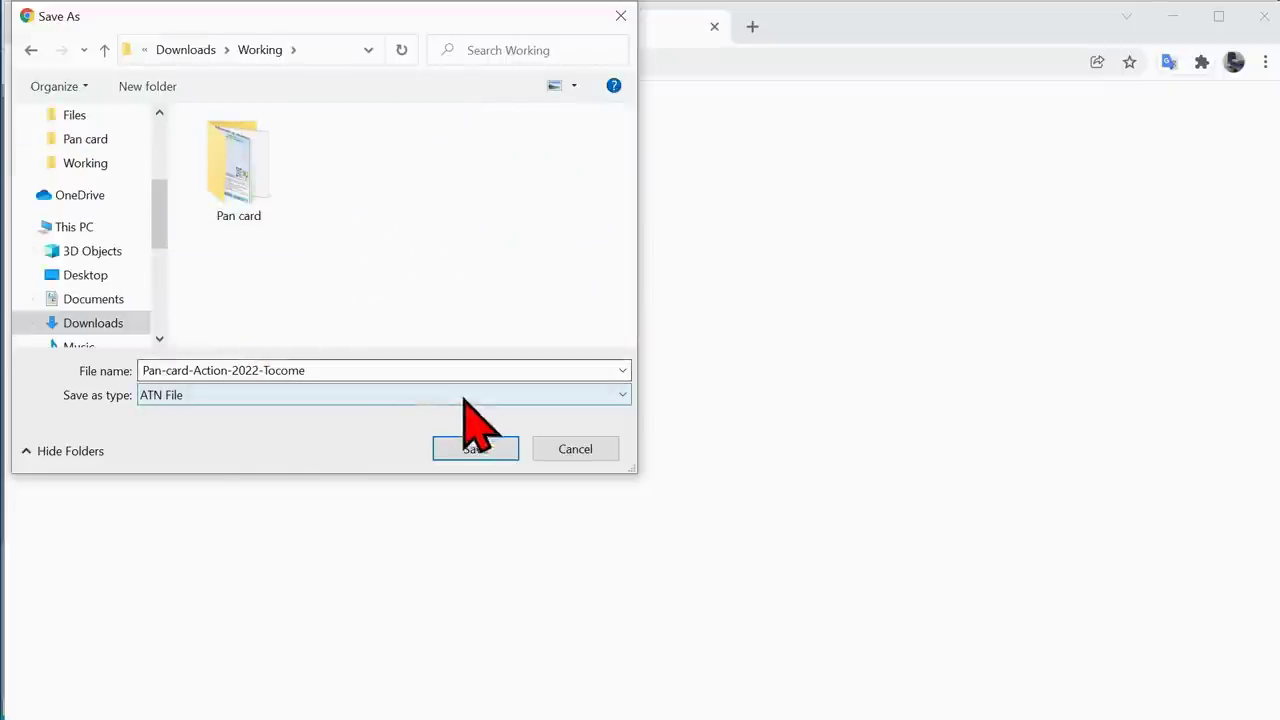
pyautogui.click(462, 450)
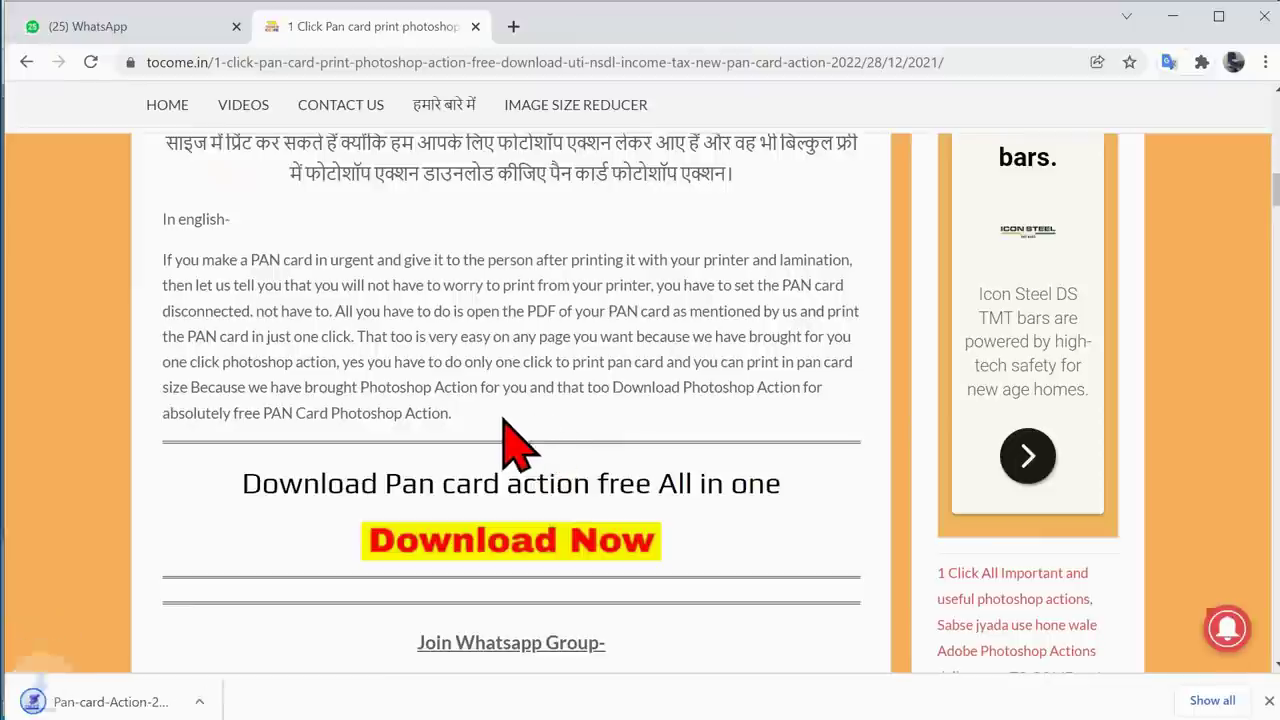
# - Back in Photoshop, reopen the Actions panel via Window > Actions and show its flyout menu
pyautogui.click(110, 700)
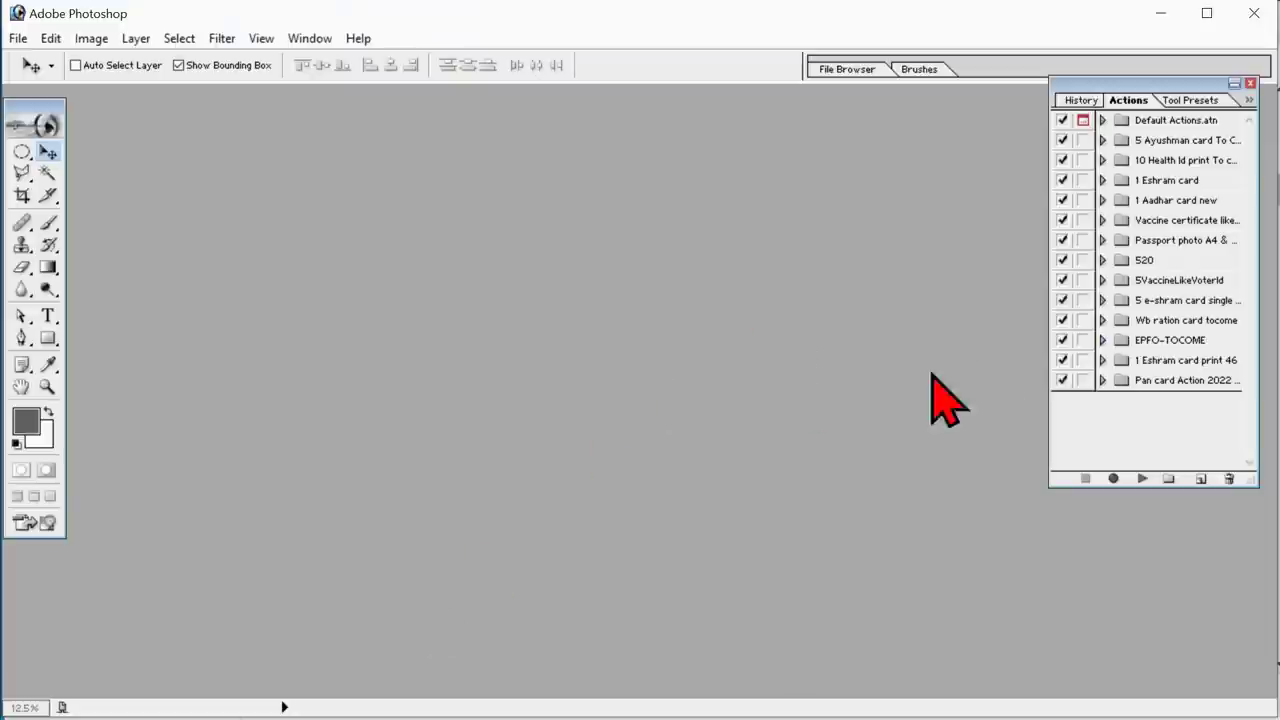
pyautogui.click(1250, 84)
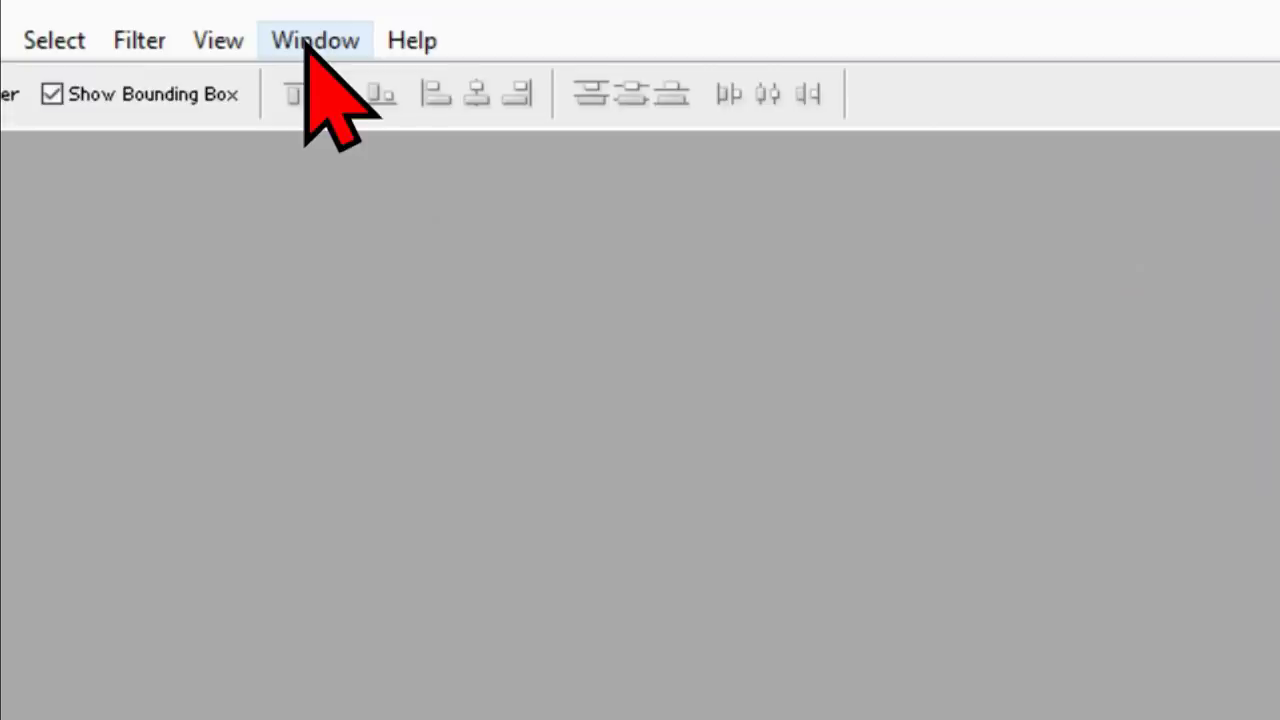
pyautogui.click(310, 42)
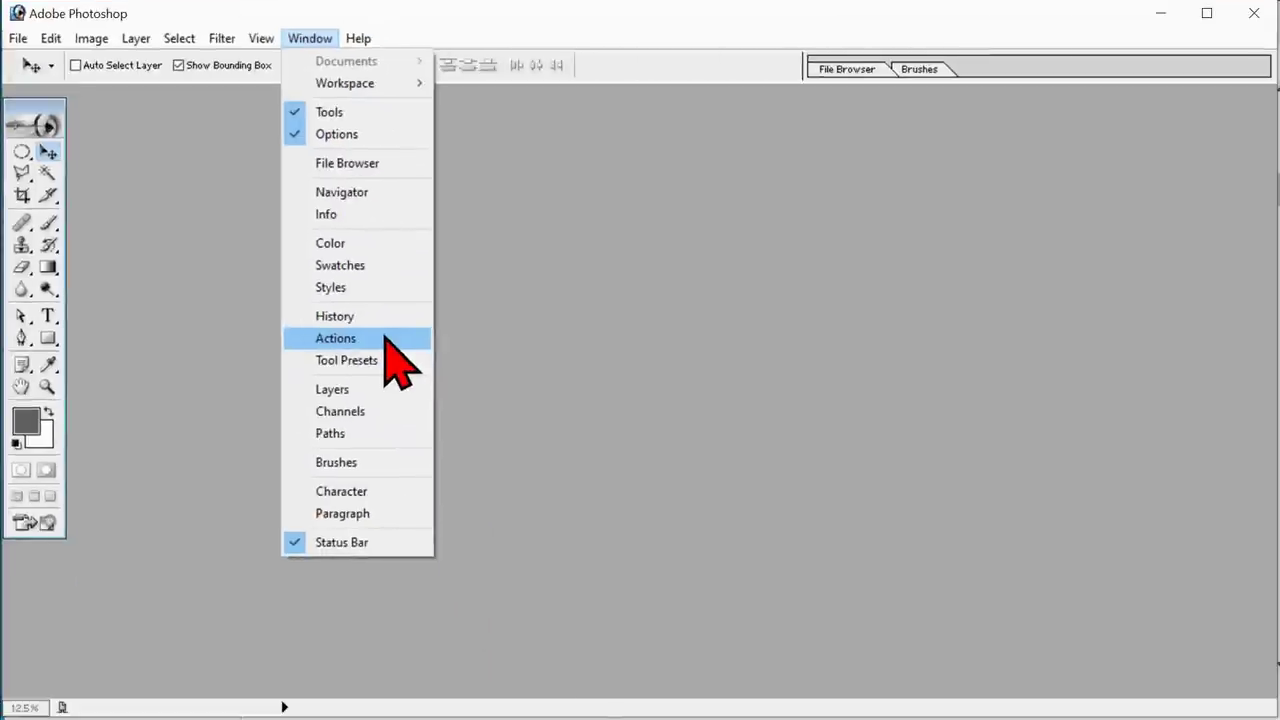
pyautogui.click(398, 345)
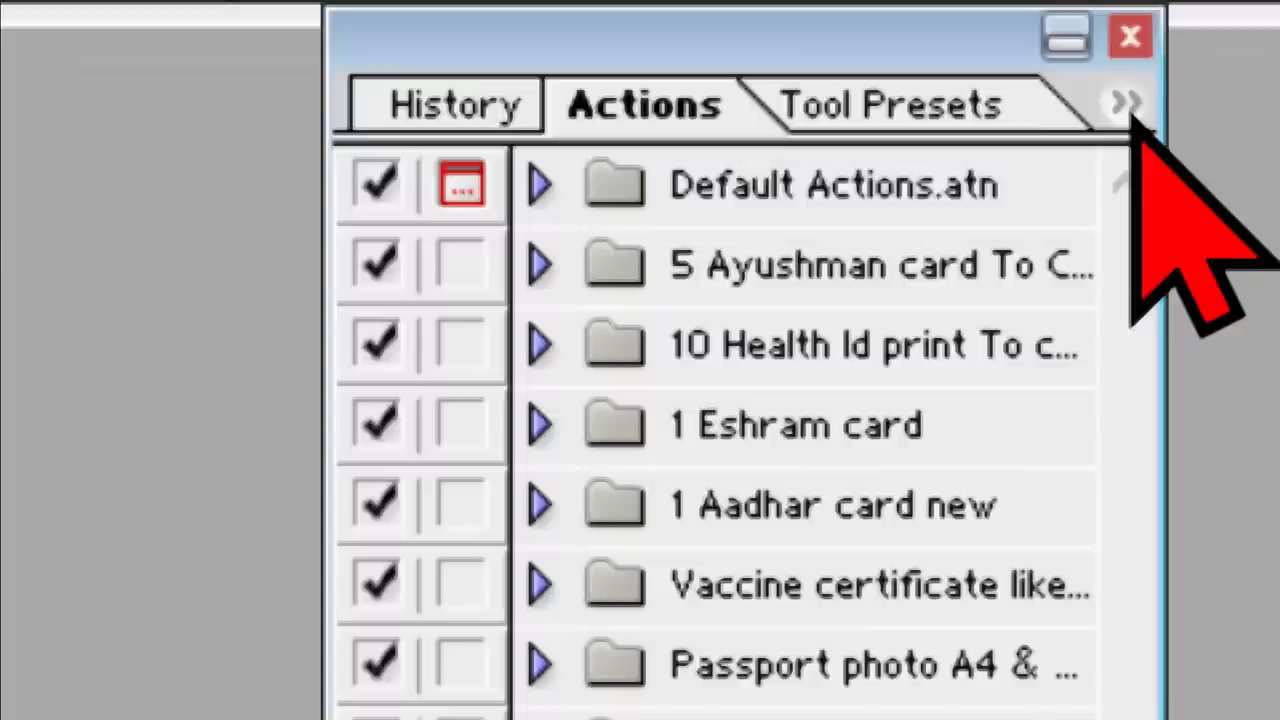
pyautogui.click(1126, 104)
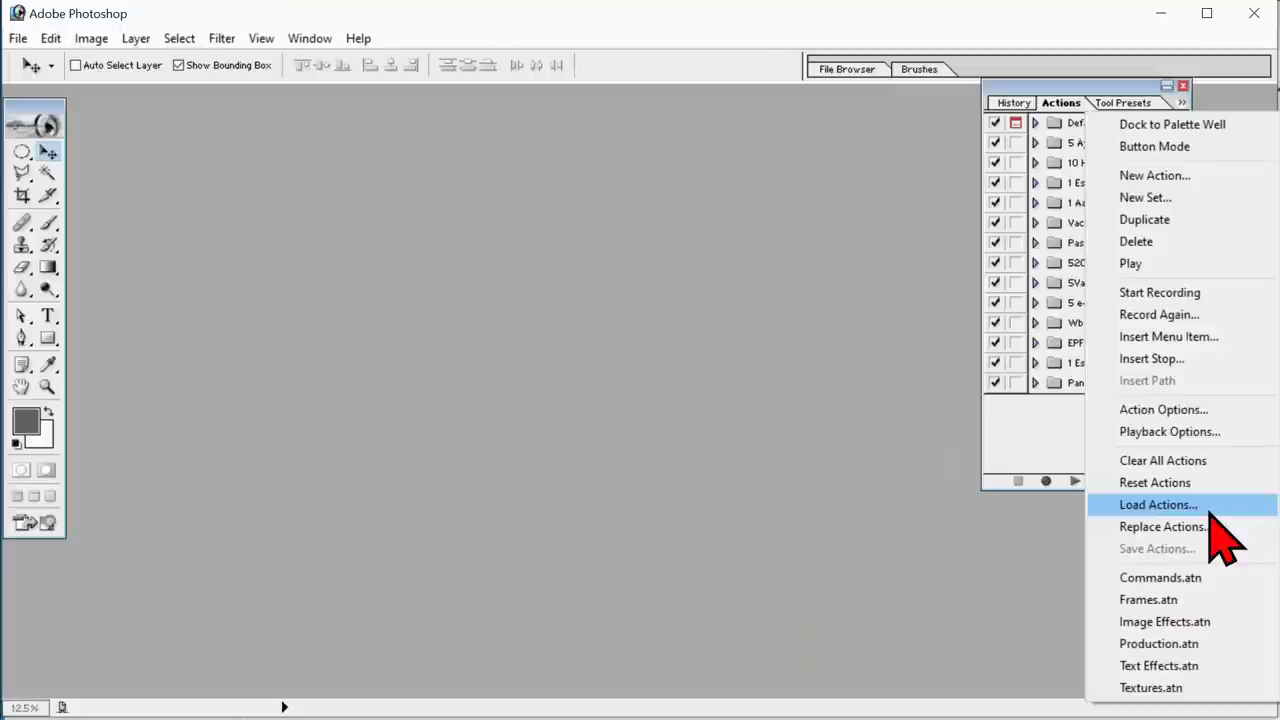
# - Load Pan-card-Action-2022-Tocome.atn from the Working folder into the Actions panel
pyautogui.click(1210, 506)
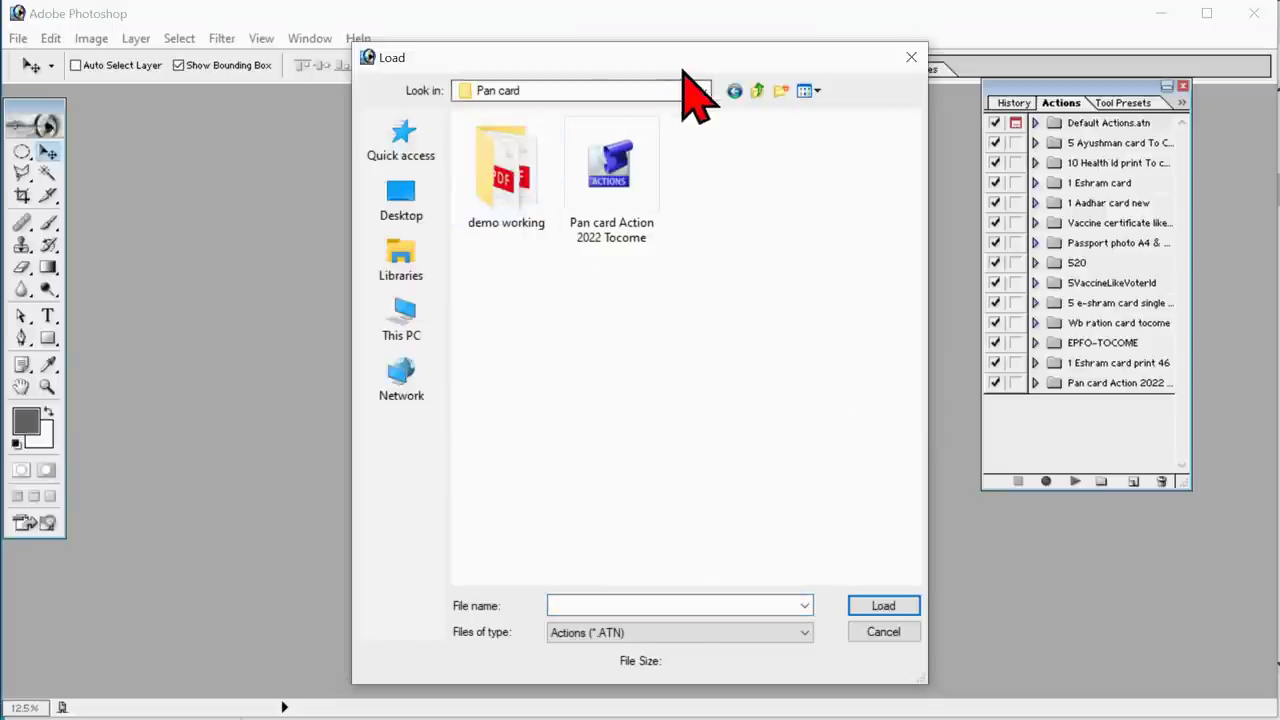
pyautogui.click(757, 90)
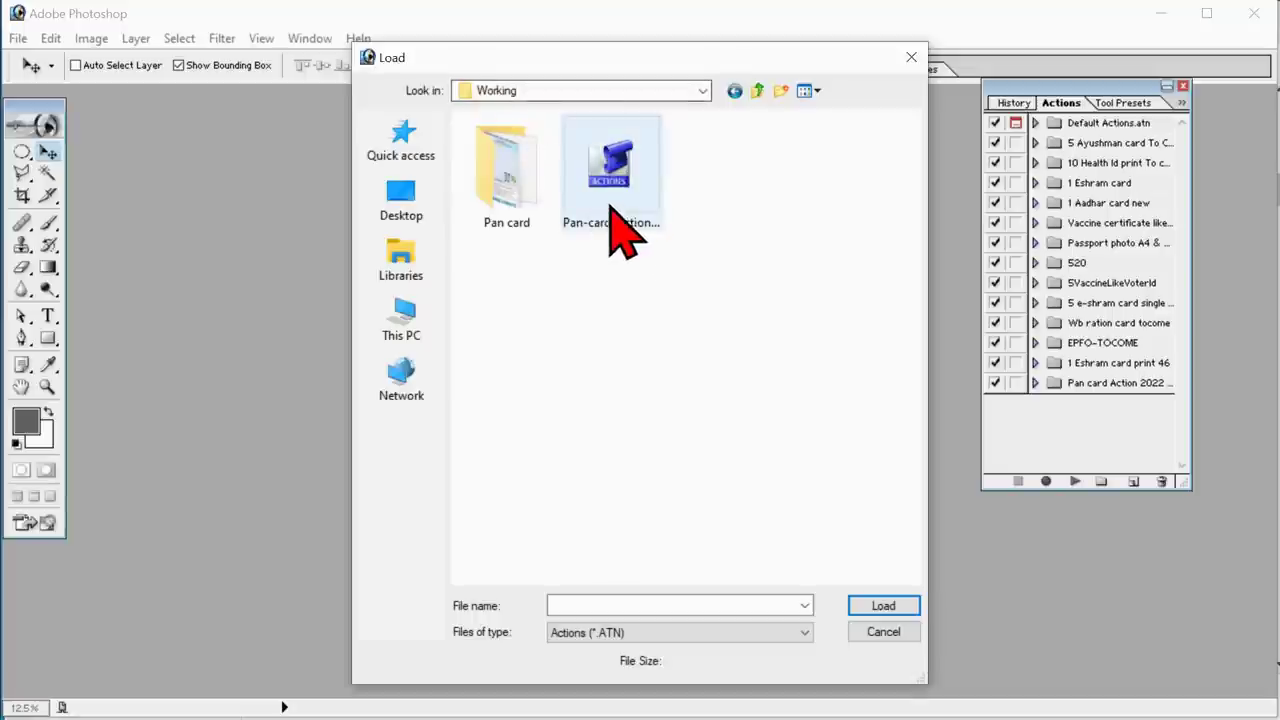
pyautogui.click(615, 222)
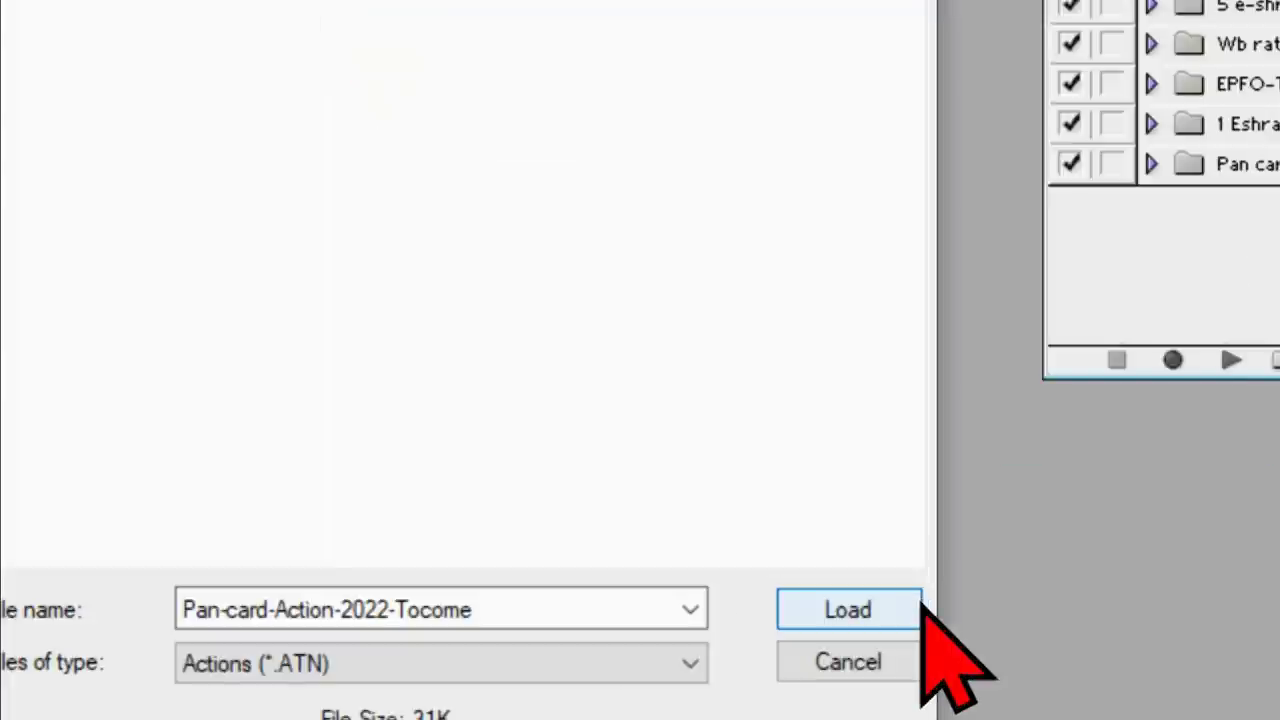
pyautogui.click(920, 607)
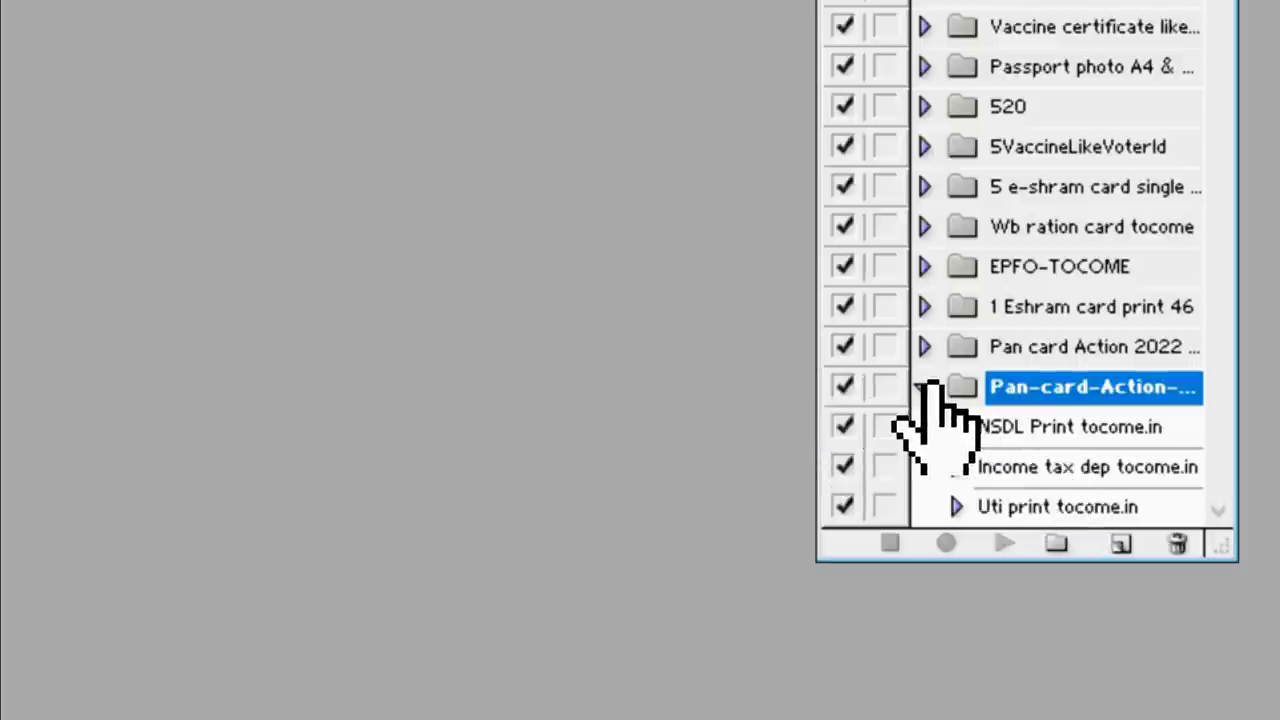
# - Expand the Pan-card-Action set and browse its NSDL, Income tax and Uti print actions
pyautogui.click(925, 387)
pyautogui.click(1077, 443)
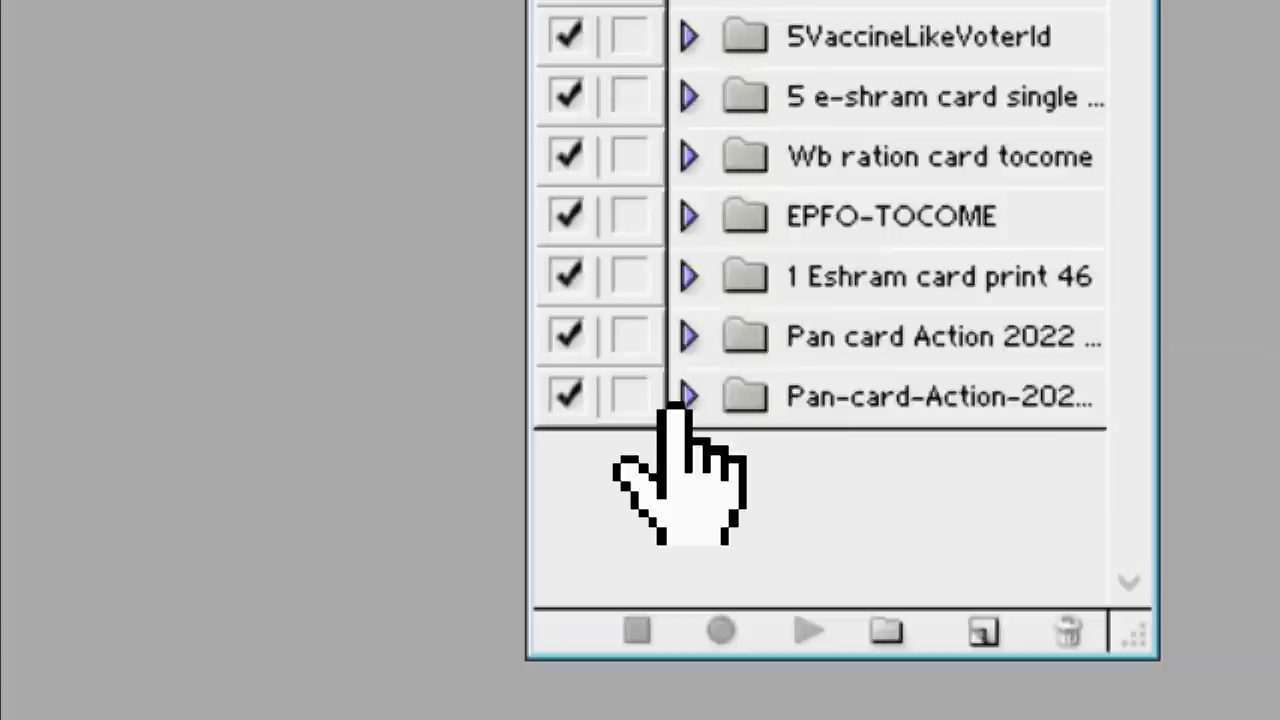
pyautogui.click(678, 402)
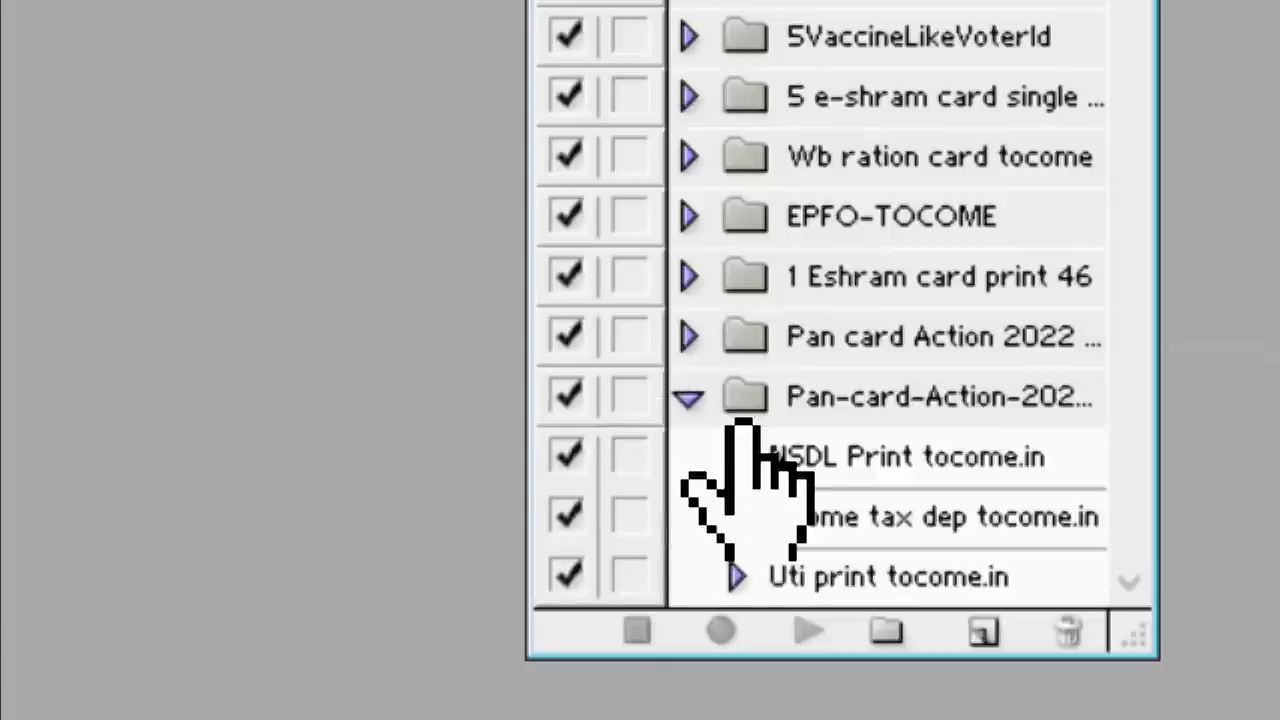
pyautogui.click(908, 457)
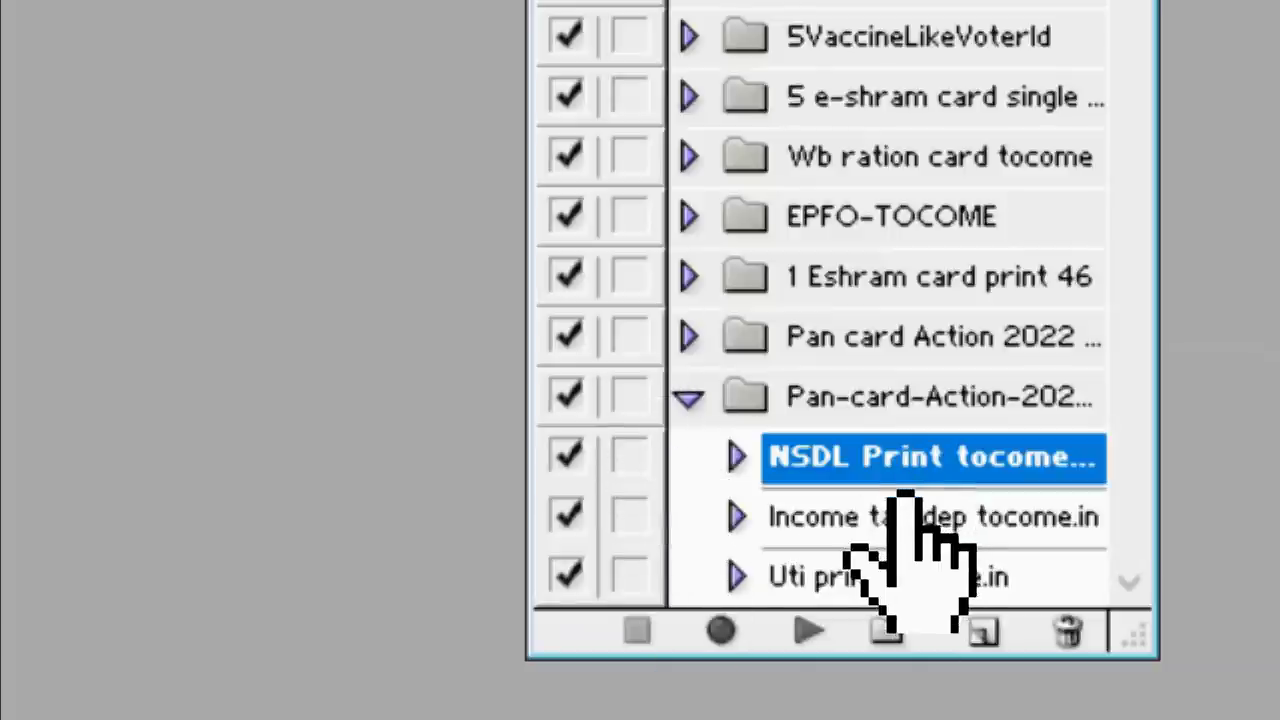
pyautogui.click(885, 516)
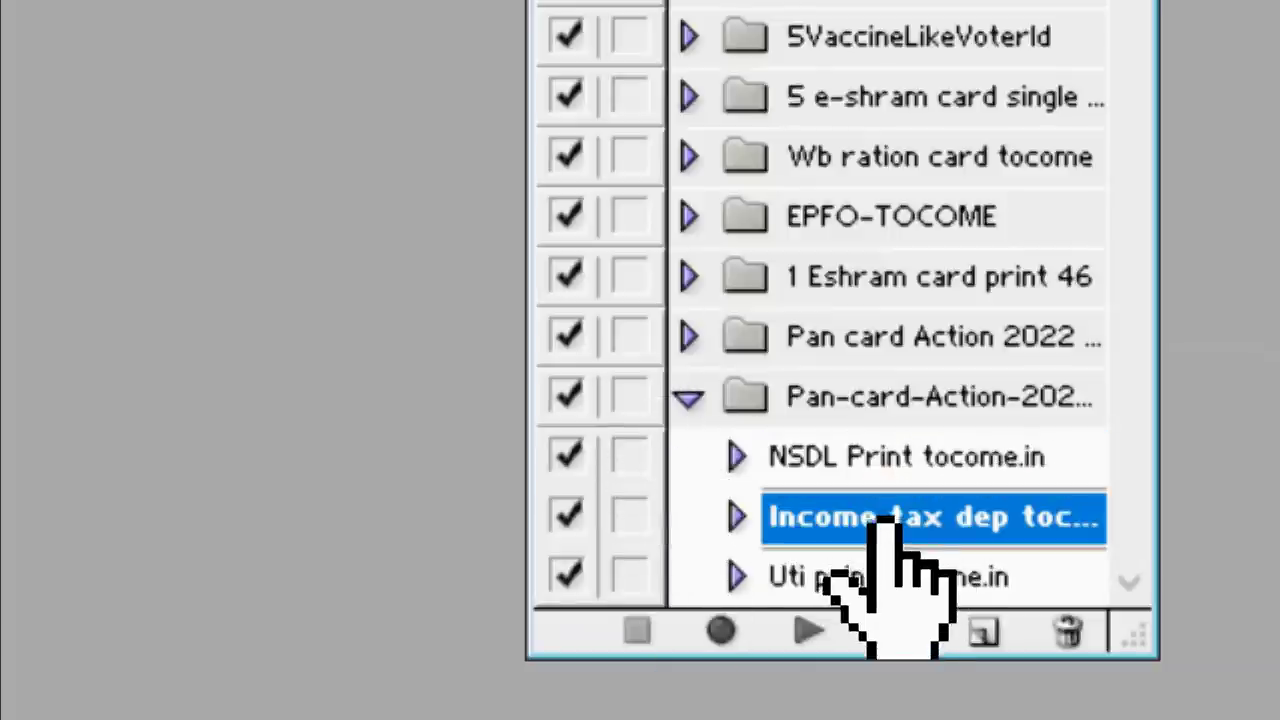
pyautogui.click(888, 579)
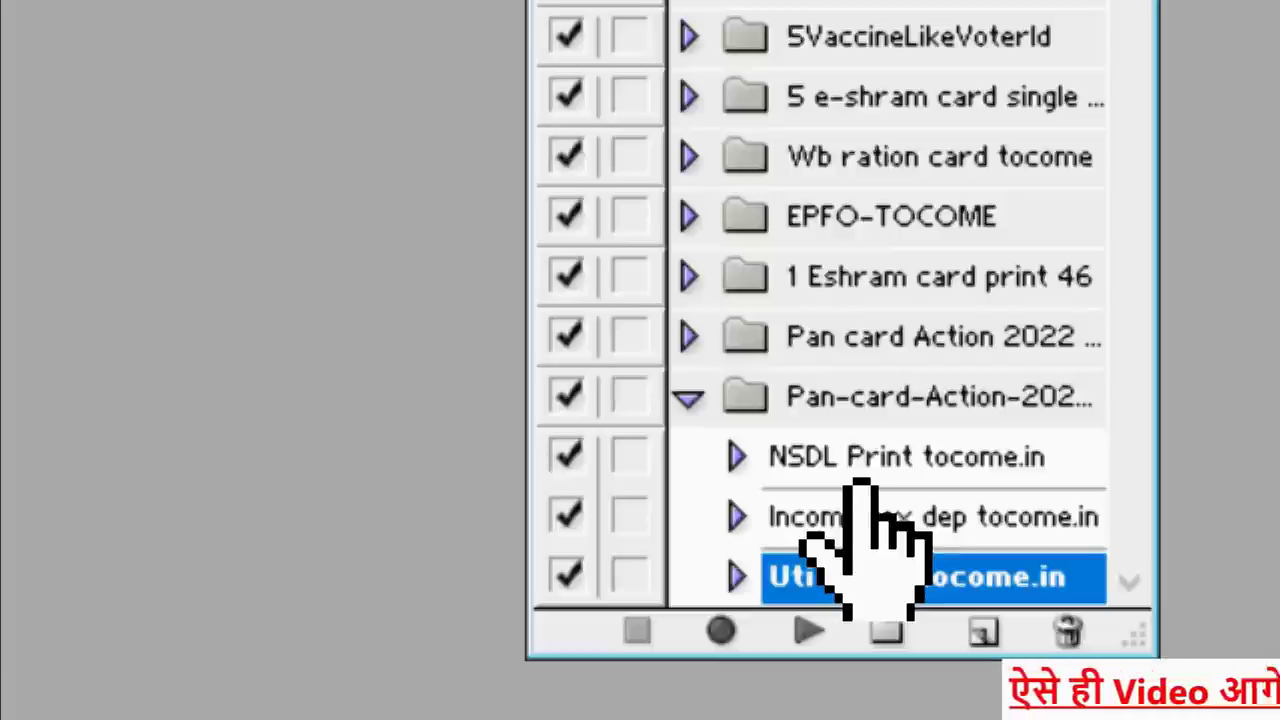
# - Play the Uti print tocome.in action and enable all three actions via the set's checkbox
pyautogui.click(852, 462)
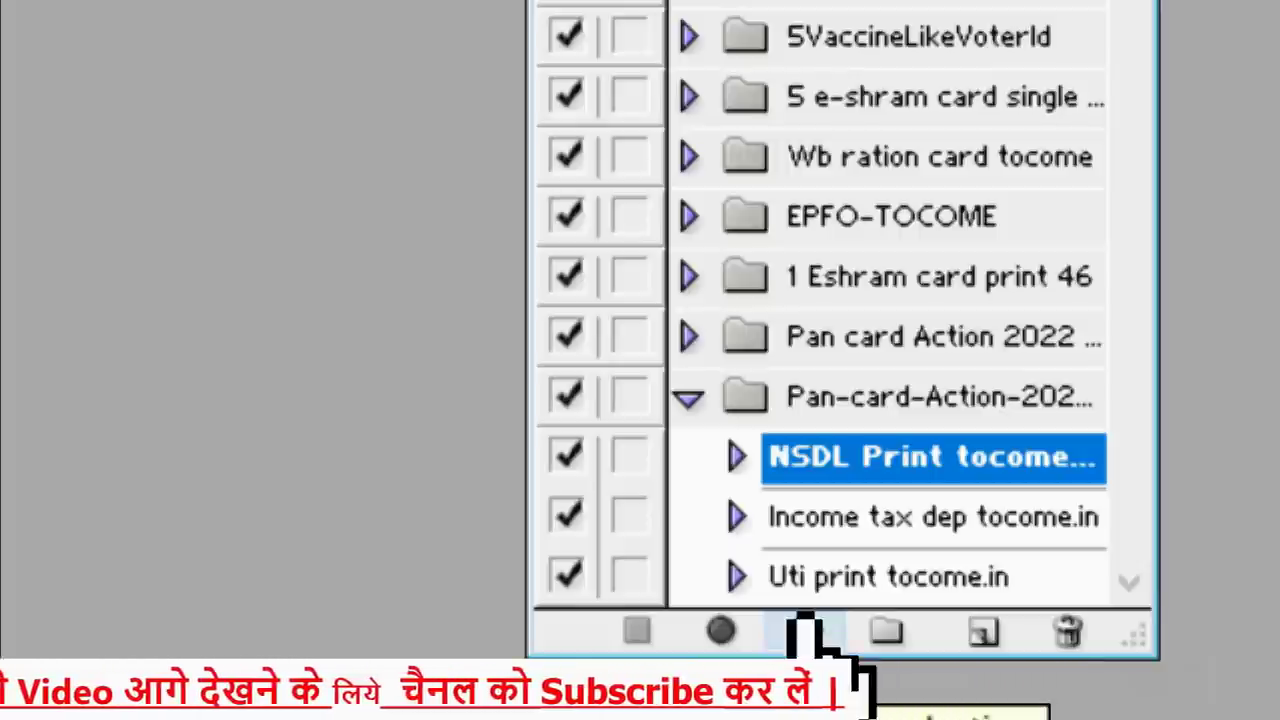
pyautogui.doubleClick(940, 512)
pyautogui.click(940, 512)
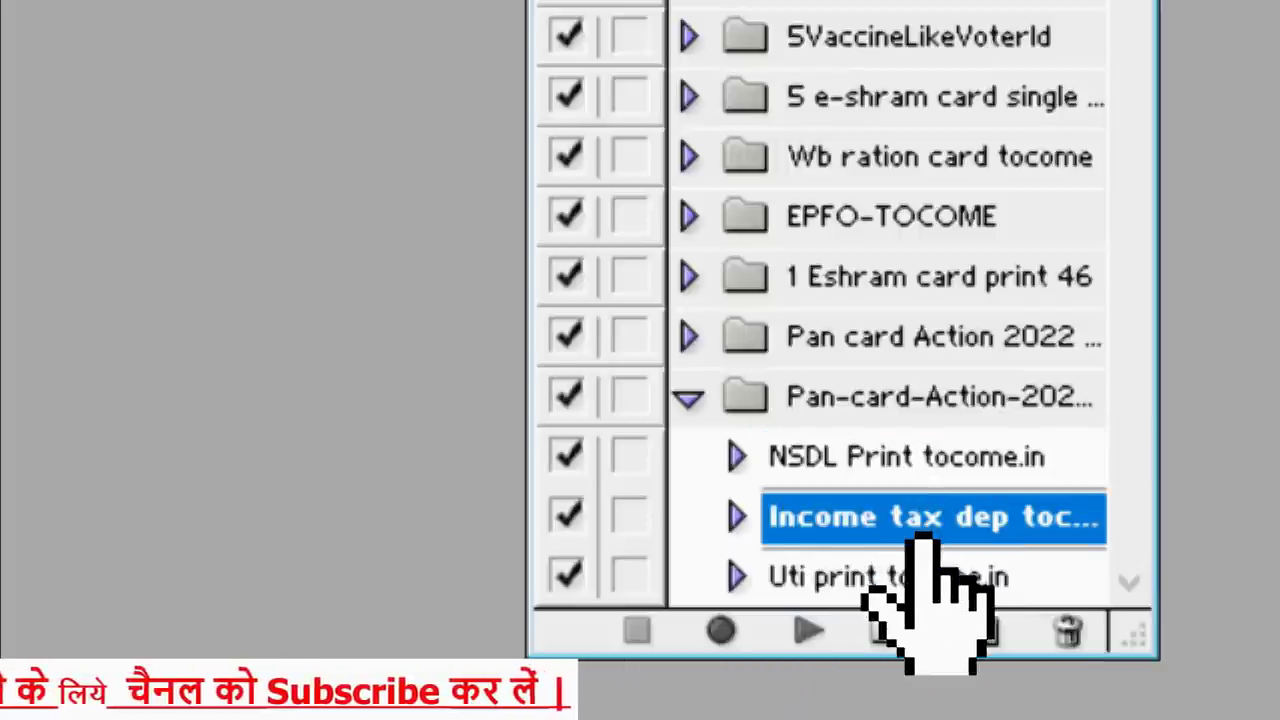
pyautogui.click(838, 585)
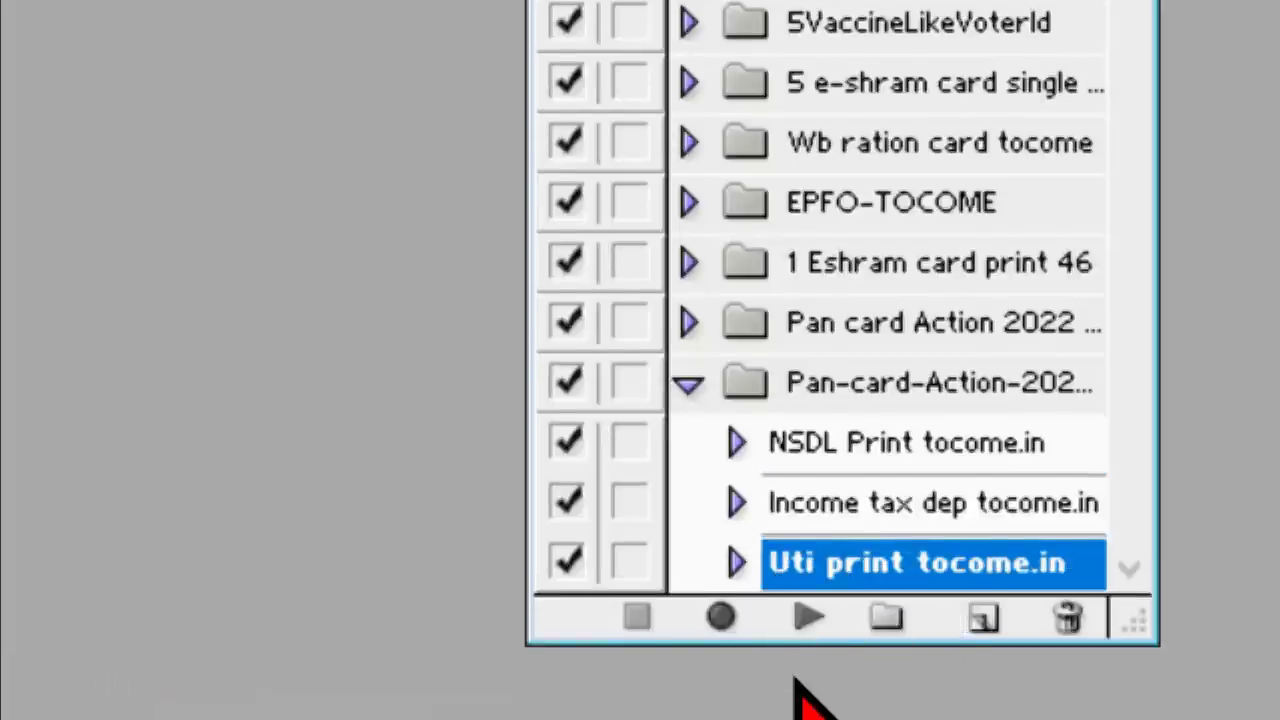
pyautogui.click(805, 620)
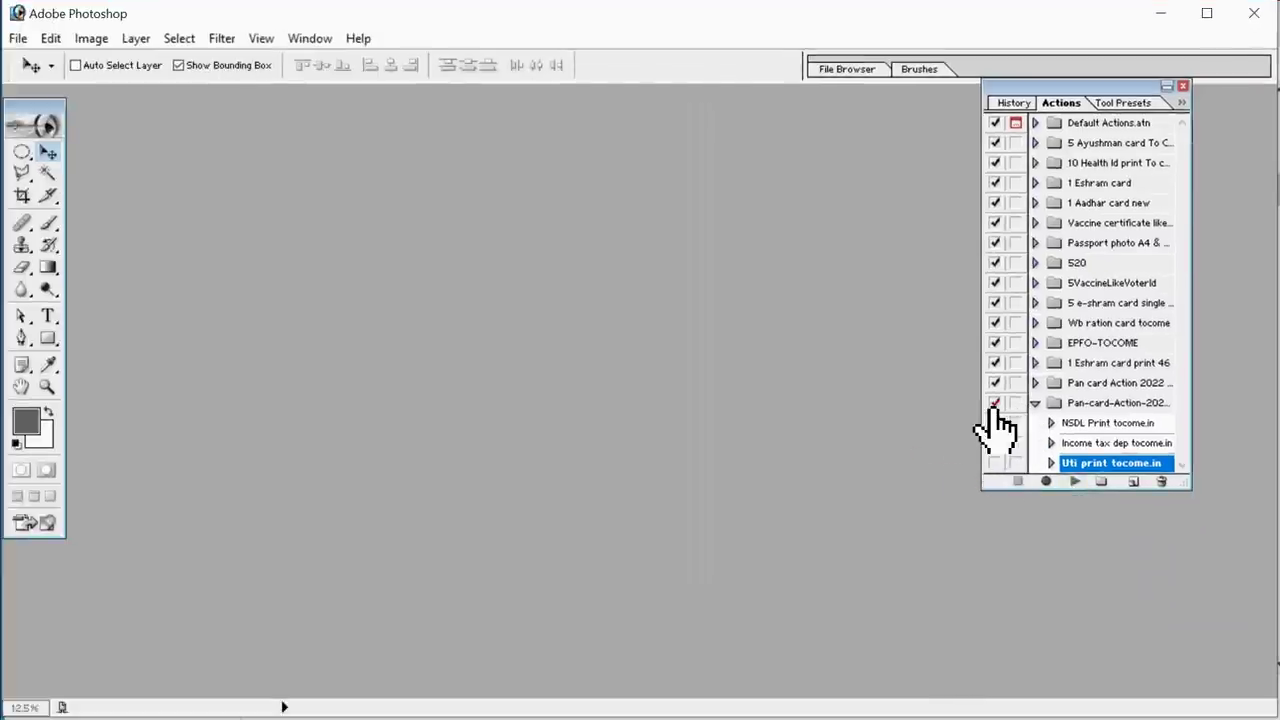
pyautogui.click(994, 403)
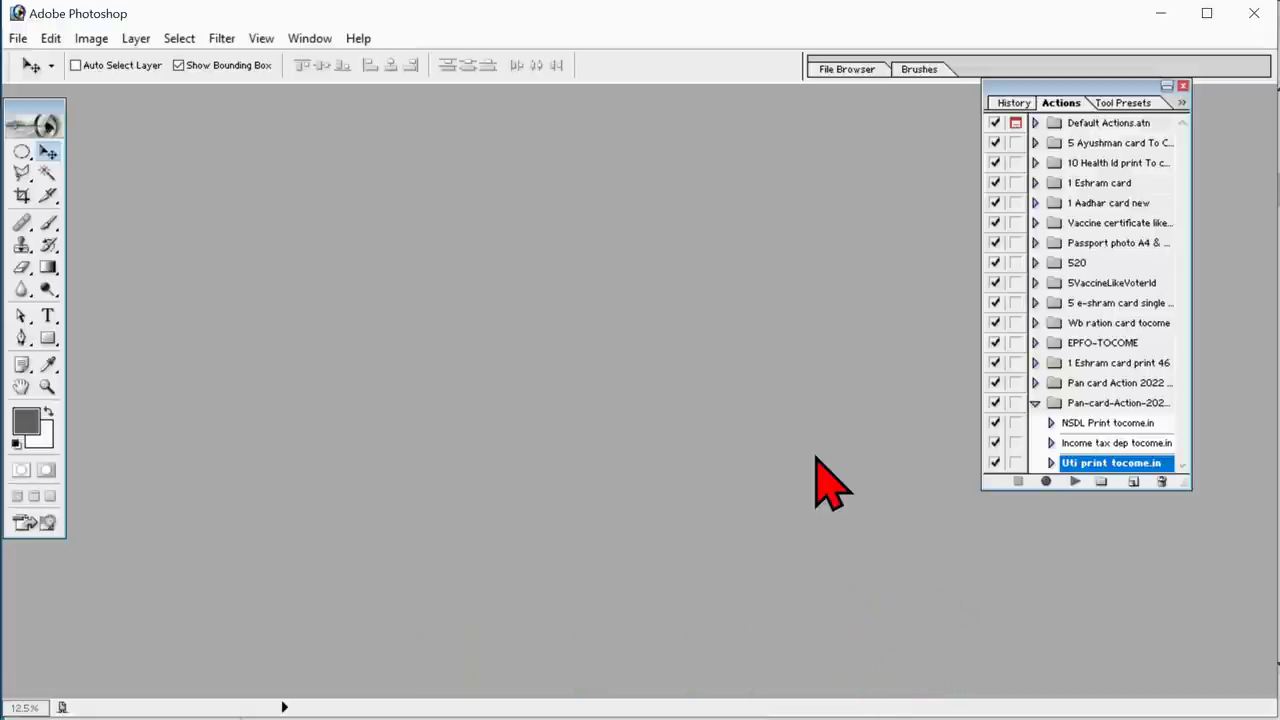
pyautogui.click(20, 38)
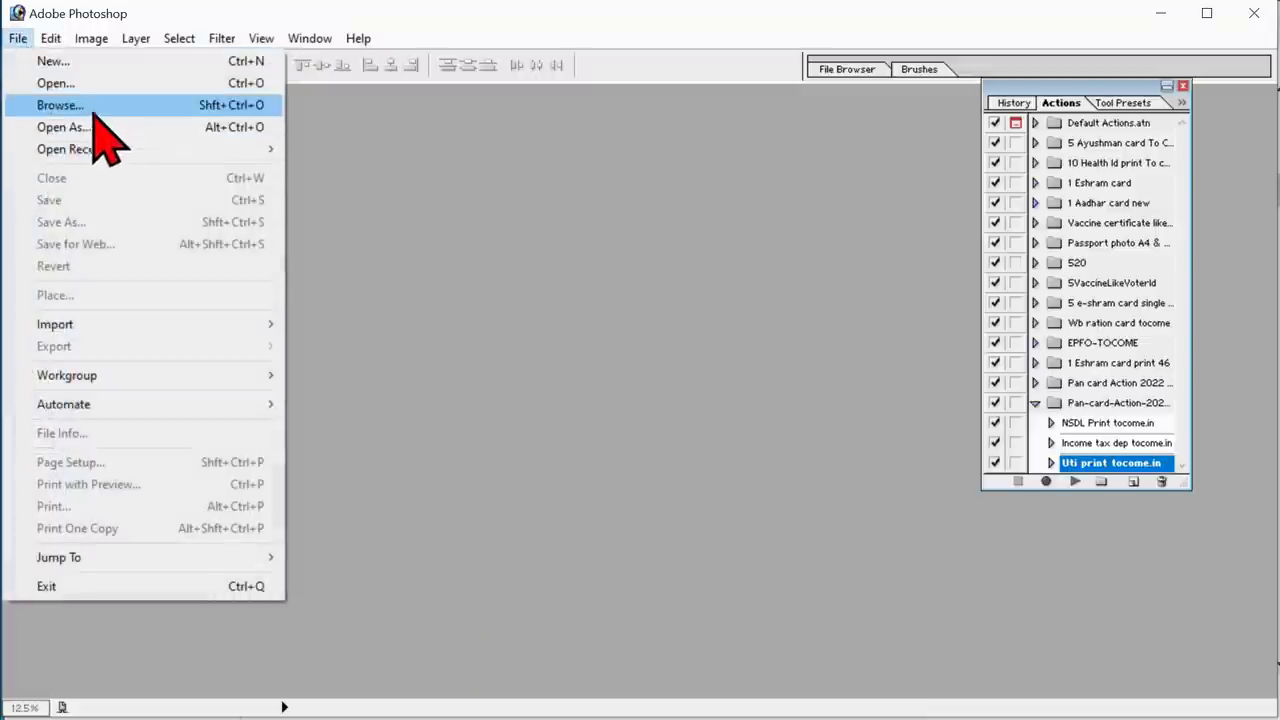
pyautogui.click(78, 86)
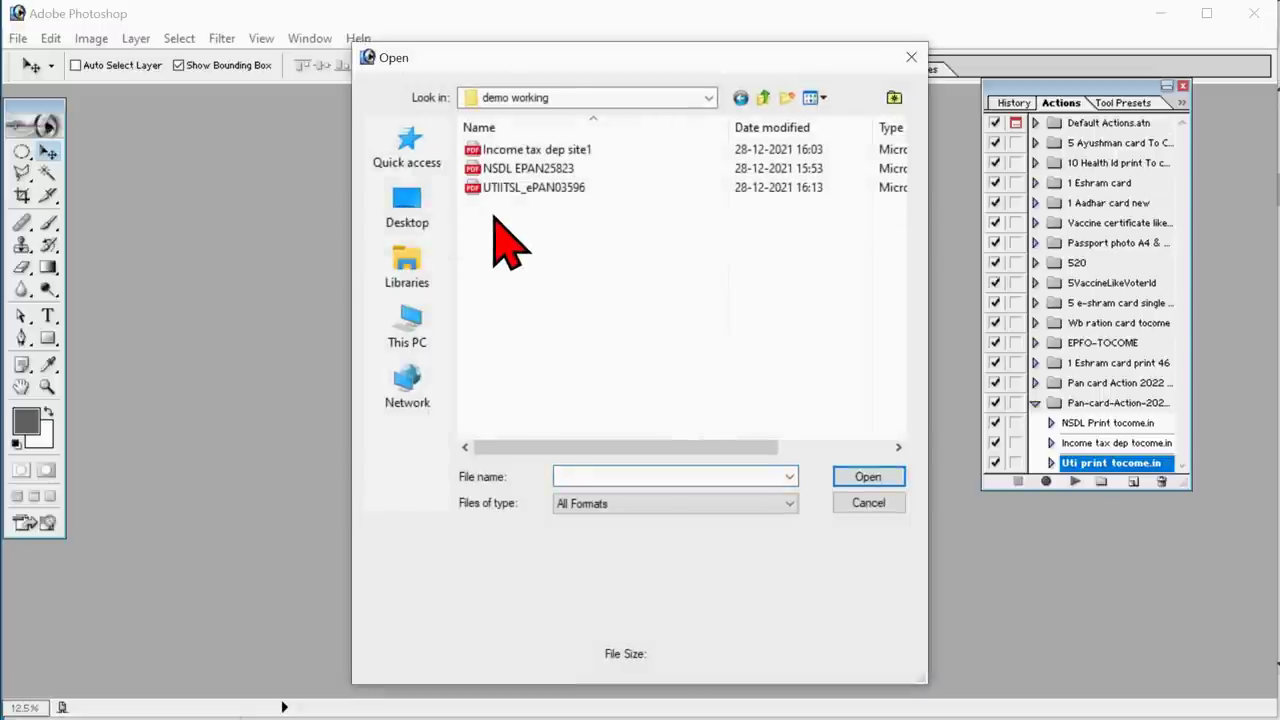
pyautogui.press('BackSpace')
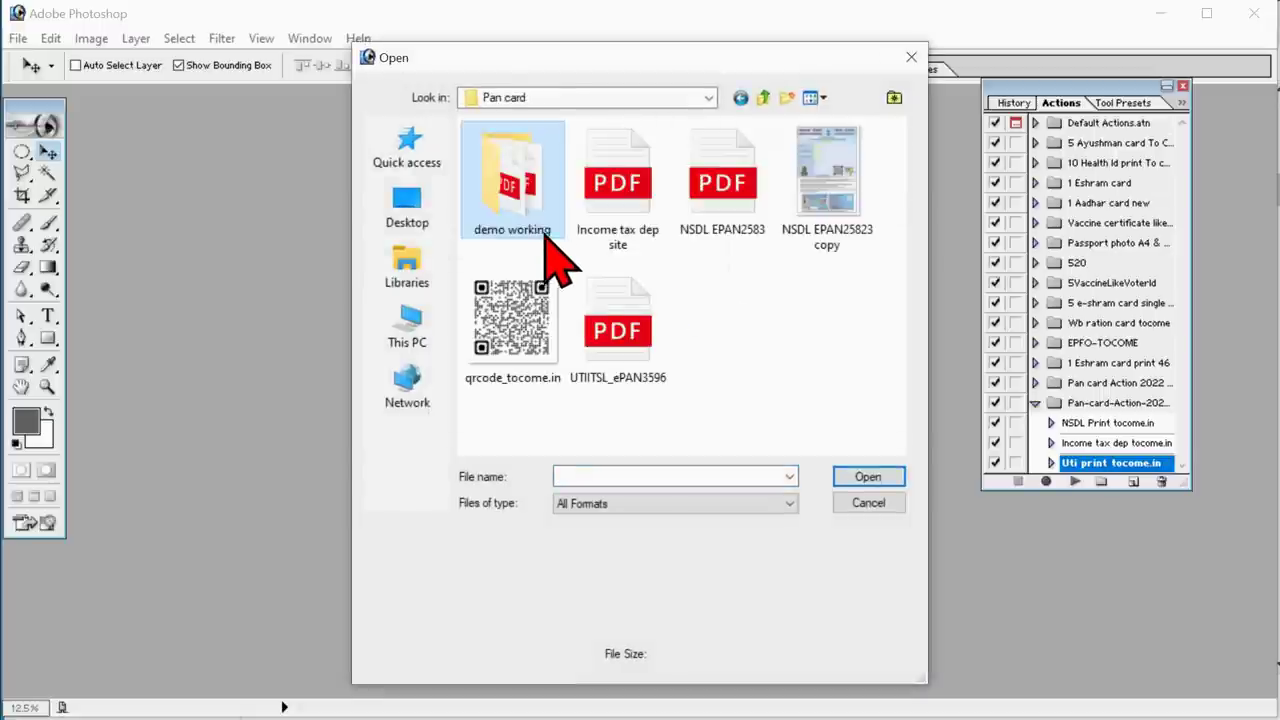
pyautogui.click(726, 195)
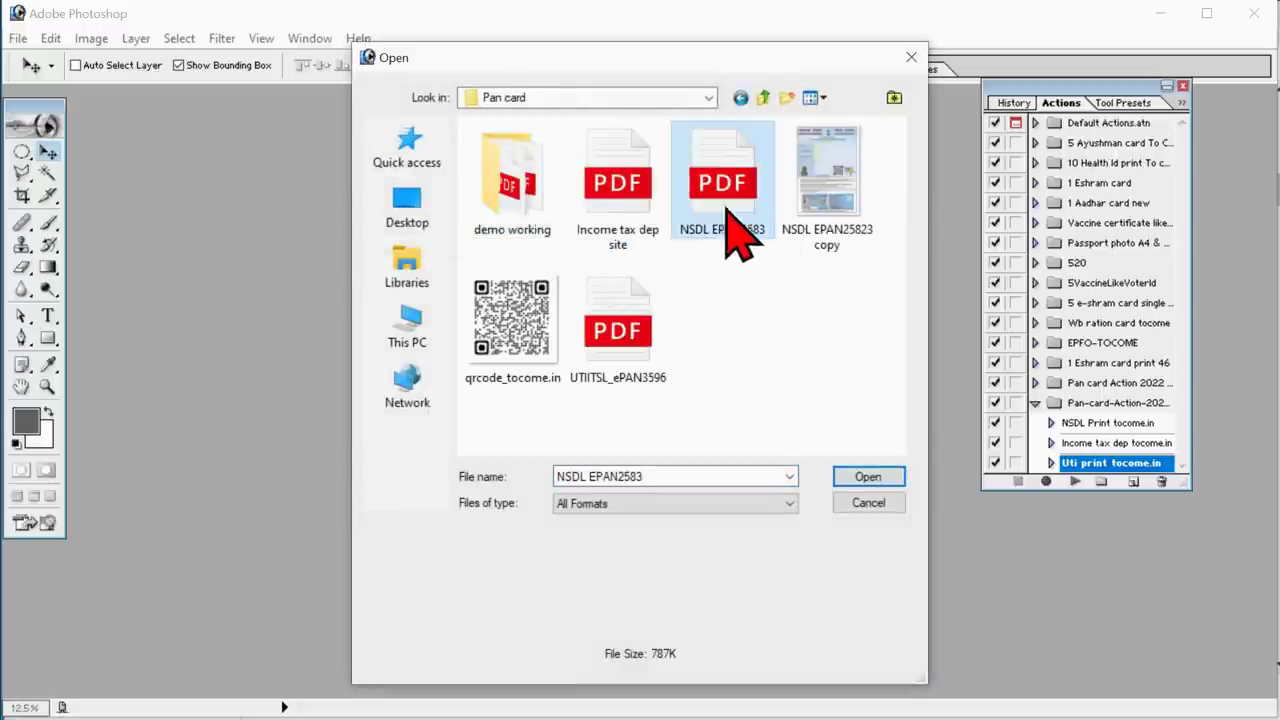
pyautogui.click(866, 477)
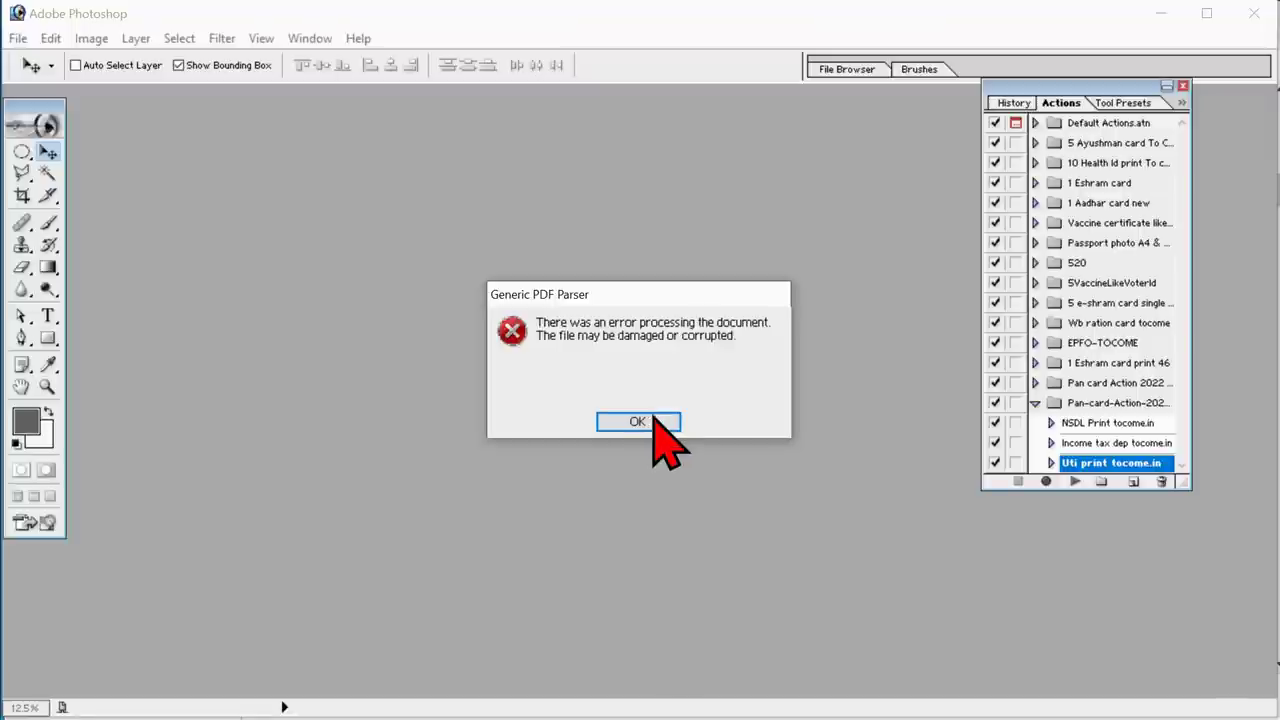
pyautogui.click(653, 420)
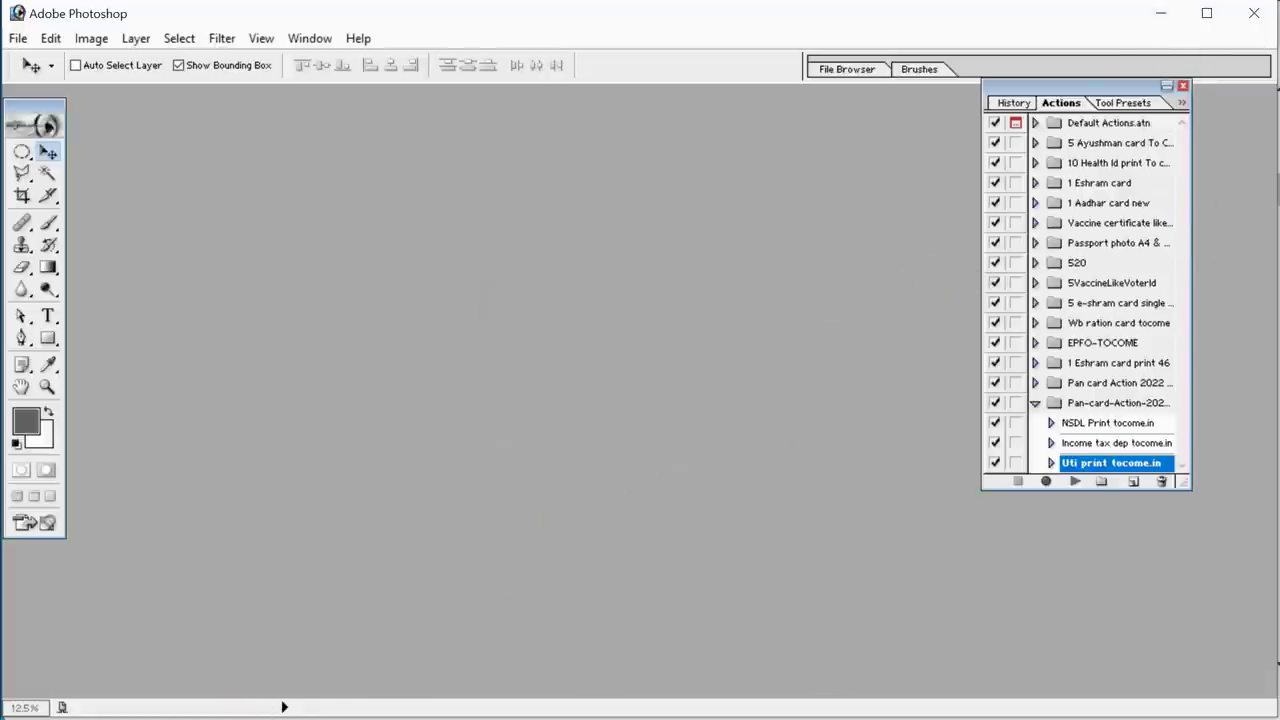
# - Open the Pan card folder inside Downloads › Working in File Explorer
pyautogui.click(132, 716)
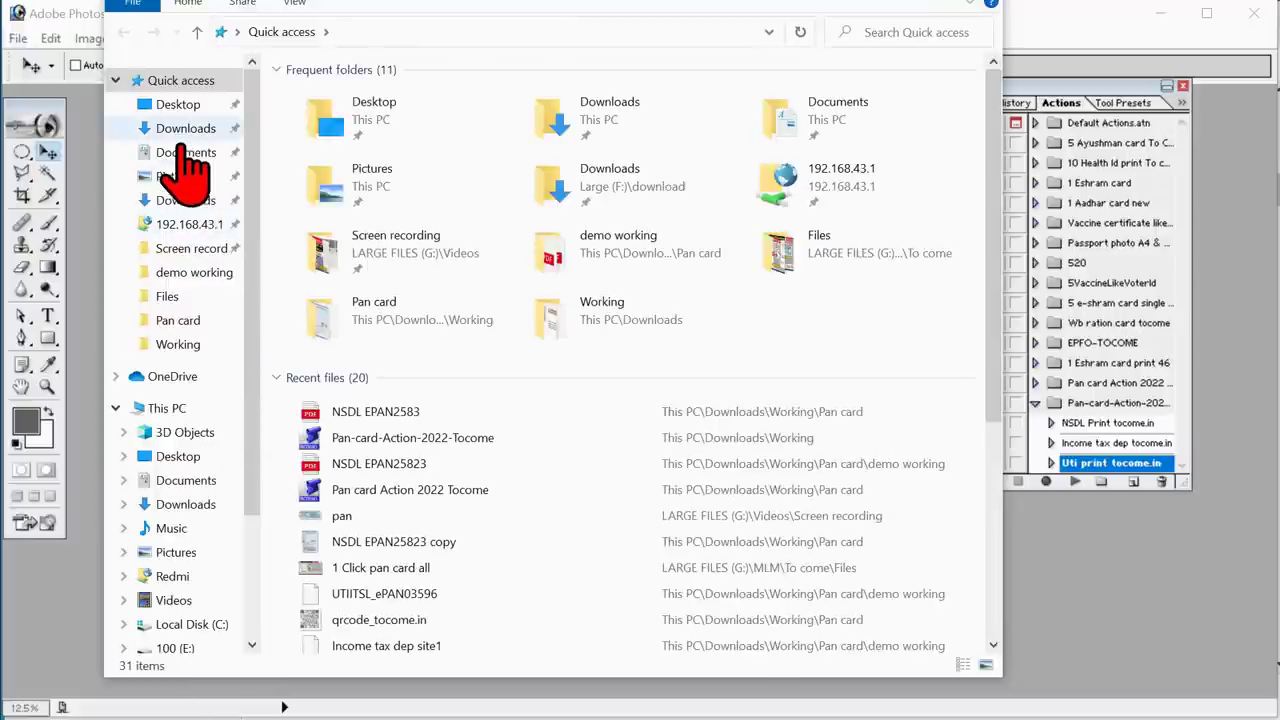
pyautogui.click(612, 305)
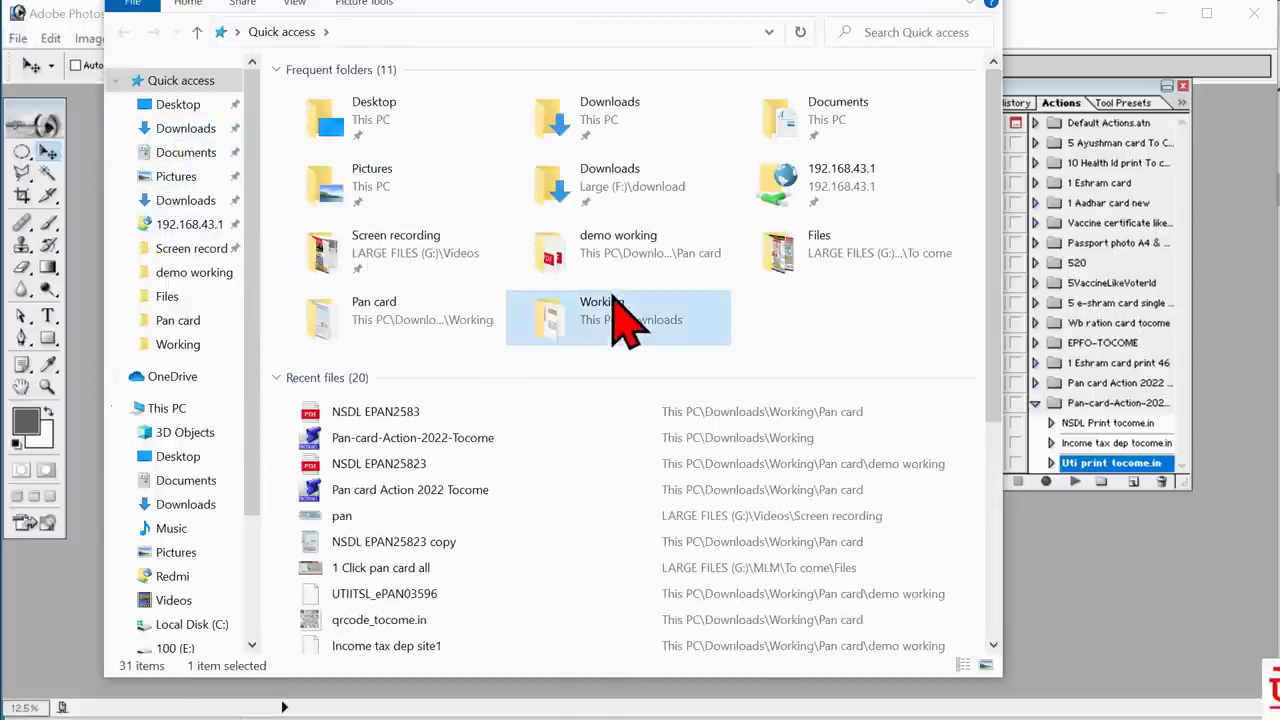
pyautogui.doubleClick(612, 305)
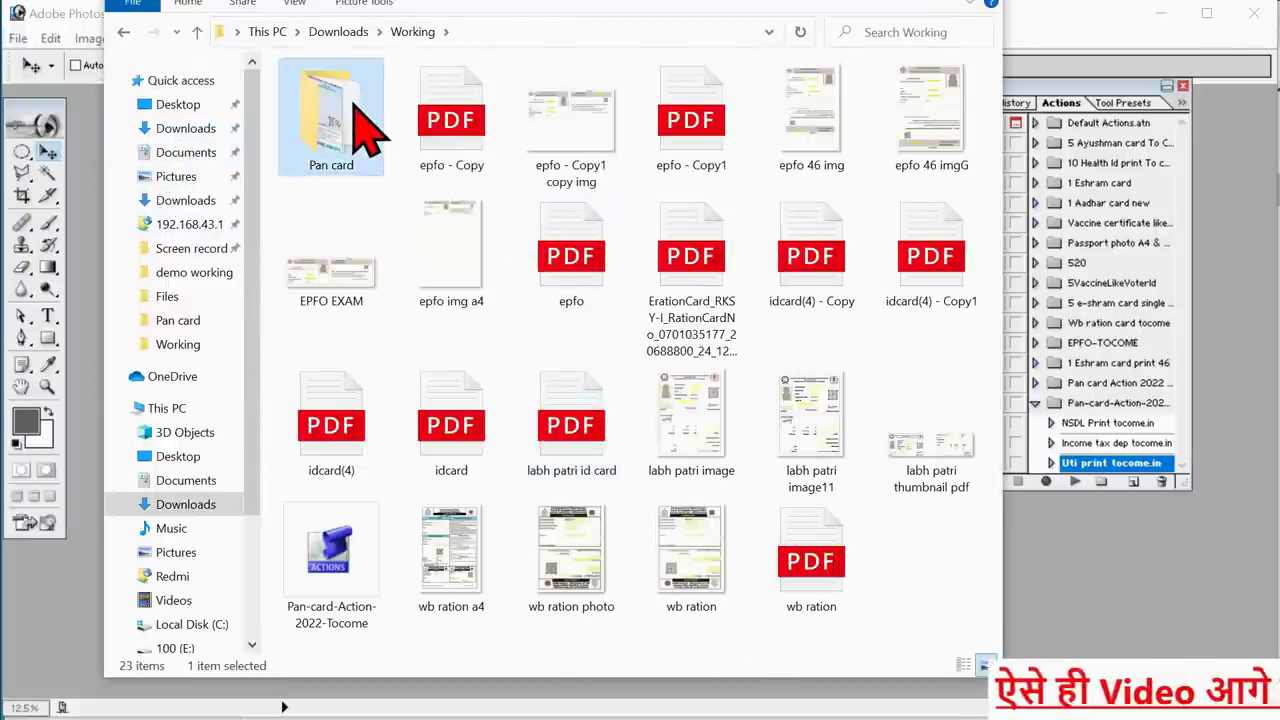
pyautogui.doubleClick(353, 104)
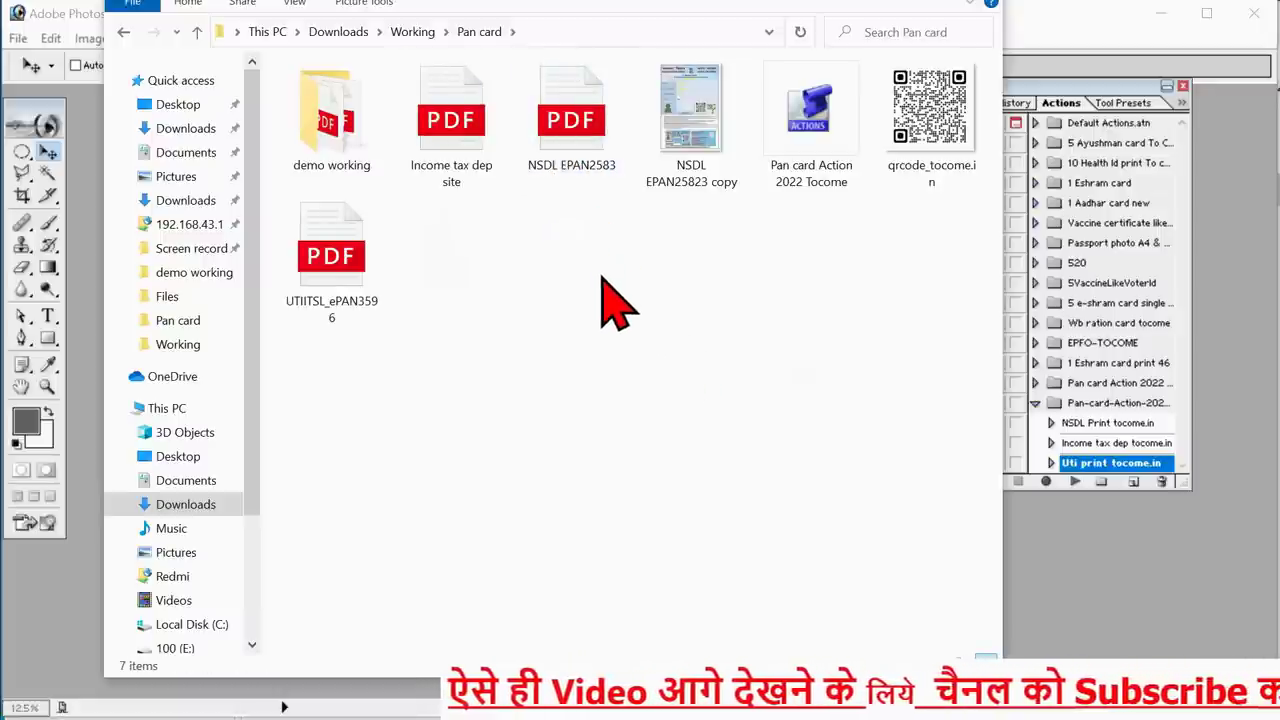
# - Select the NSDL EPAN2583 PDF among the Pan card files
pyautogui.click(462, 185)
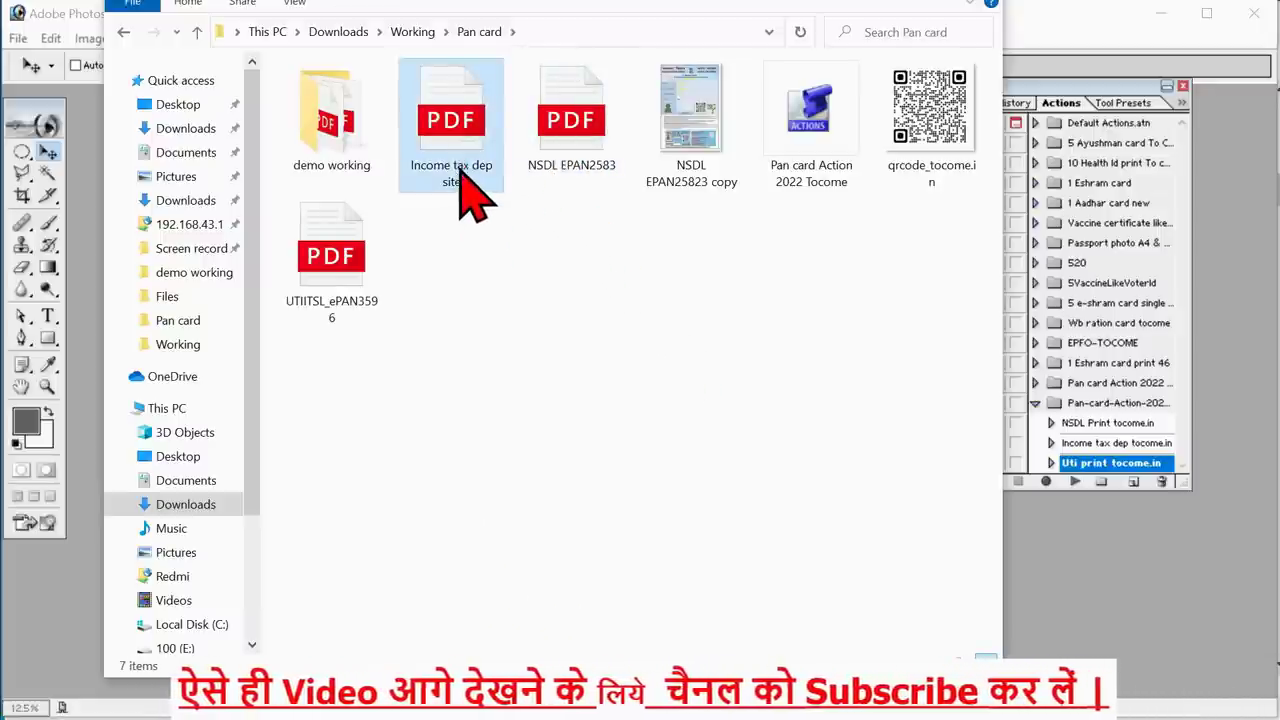
pyautogui.click(565, 180)
pyautogui.click(375, 310)
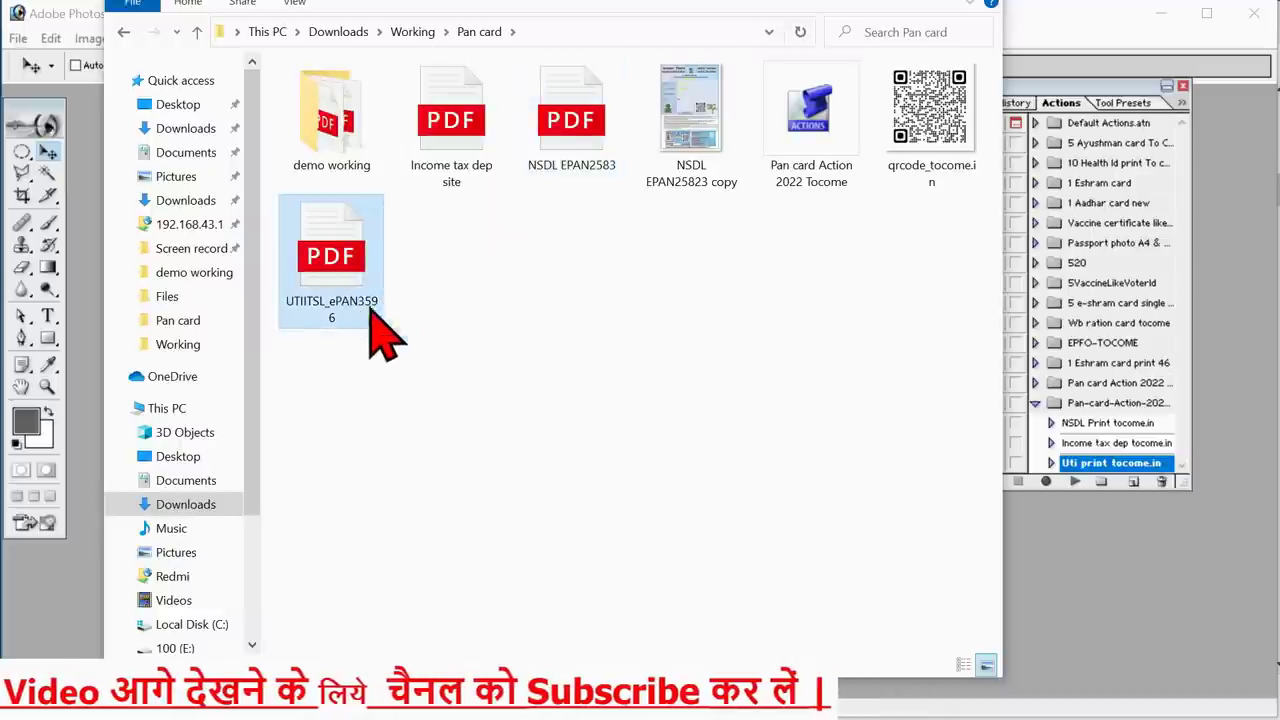
pyautogui.click(580, 310)
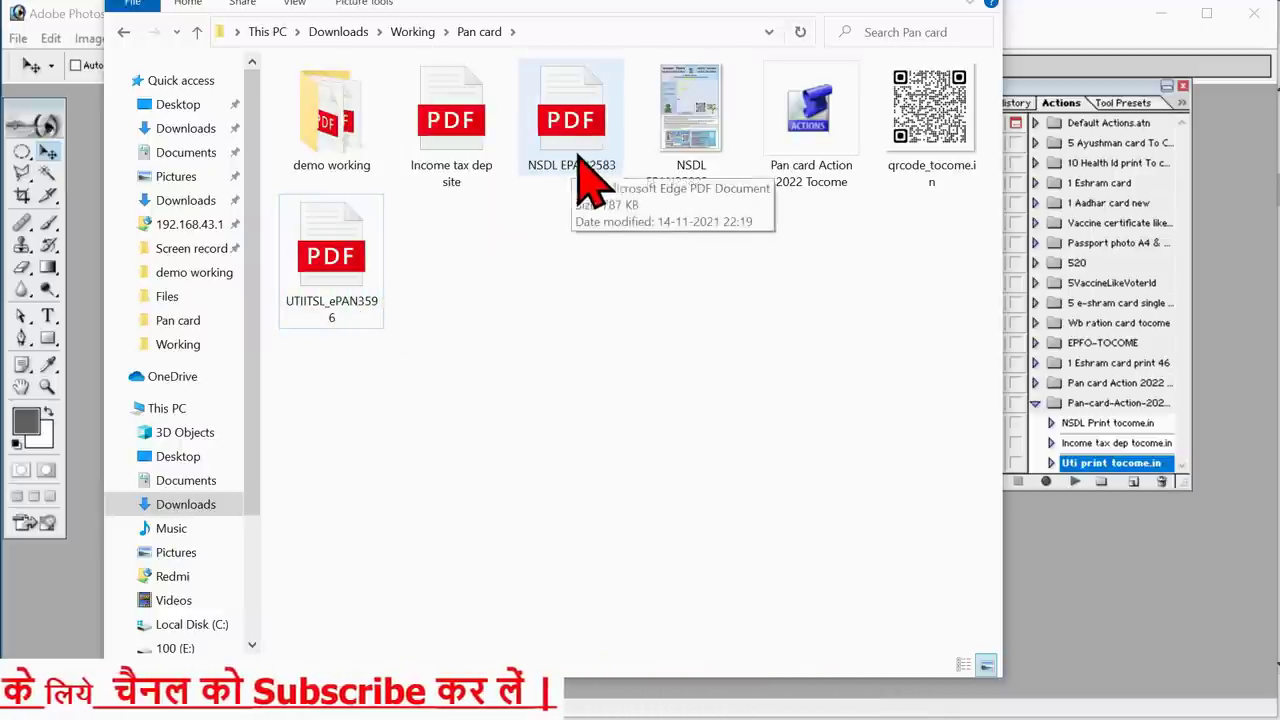
pyautogui.click(580, 160)
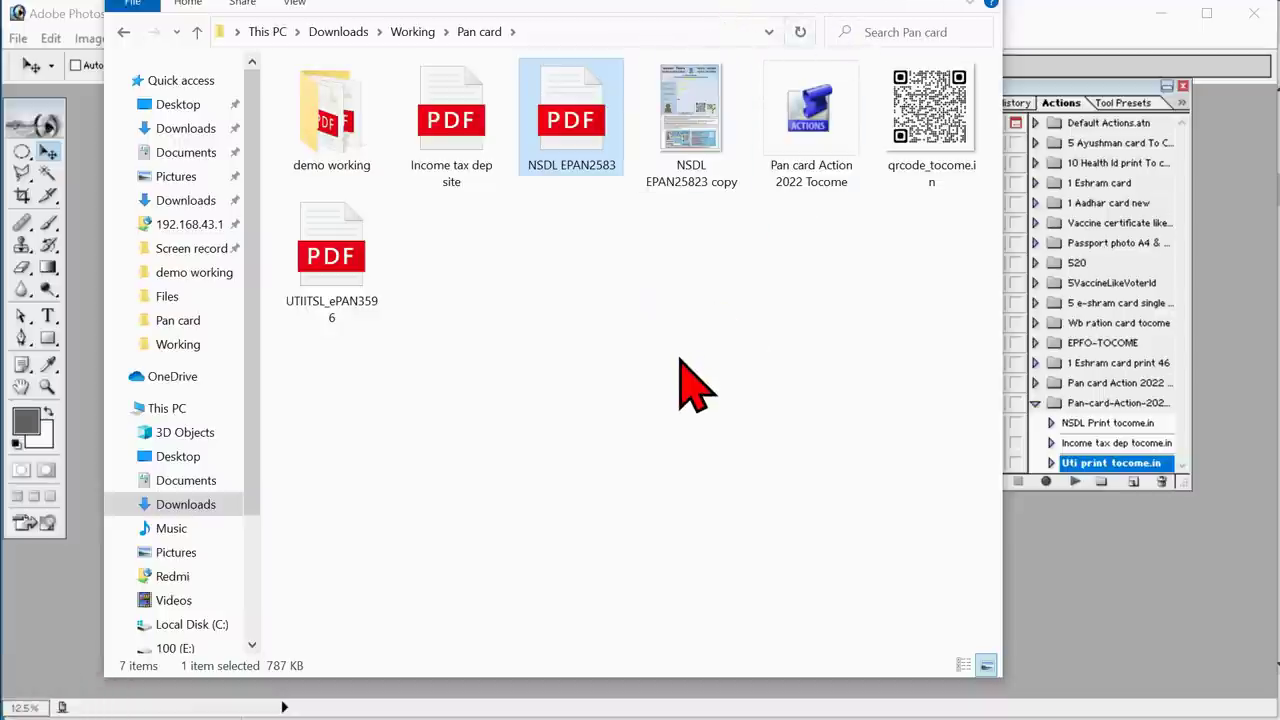
pyautogui.click(627, 363)
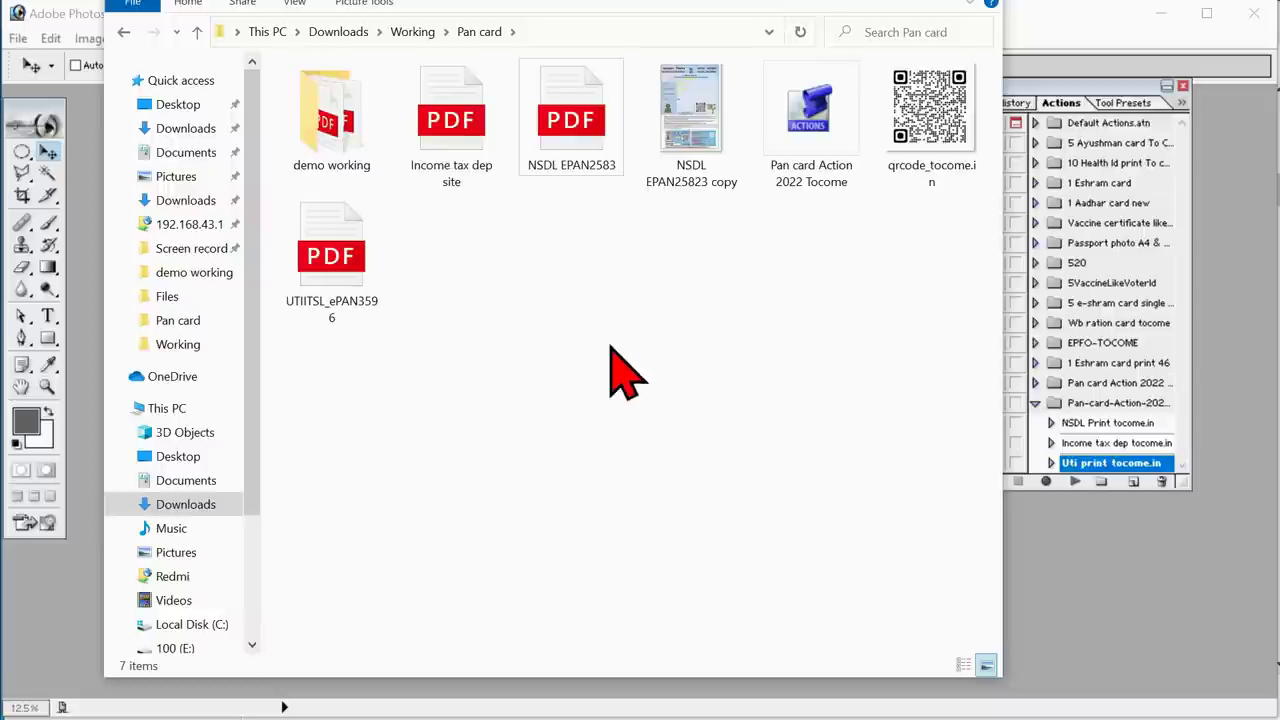
pyautogui.click(552, 172)
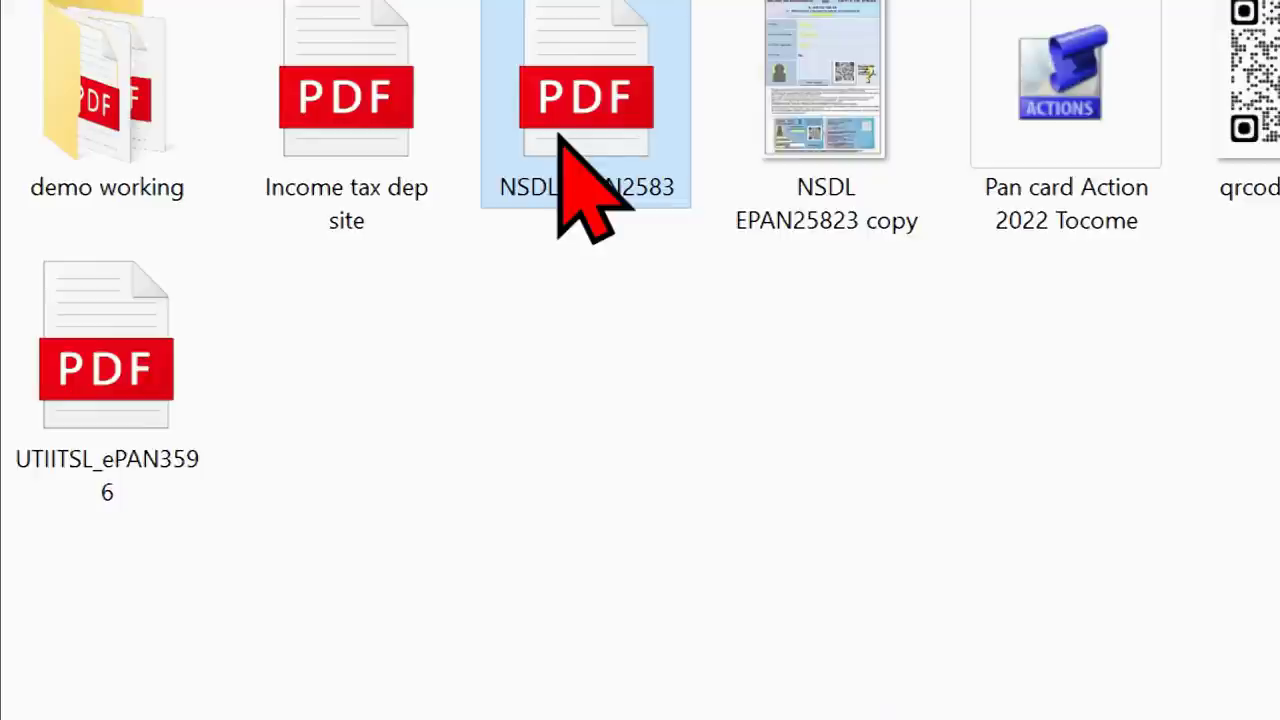
# - Expand the full Open-with app list for the NSDL EPAN2583 PDF, scrolling to its end
pyautogui.rightClick(558, 133)
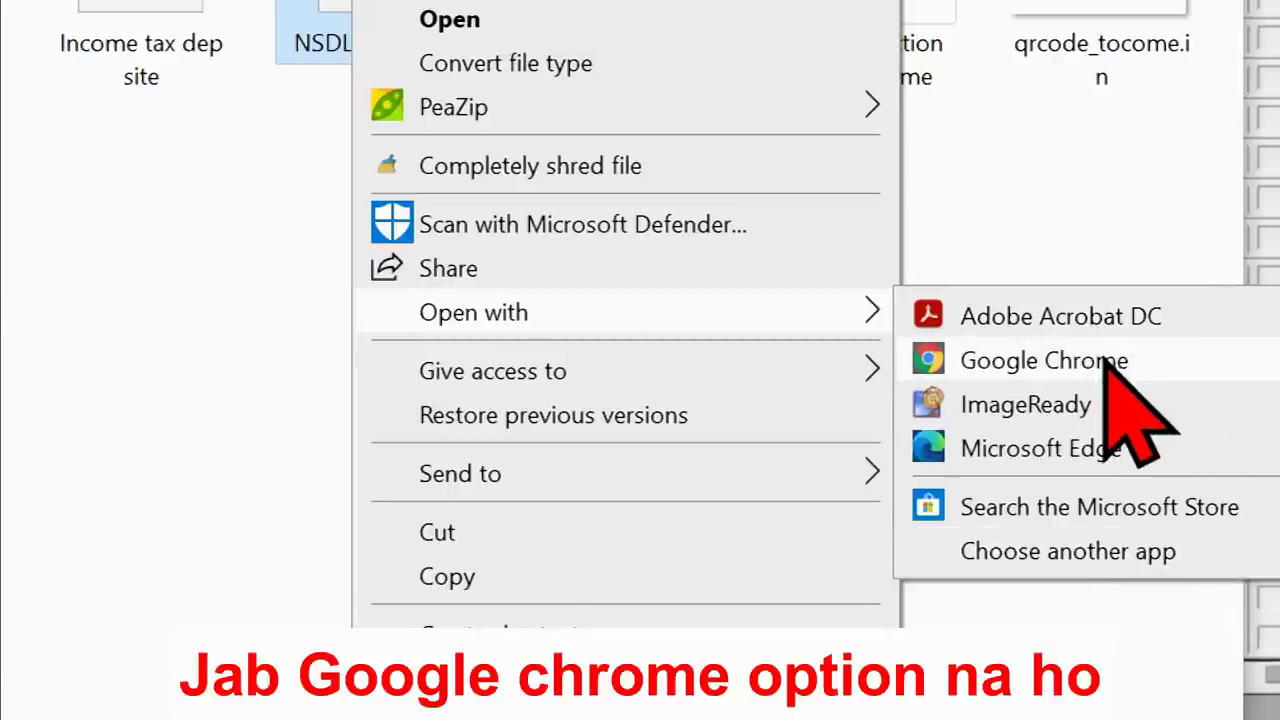
pyautogui.click(1088, 556)
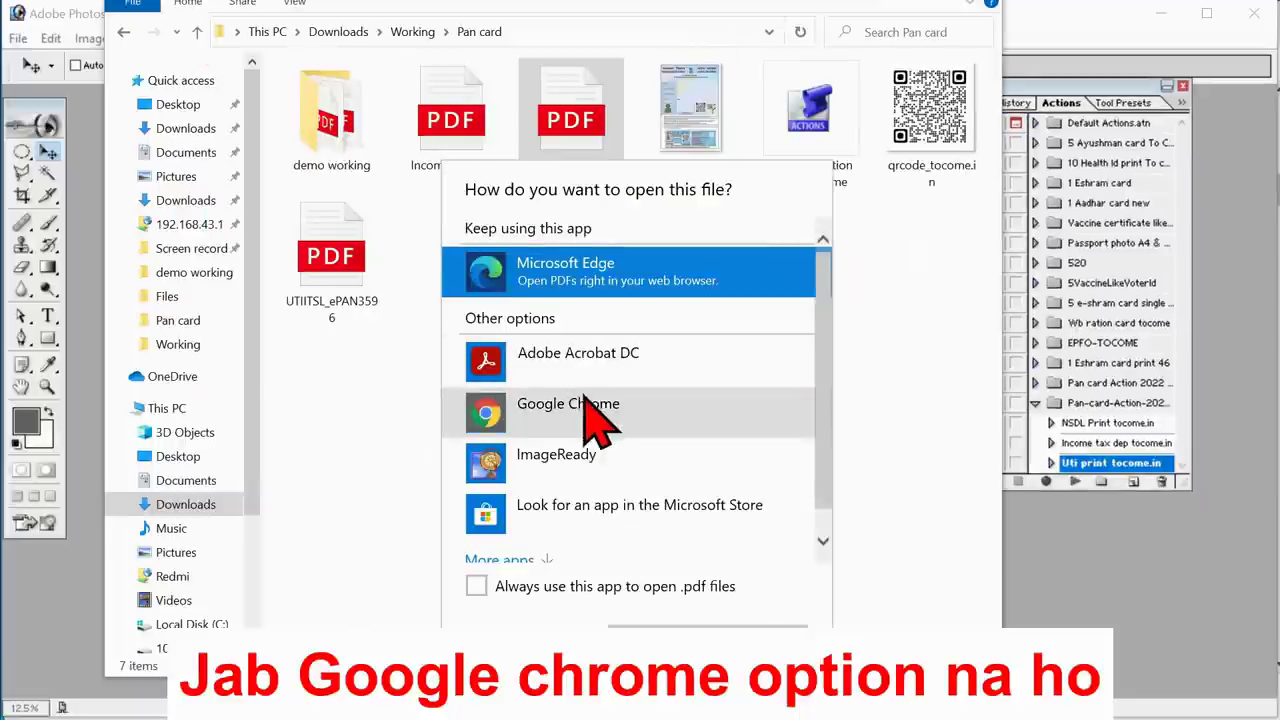
pyautogui.scroll(-1, 588, 410)
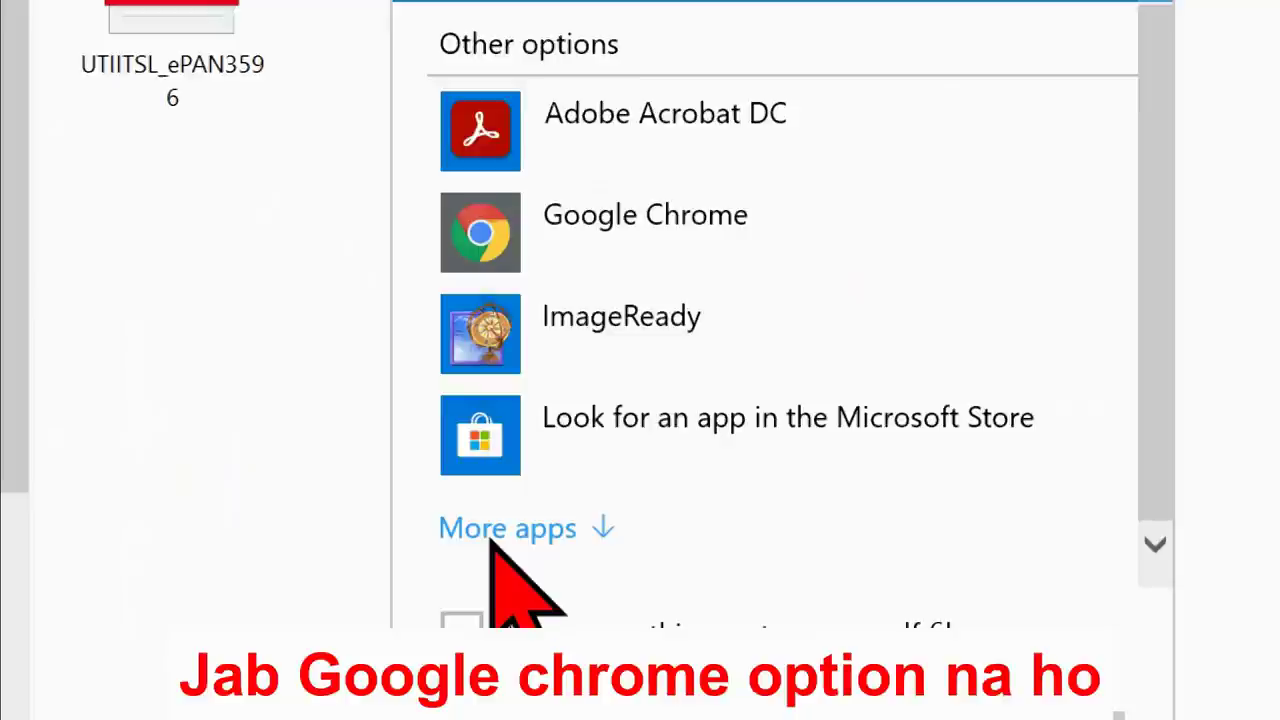
pyautogui.click(490, 530)
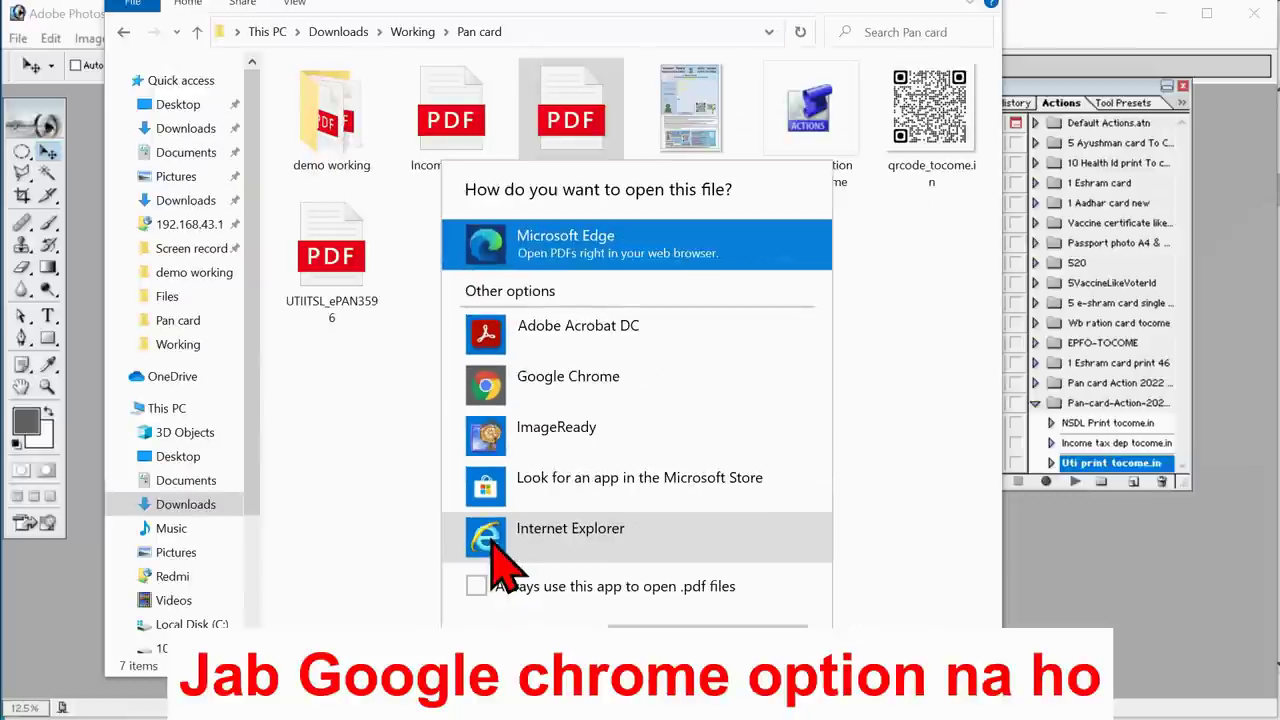
pyautogui.scroll(-1, 519, 460)
pyautogui.scroll(-4, 500, 465)
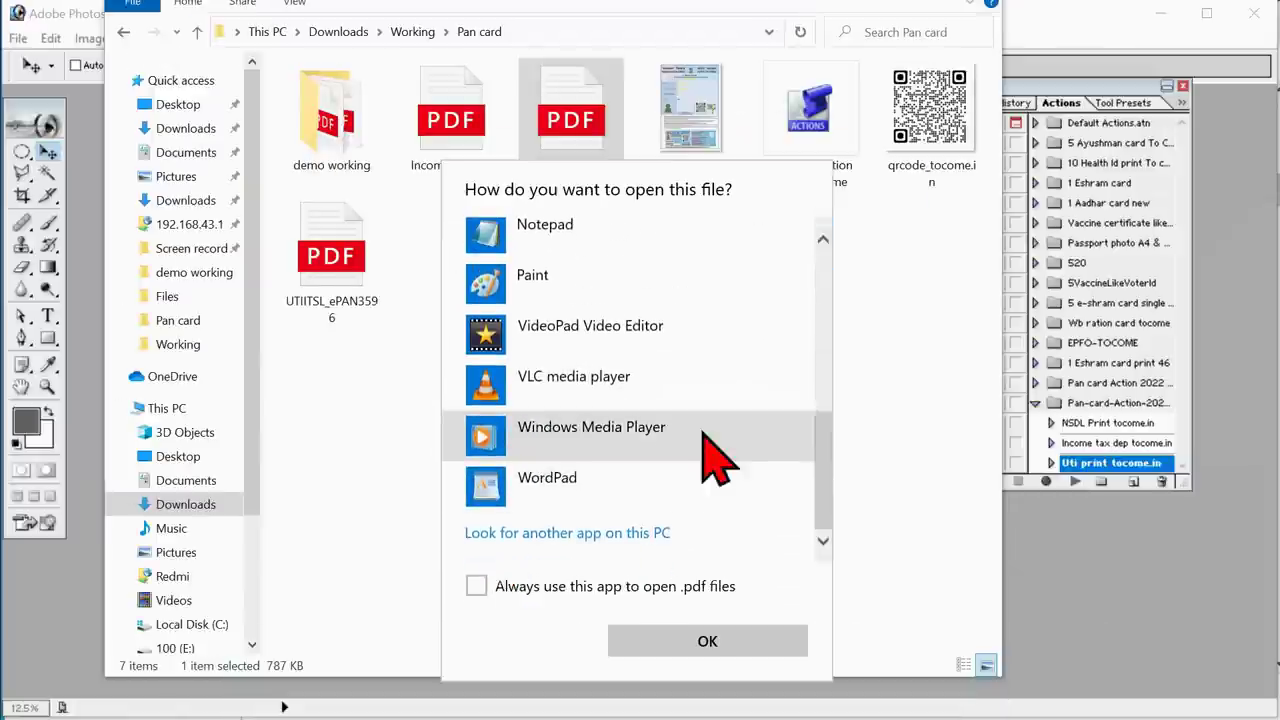
pyautogui.scroll(1, 700, 440)
pyautogui.scroll(1, 680, 420)
pyautogui.scroll(-2, 510, 560)
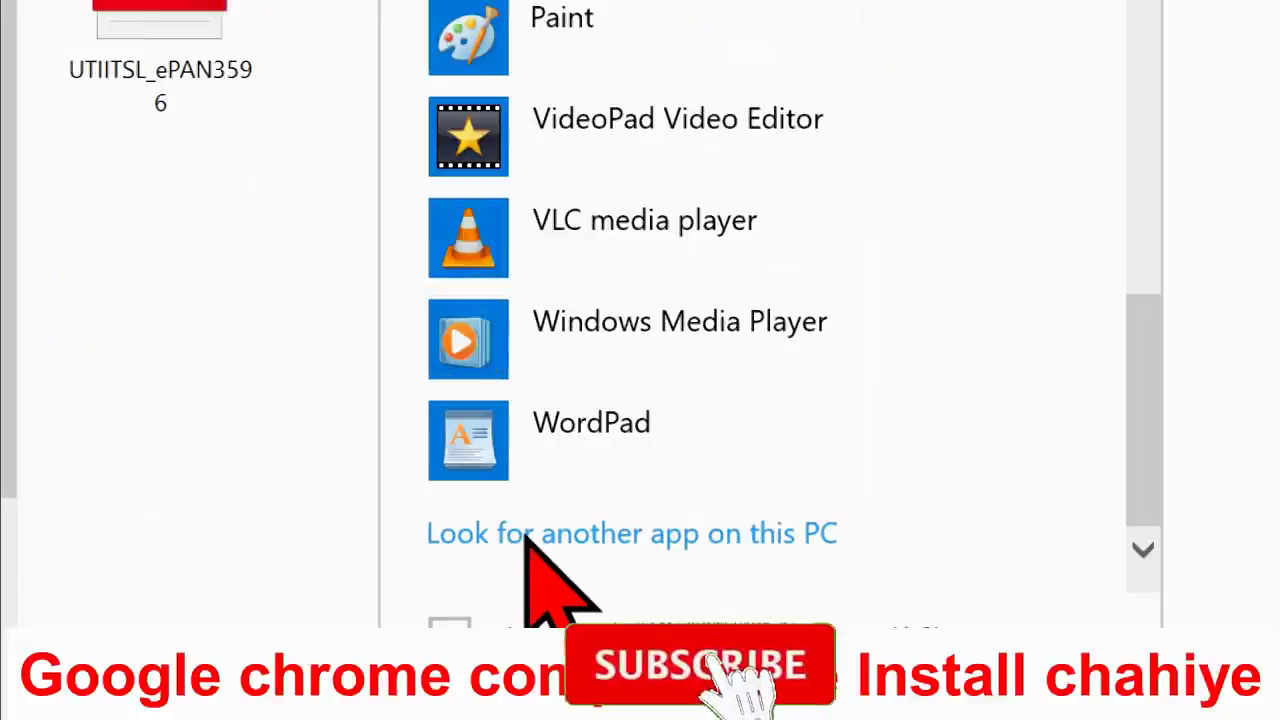
# - Add chrome from Google\Chrome\Application as an app, then open the NSDL PDF in Google Chrome
pyautogui.click(526, 534)
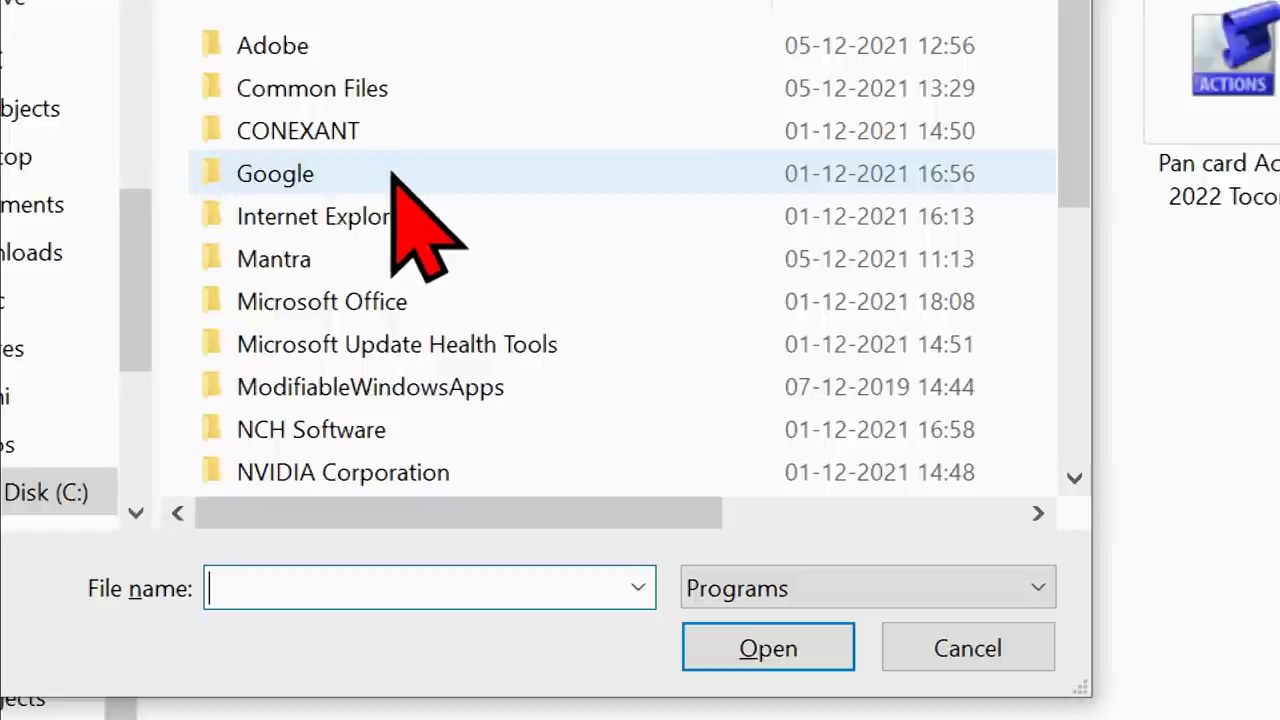
pyautogui.click(376, 172)
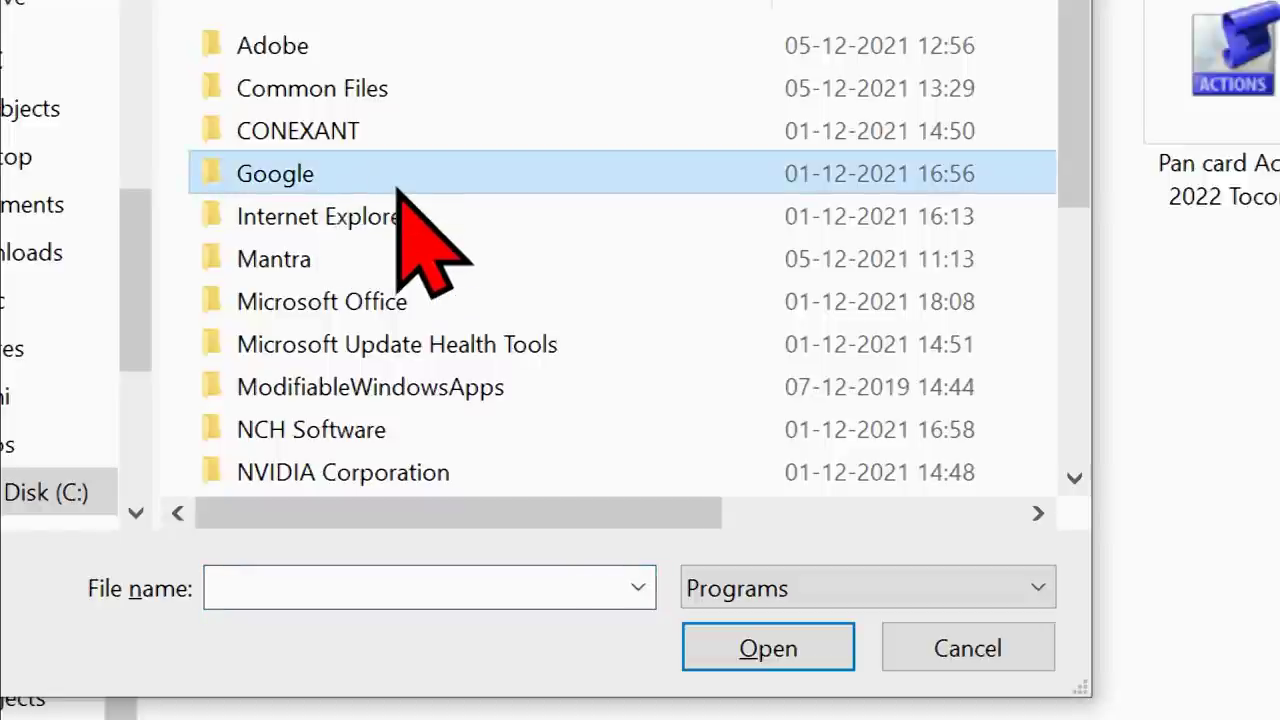
pyautogui.doubleClick(399, 185)
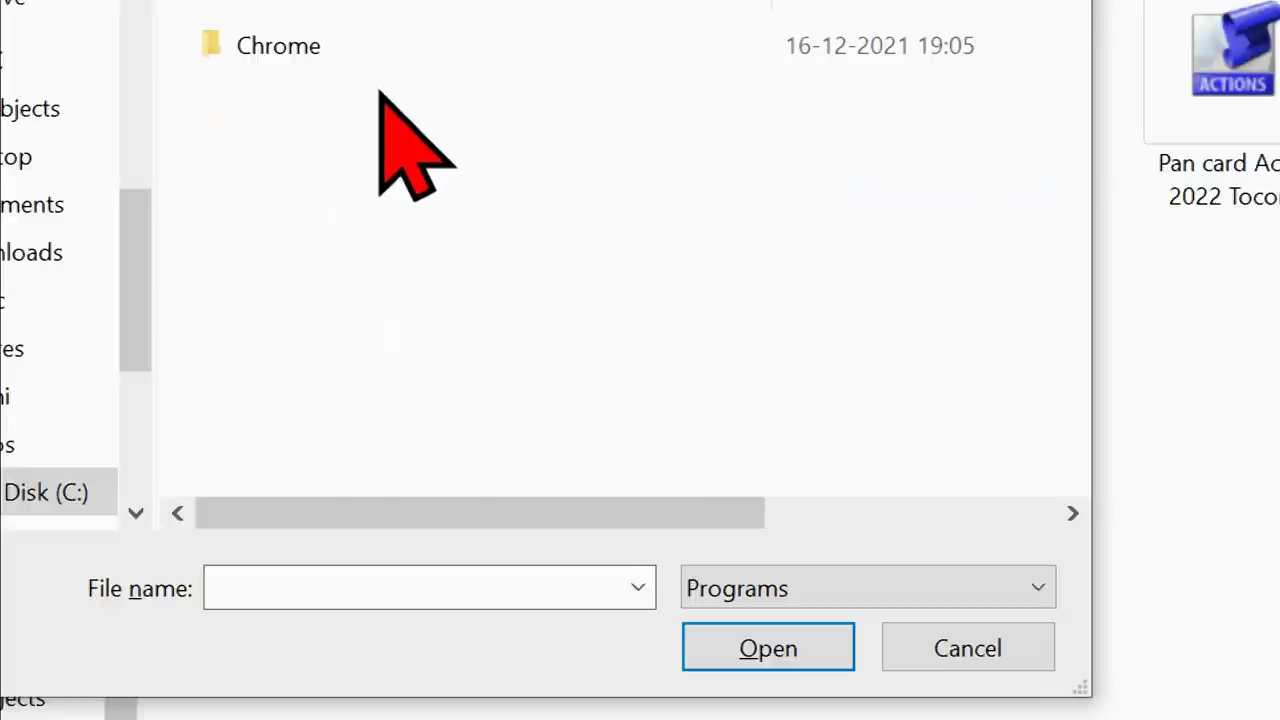
pyautogui.doubleClick(355, 47)
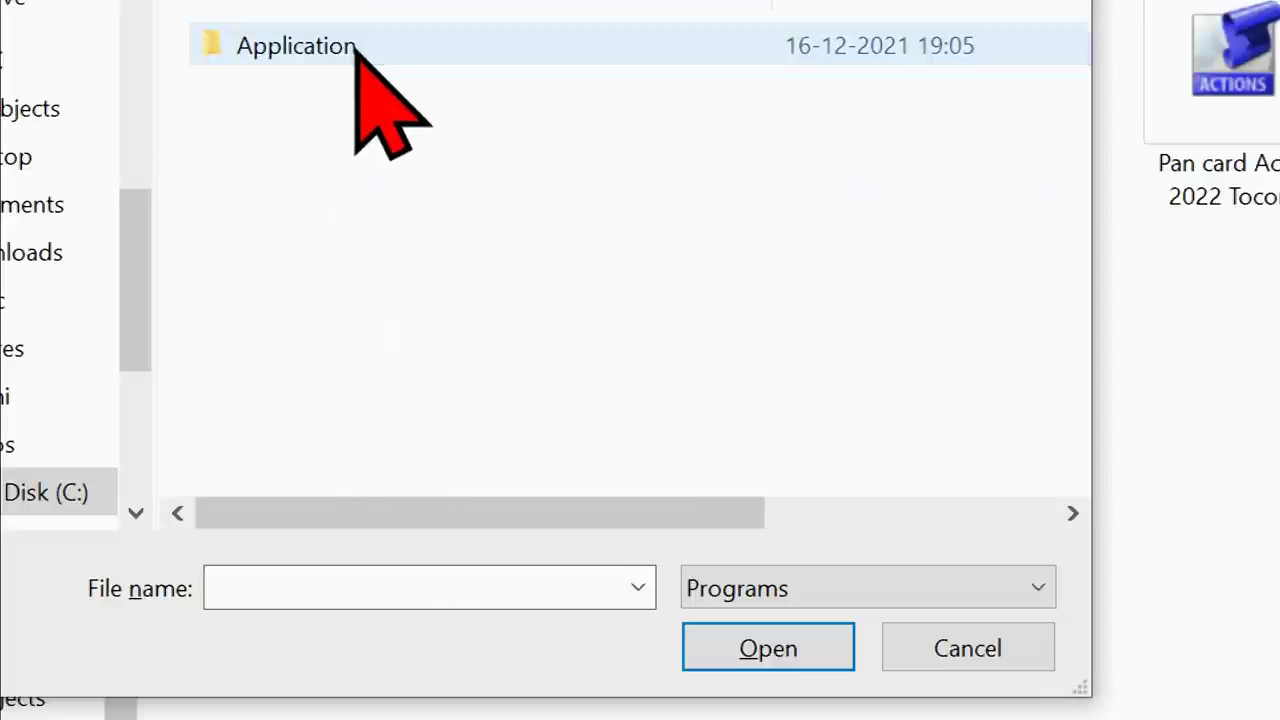
pyautogui.doubleClick(355, 47)
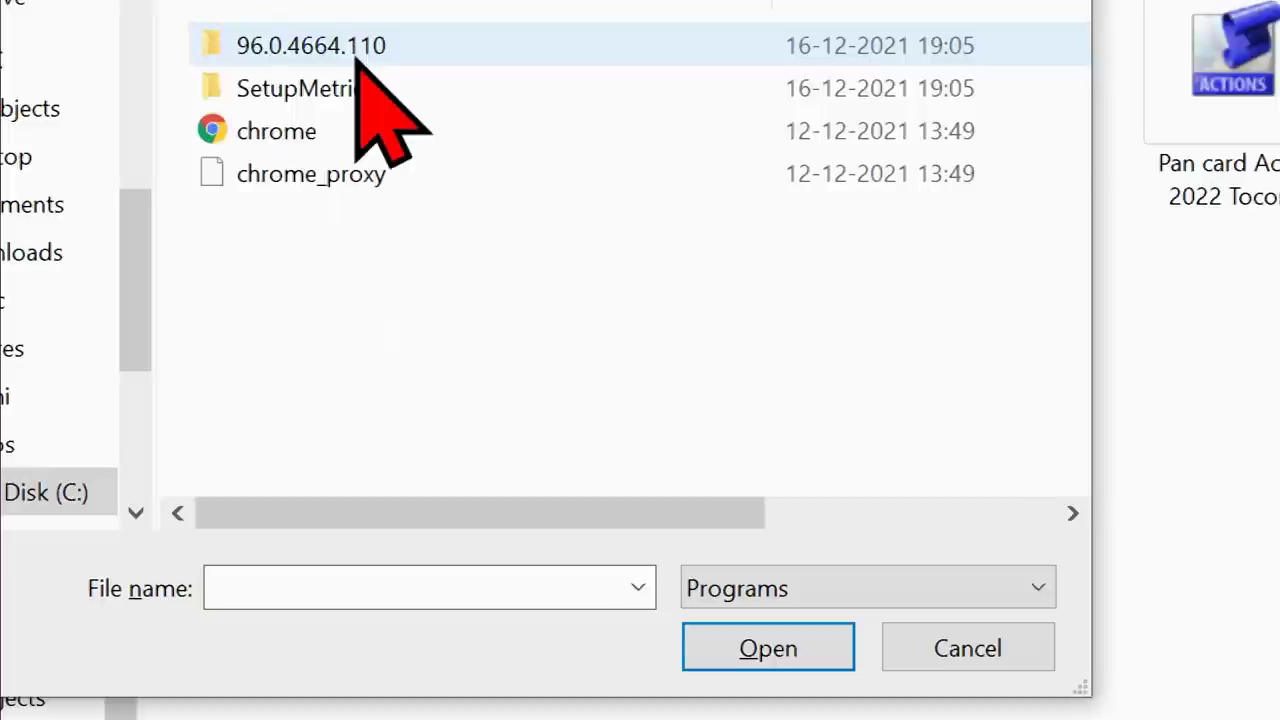
pyautogui.click(318, 140)
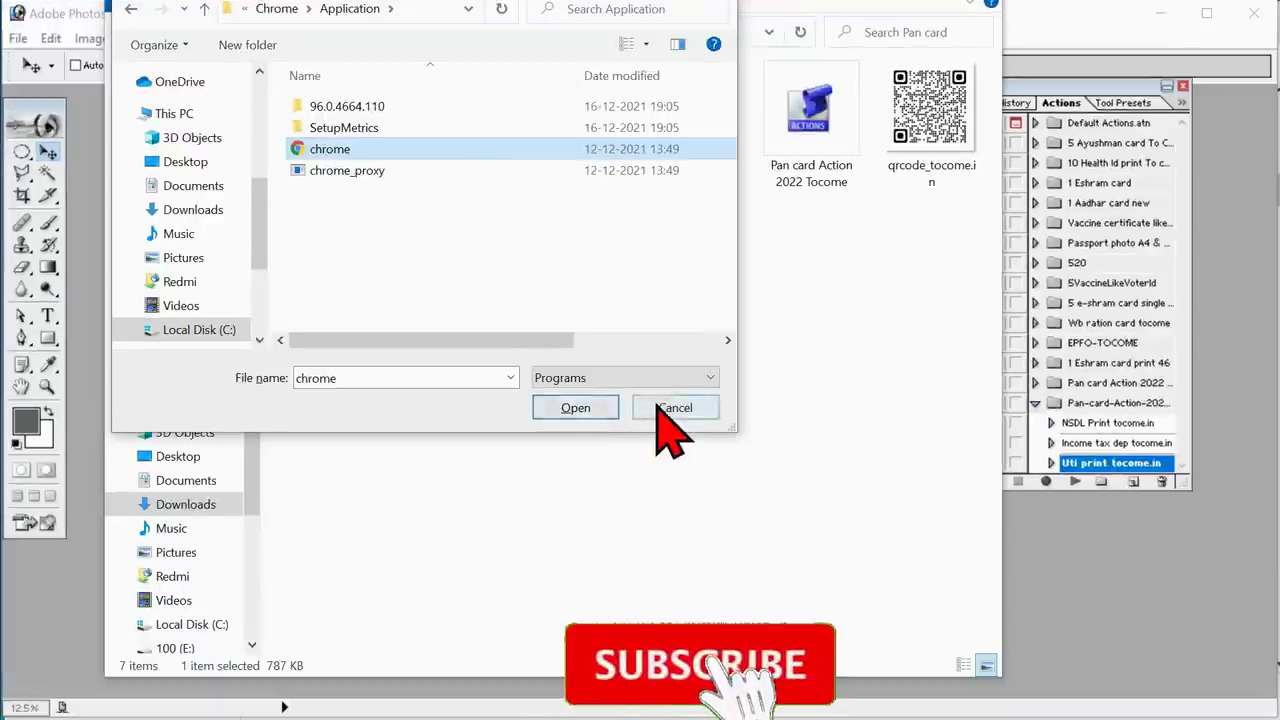
pyautogui.click(660, 408)
pyautogui.rightClick(567, 146)
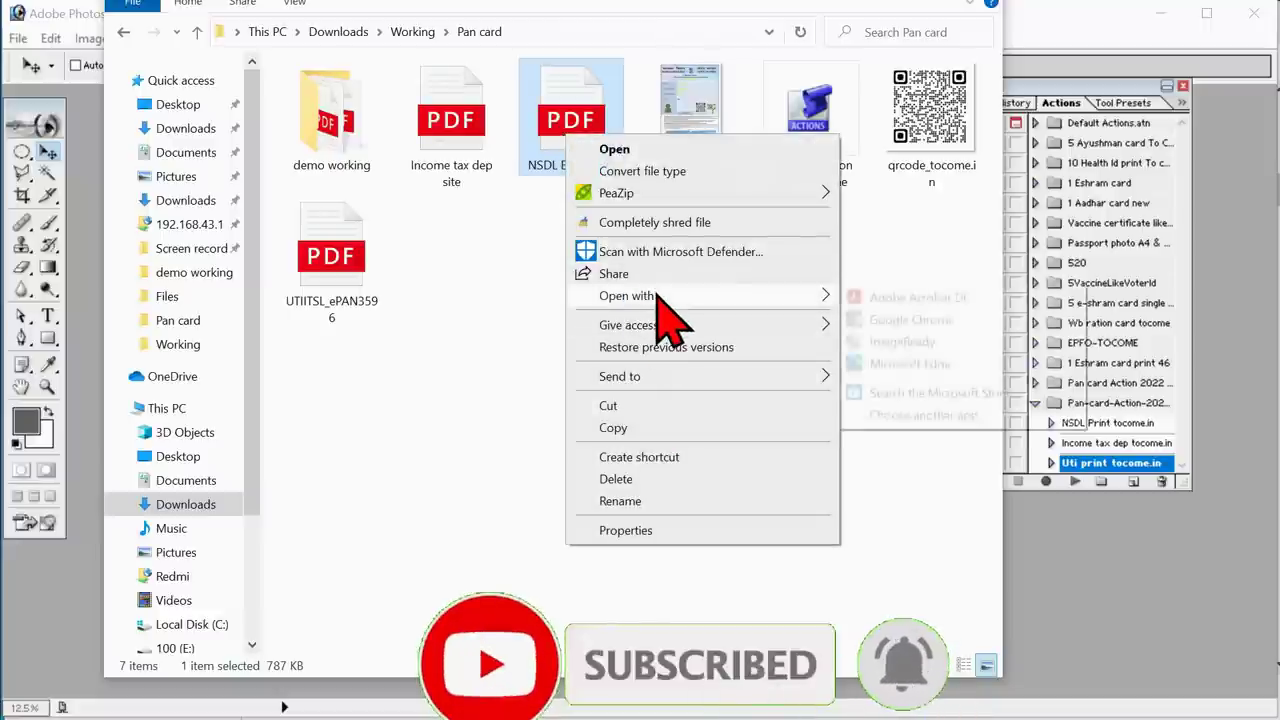
pyautogui.moveTo(437, 265)
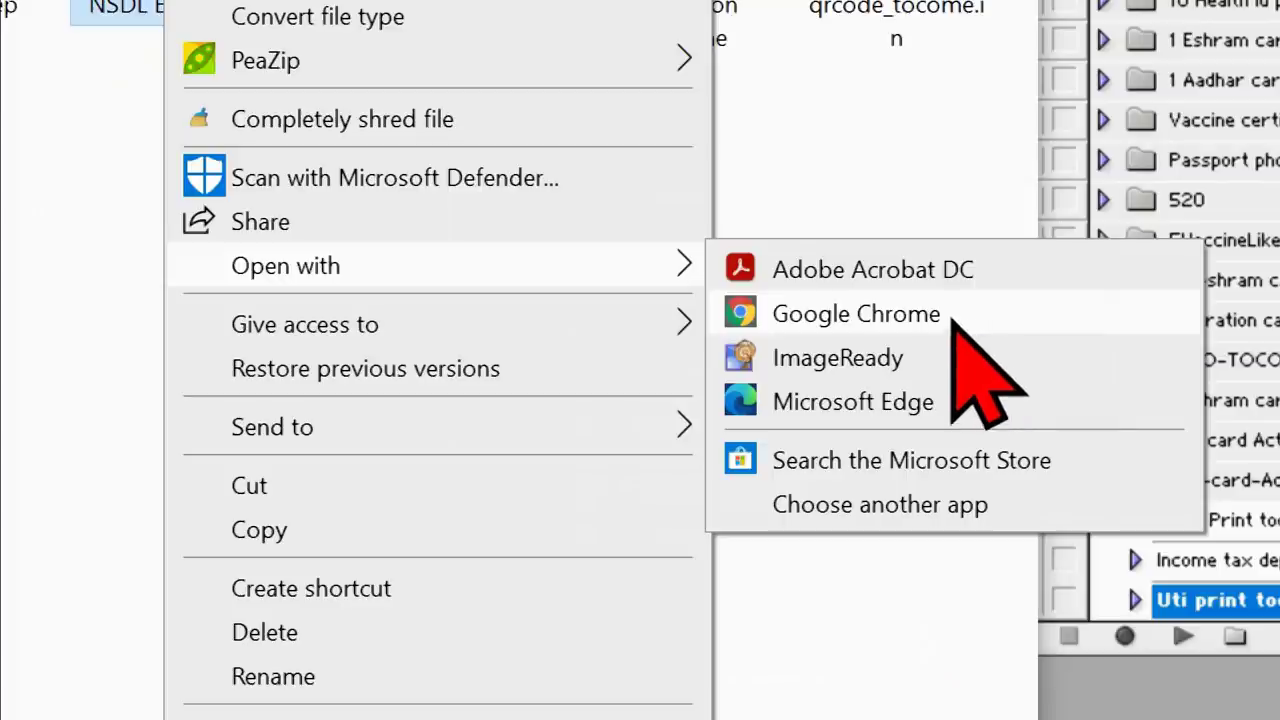
pyautogui.click(952, 318)
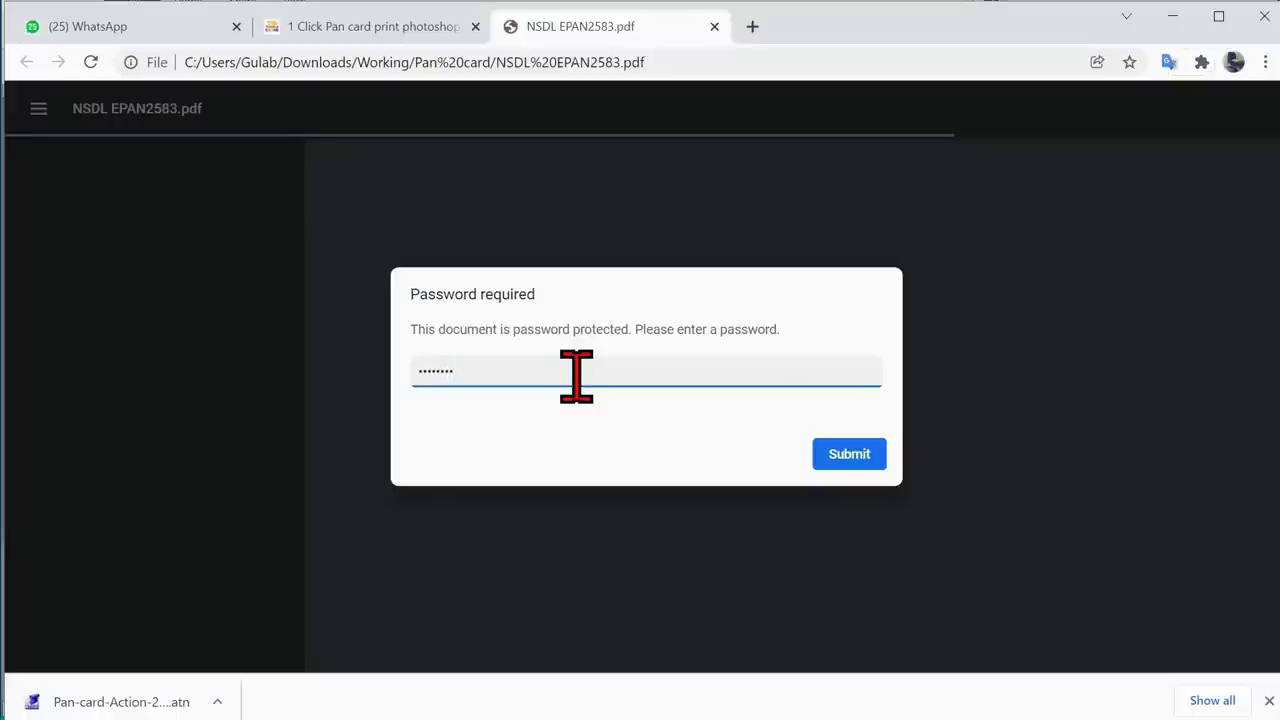
# - Unlock the NSDL PDF with its password, scroll through the PAN card pages, and open Print
pyautogui.click(866, 458)
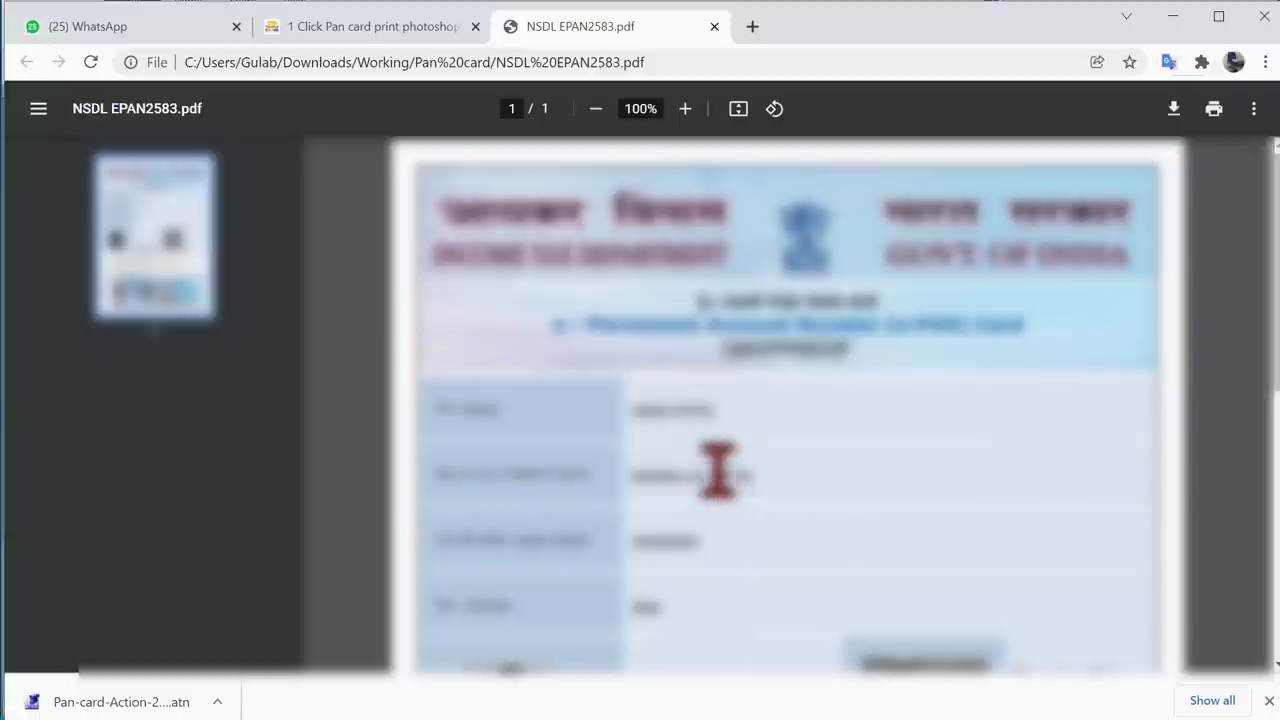
pyautogui.scroll(-2, 729, 529)
pyautogui.scroll(-3, 729, 529)
pyautogui.scroll(-1, 727, 527)
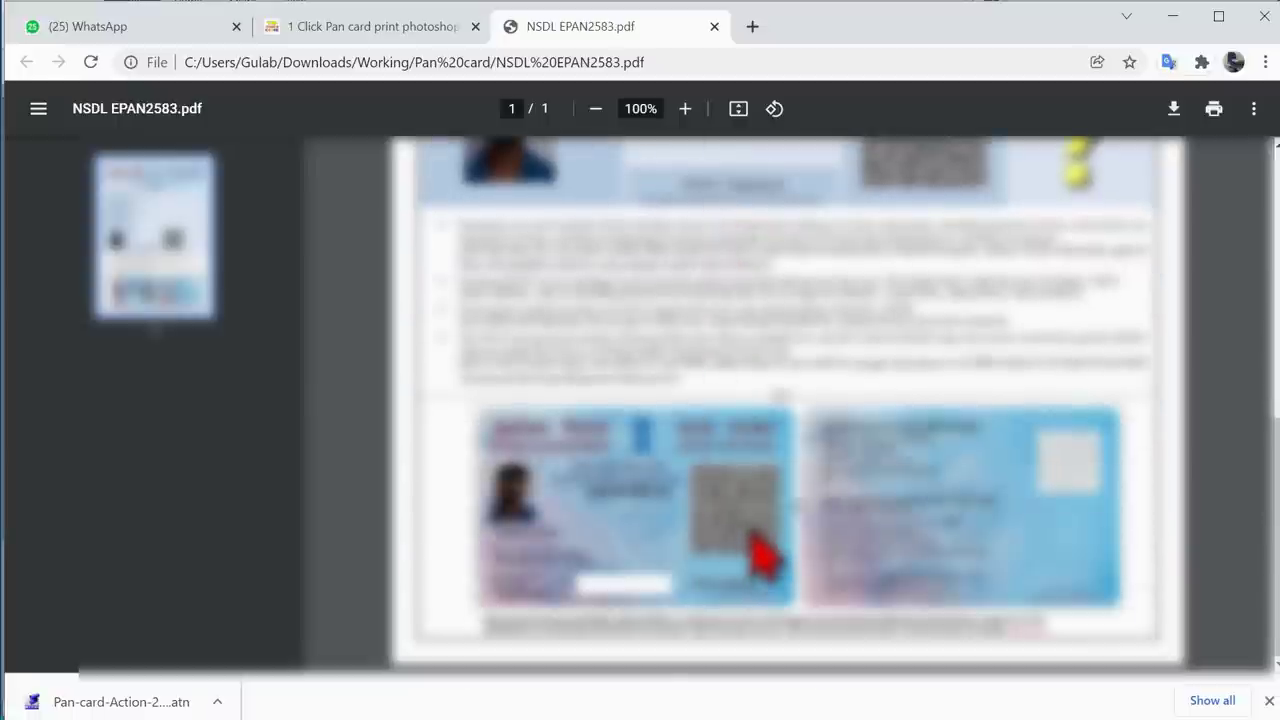
pyautogui.scroll(3, 768, 560)
pyautogui.scroll(3, 768, 560)
pyautogui.hotkey('ctrl', 'p')
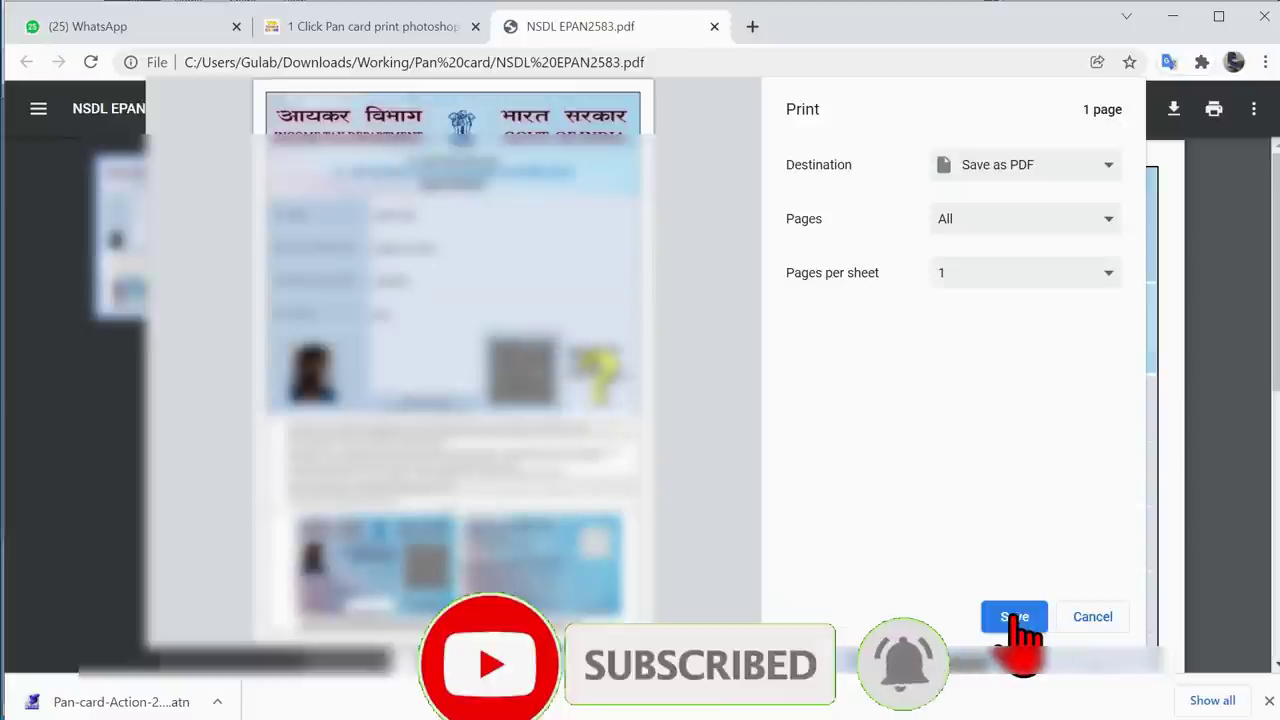
# - Keep the print destination as Save as PDF and start saving the document
pyautogui.click(1016, 617)
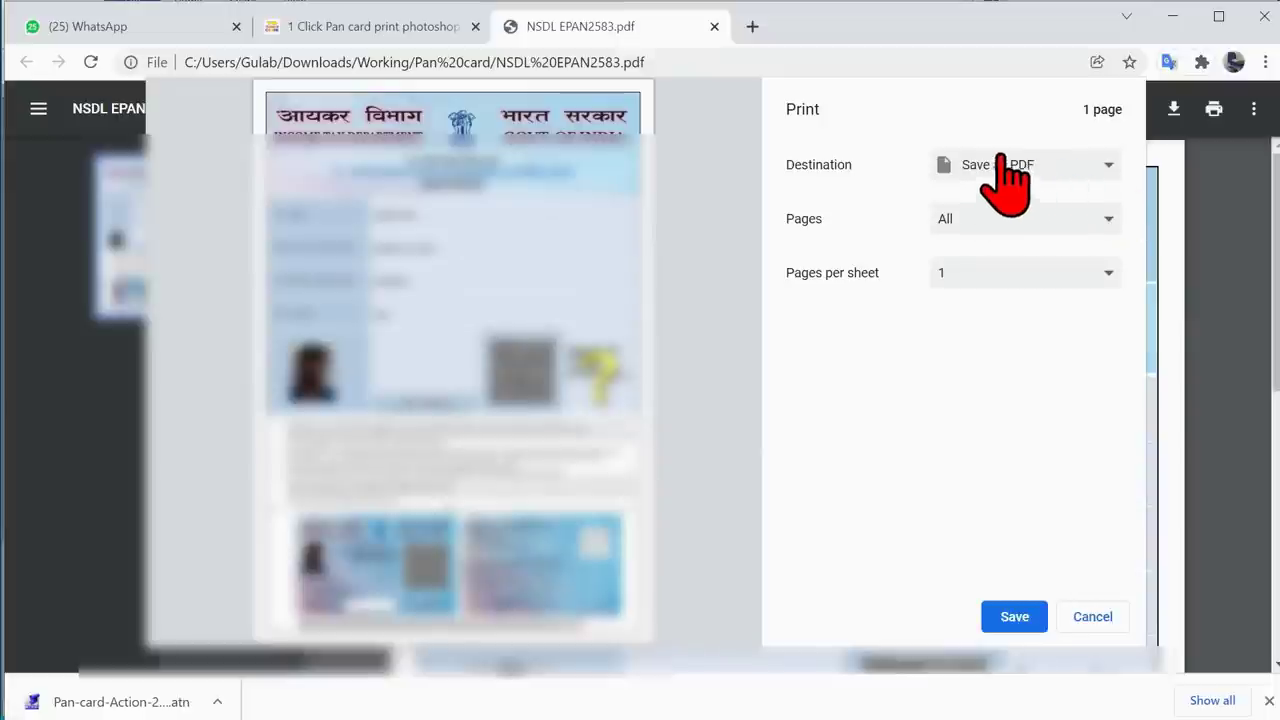
pyautogui.click(1016, 164)
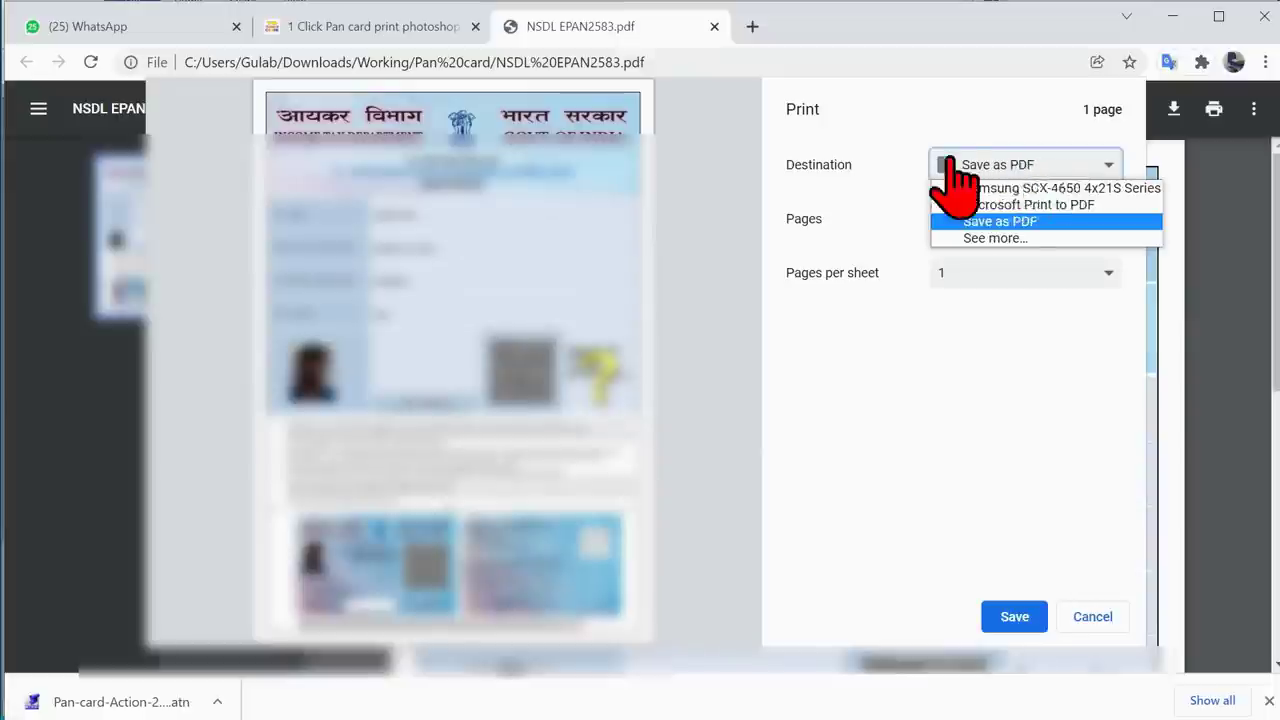
pyautogui.click(1020, 225)
pyautogui.click(1025, 168)
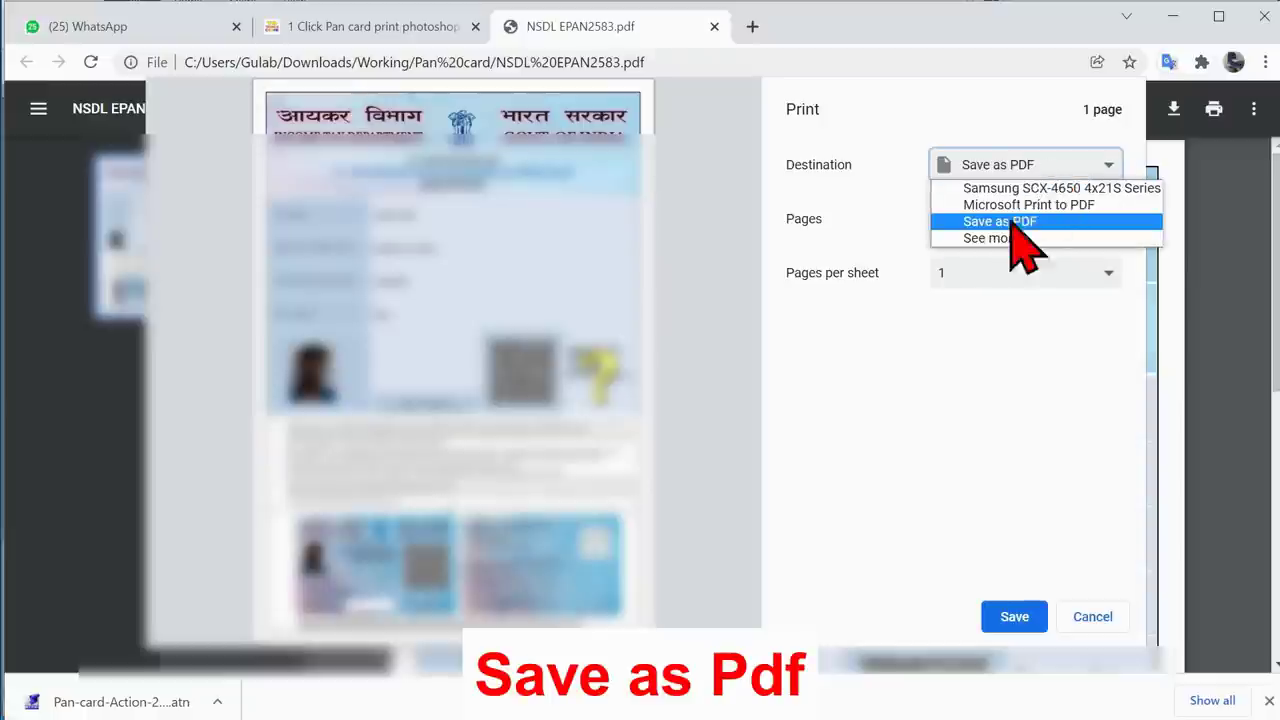
pyautogui.click(990, 221)
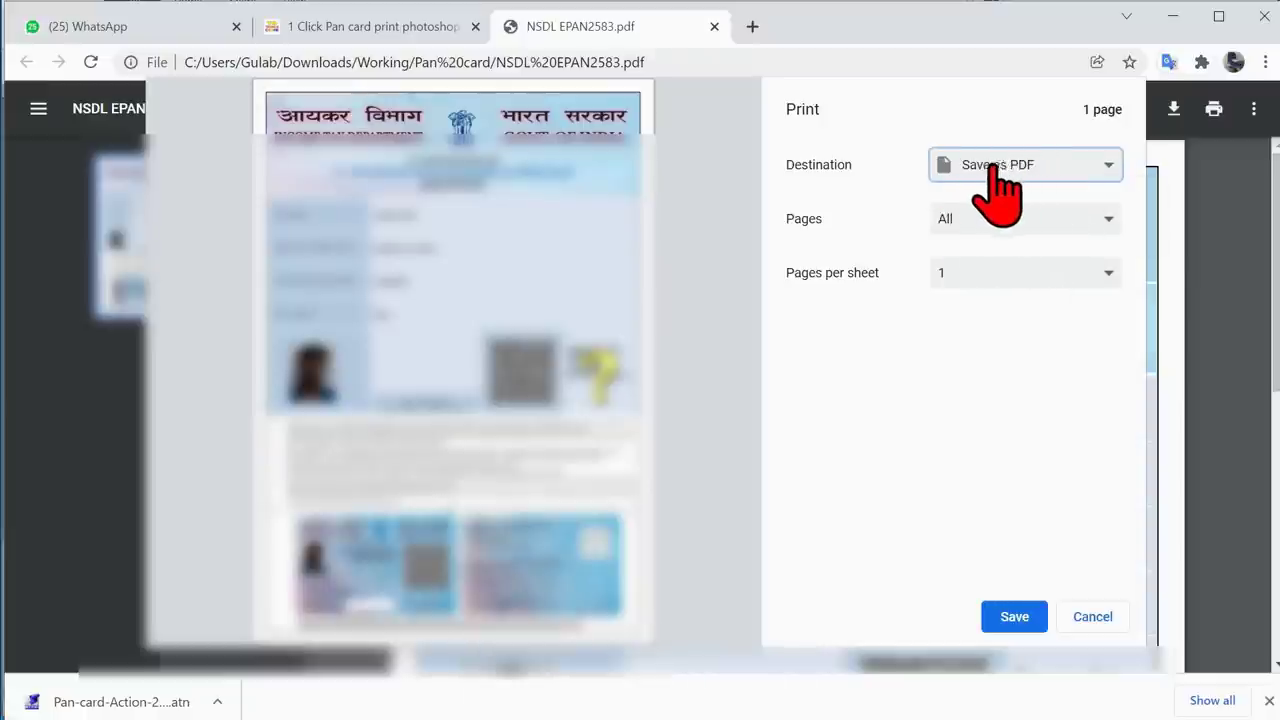
pyautogui.click(1013, 617)
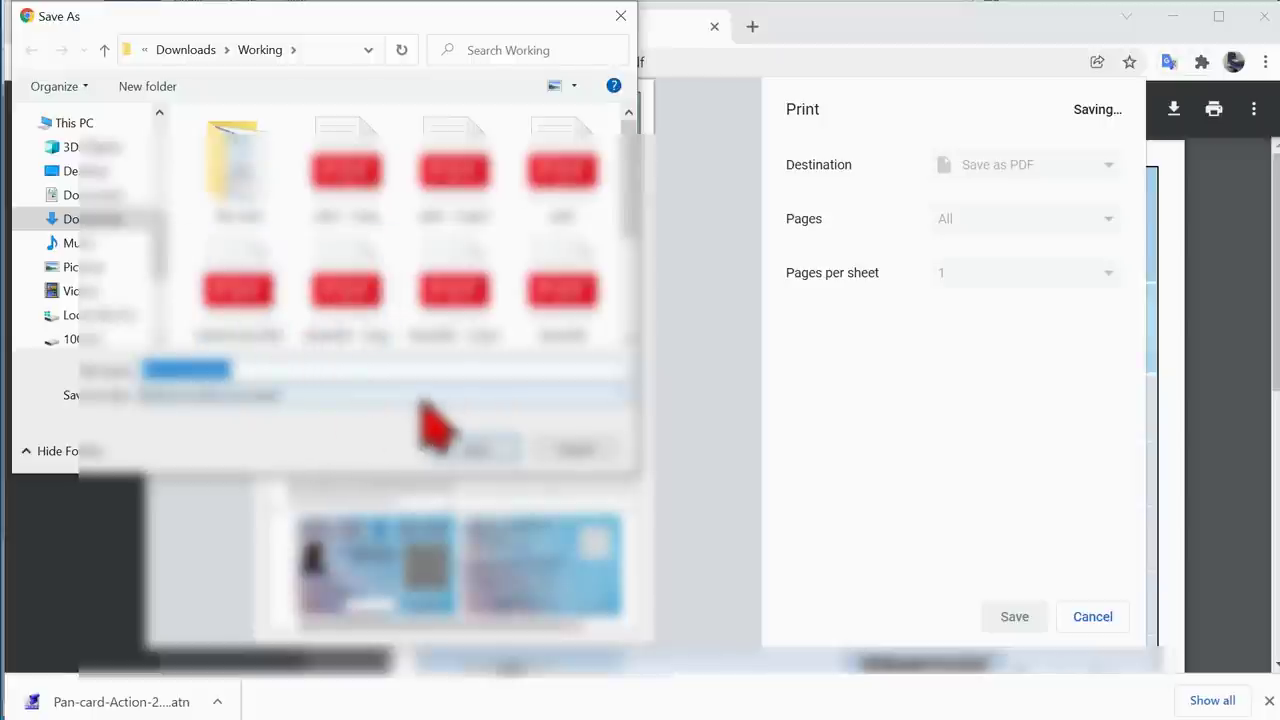
# - Try saving into the Pan card folder, decline replacing the existing file, and cancel printing
pyautogui.doubleClick(252, 214)
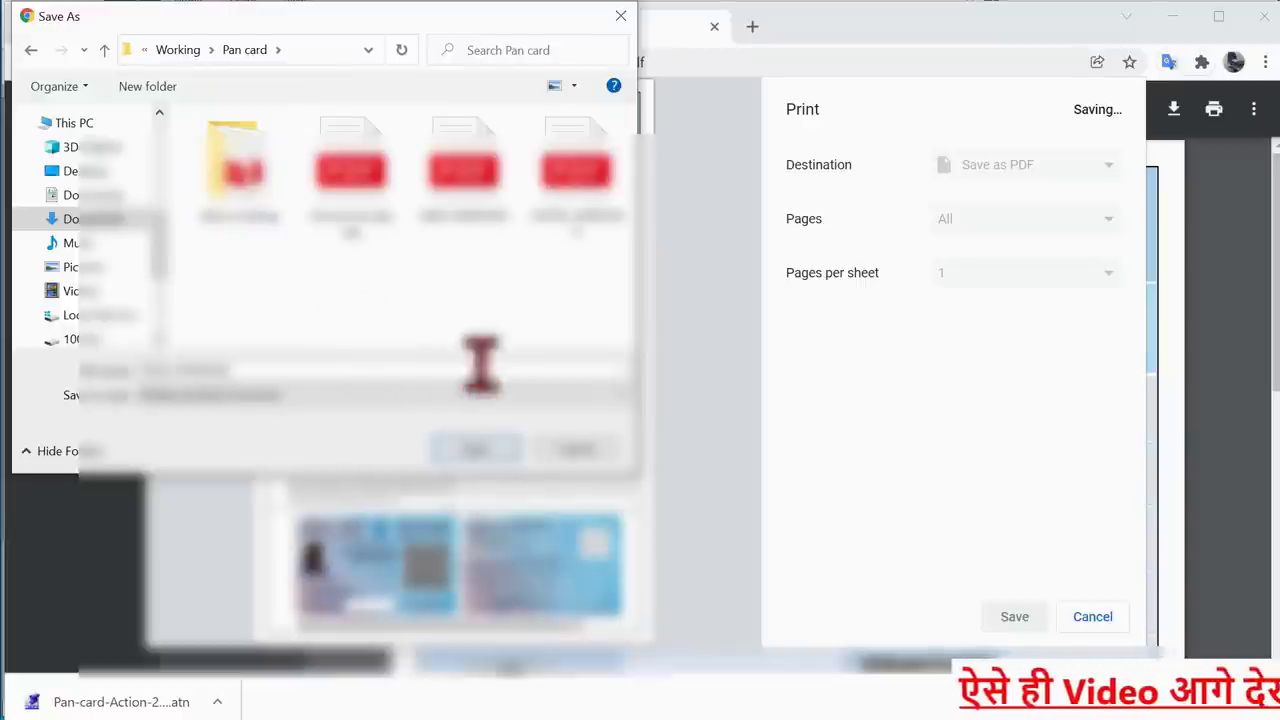
pyautogui.click(495, 448)
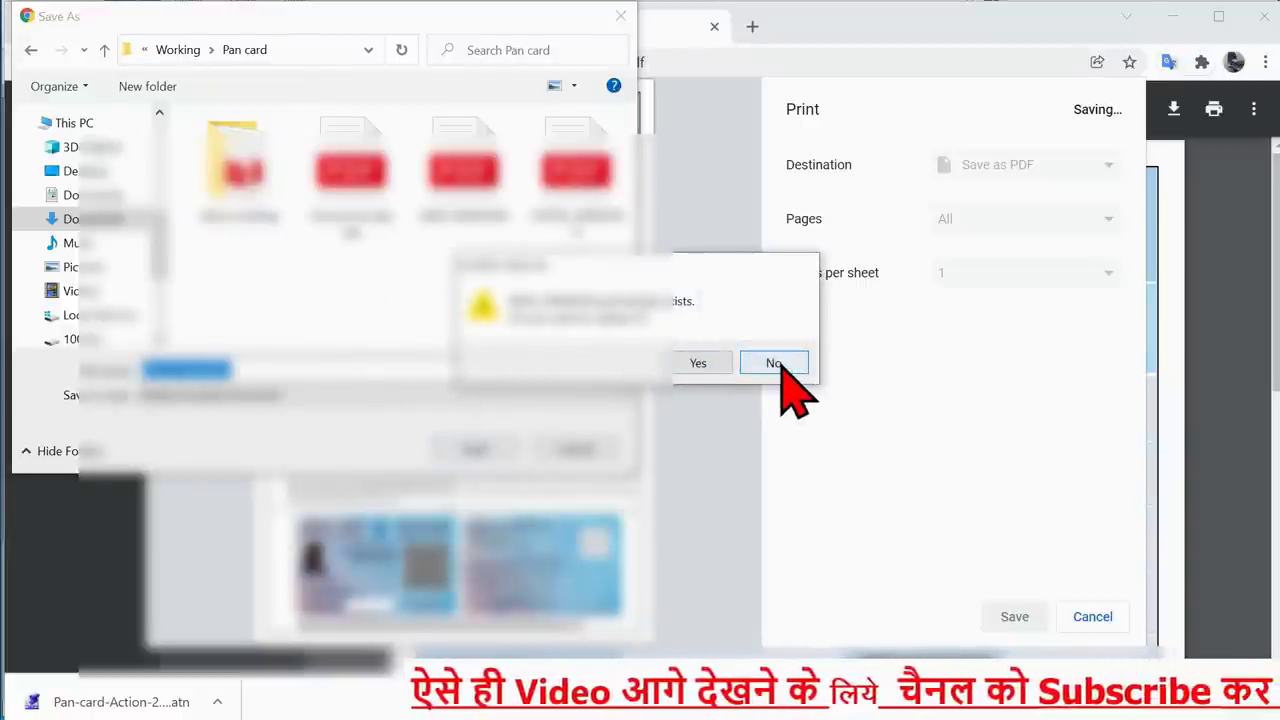
pyautogui.click(777, 365)
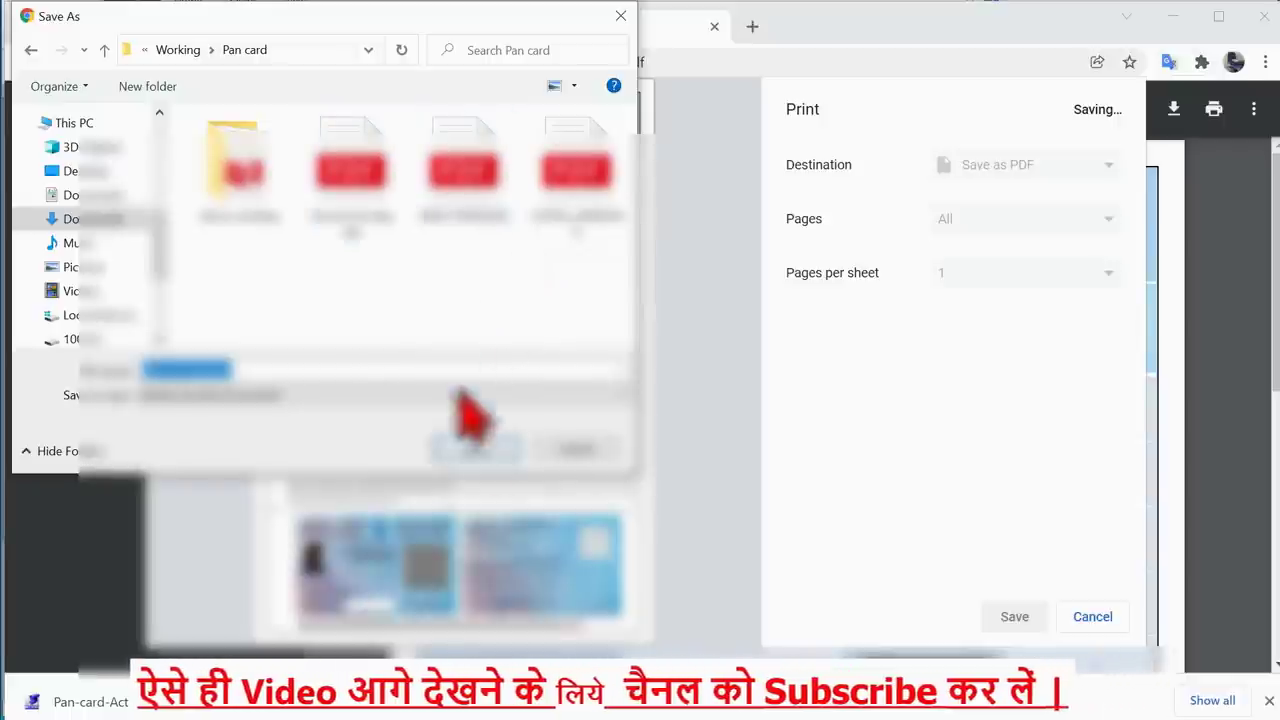
pyautogui.click(600, 450)
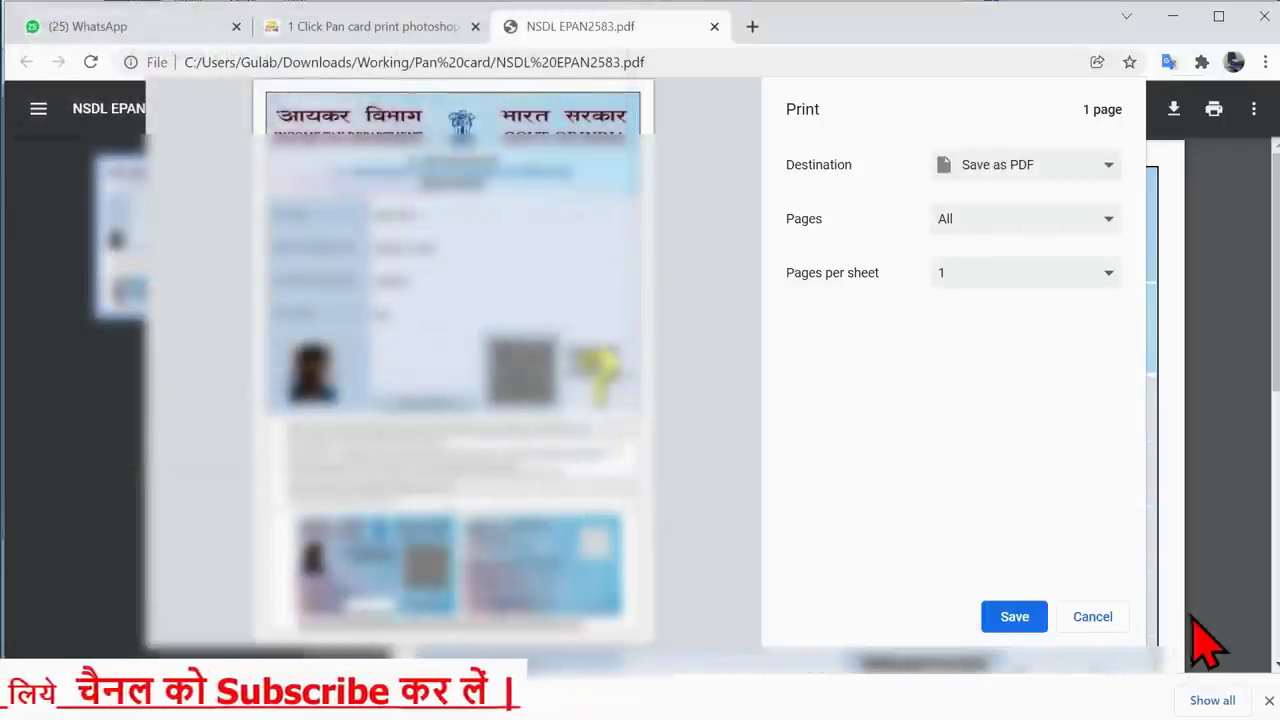
pyautogui.click(1105, 616)
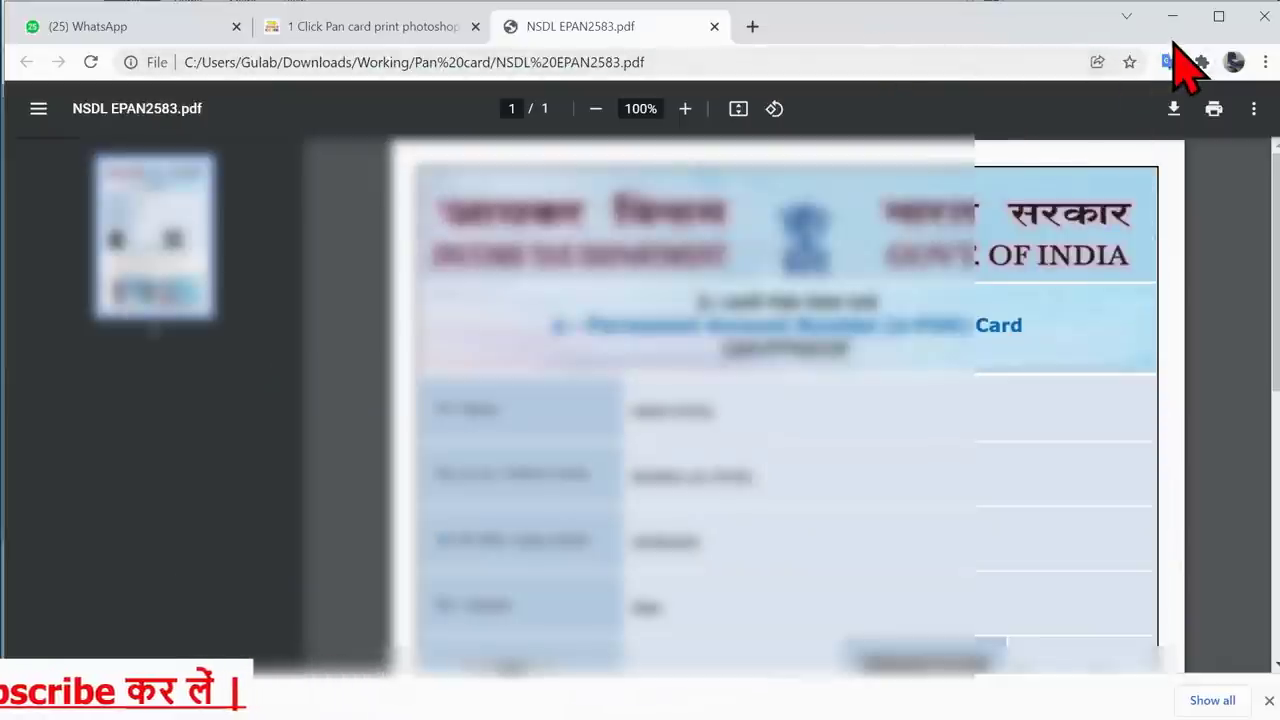
# - Try opening NSDL EPAN2583 in Photoshop and dismiss the damaged-file error
pyautogui.click(1172, 16)
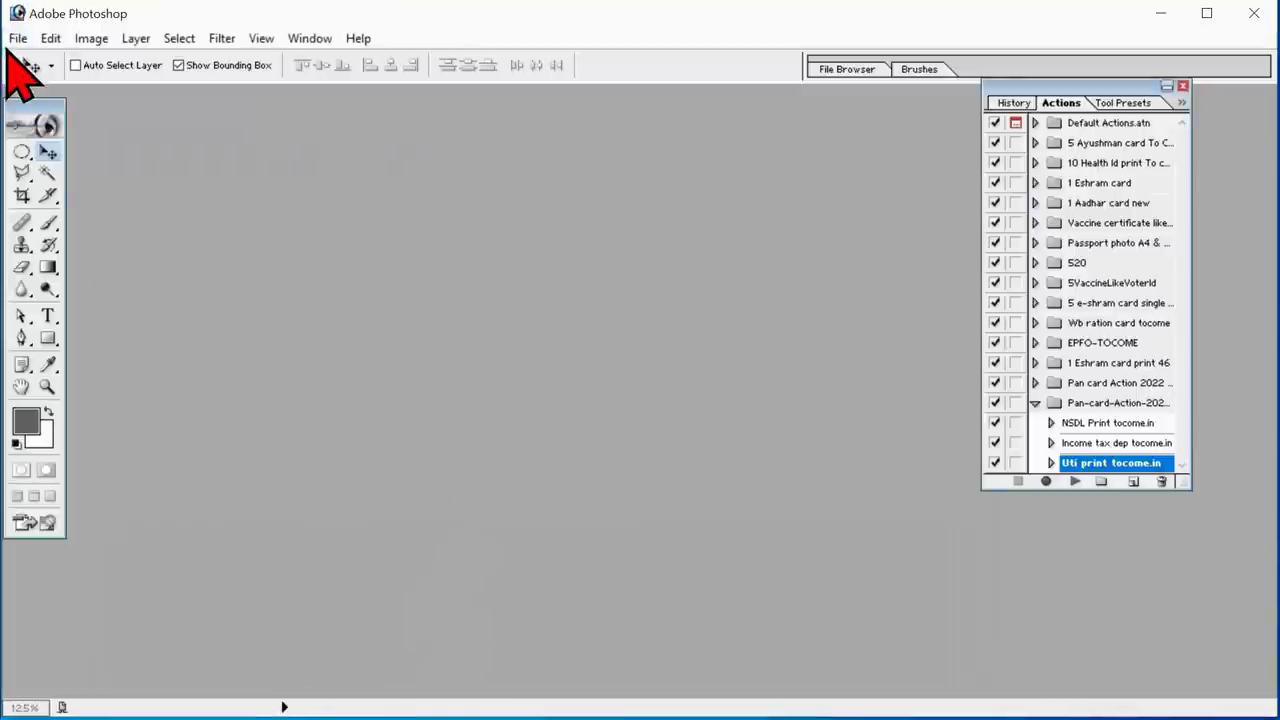
pyautogui.click(18, 38)
pyautogui.click(78, 84)
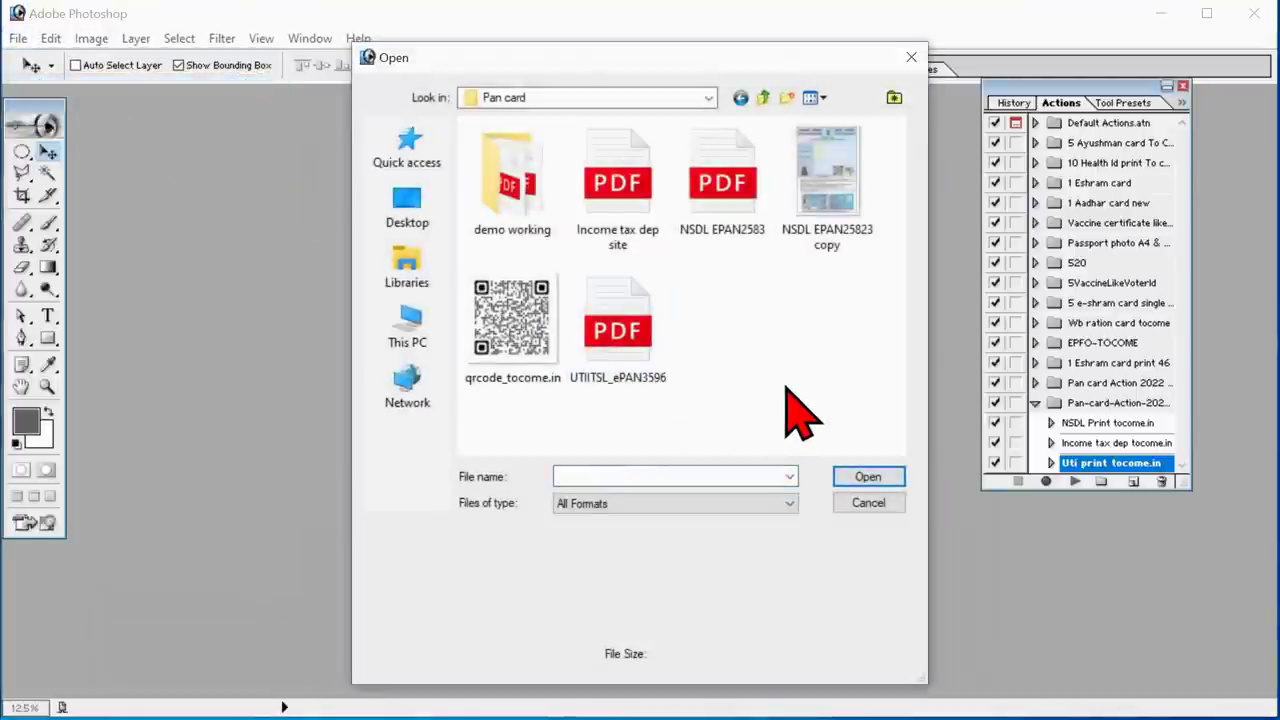
pyautogui.click(755, 234)
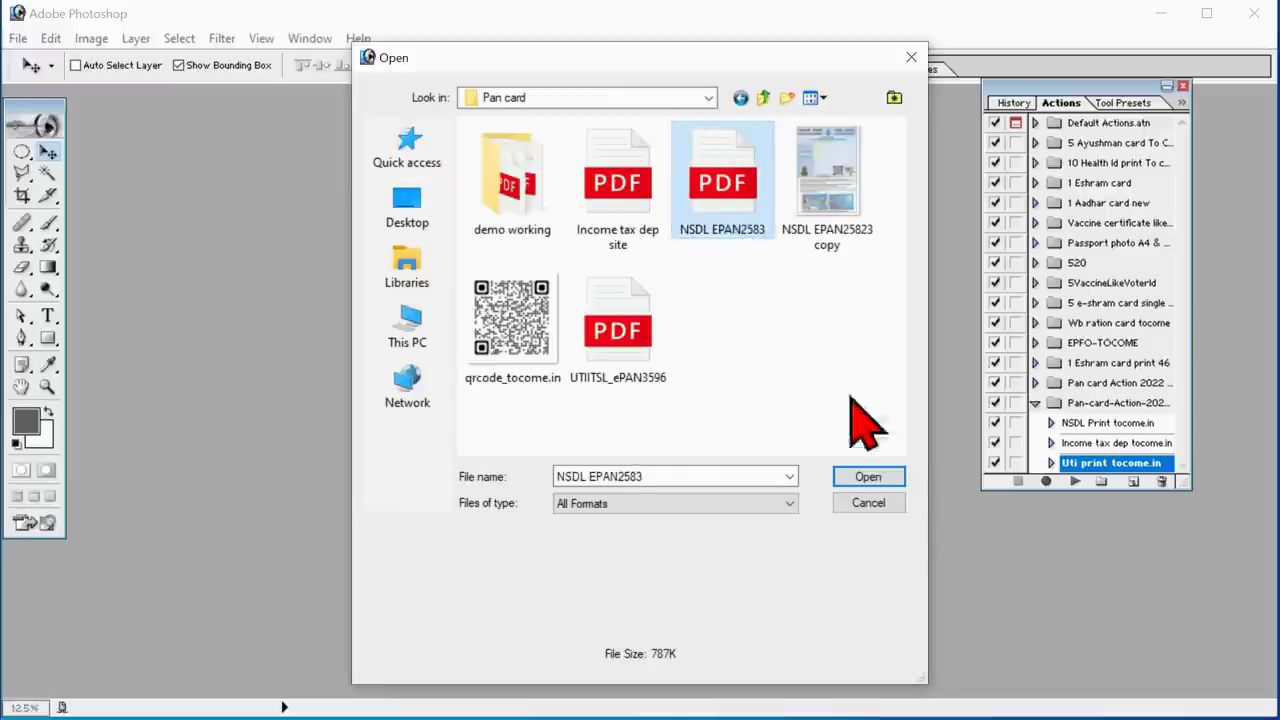
pyautogui.click(876, 477)
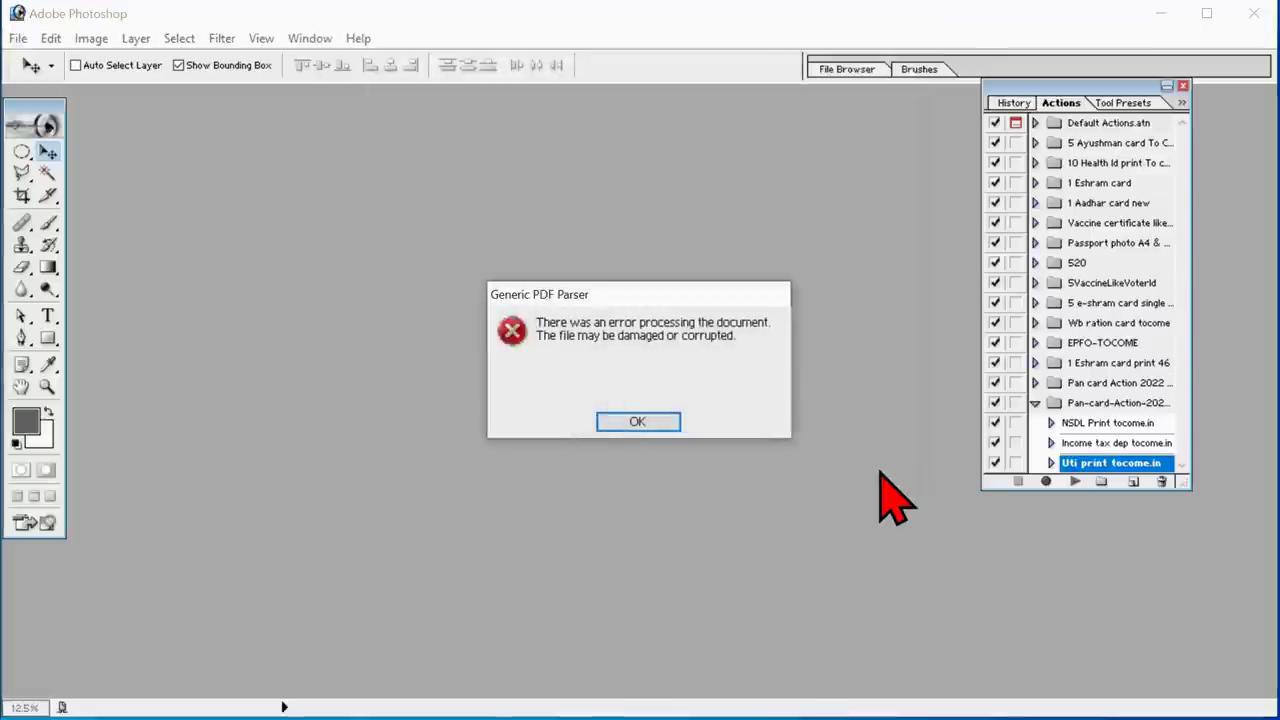
pyautogui.click(652, 424)
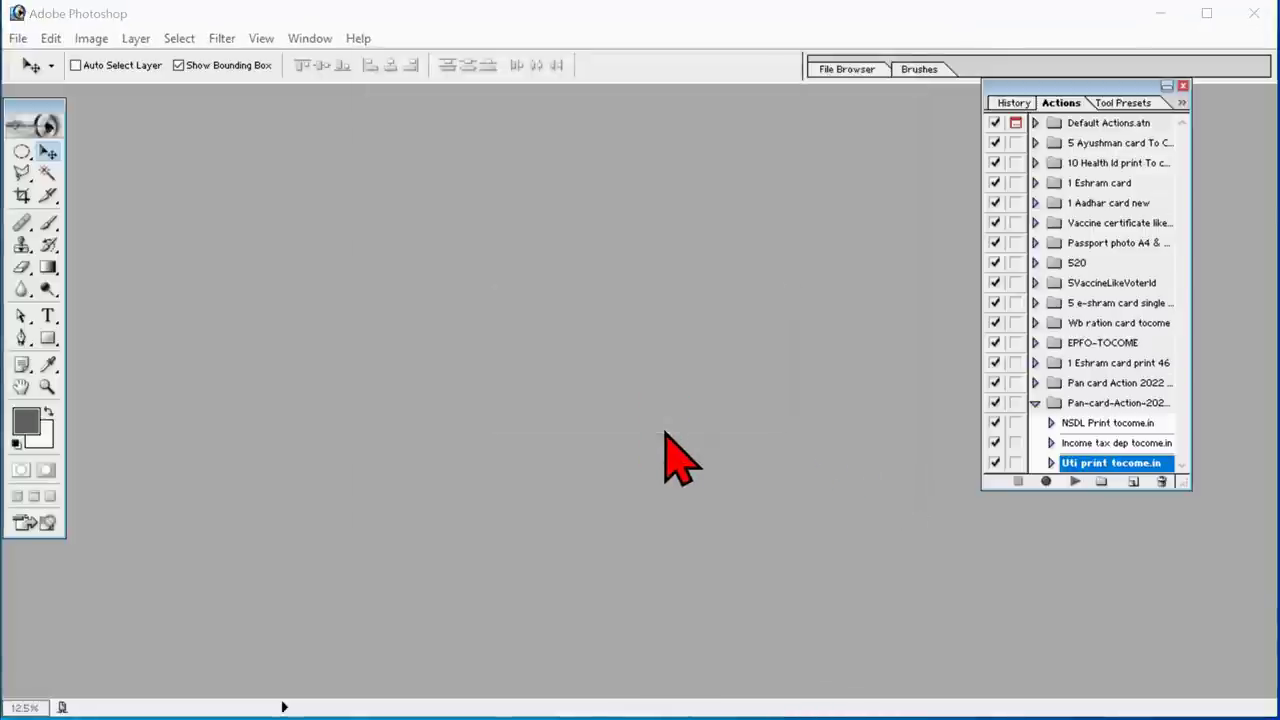
# - Open NSDL EPAN25083 instead and set the rasterize resolution to 300 pixels/inch
pyautogui.hotkey('ctrl', 'o')
pyautogui.doubleClick(530, 180)
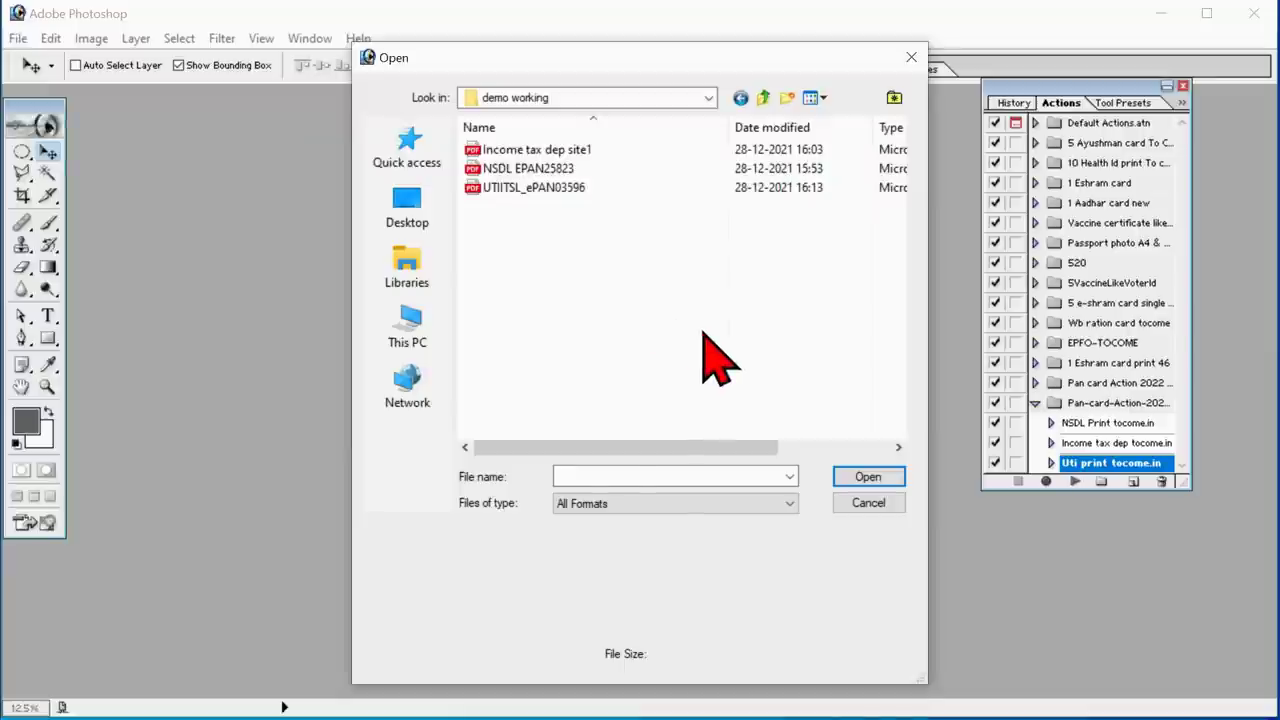
pyautogui.click(875, 478)
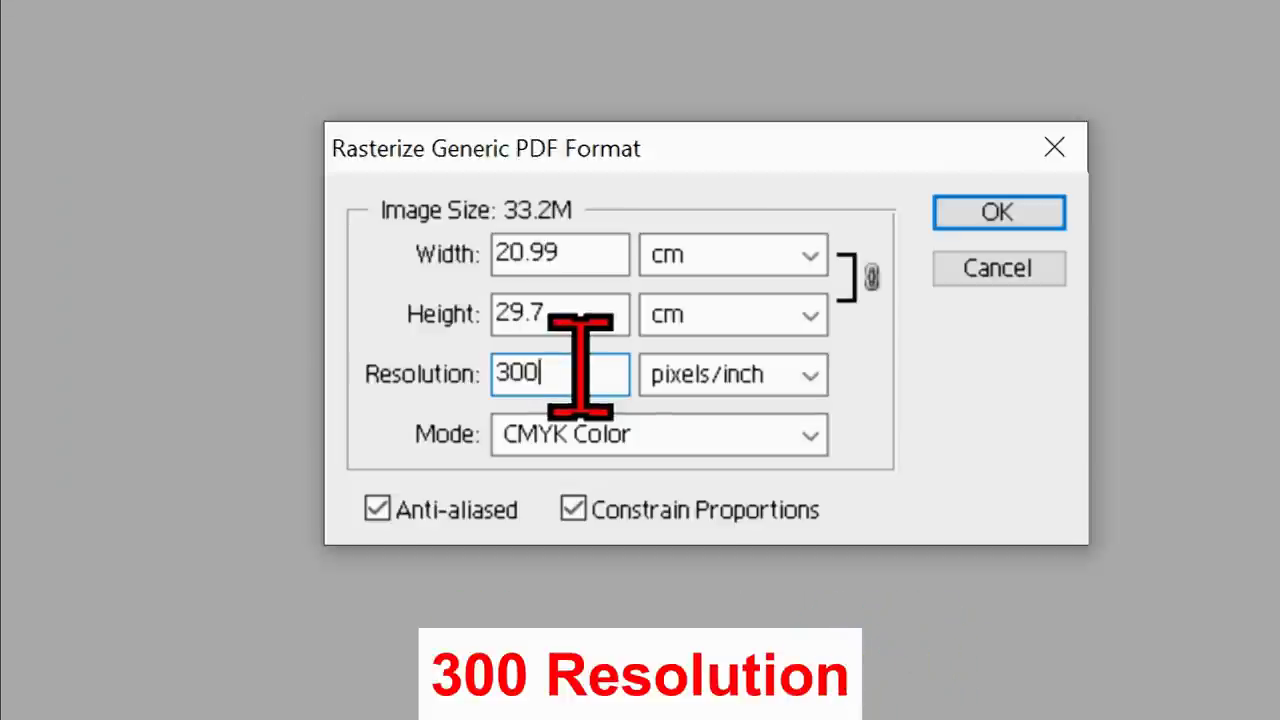
pyautogui.moveTo(580, 372); pyautogui.dragTo(503, 372)
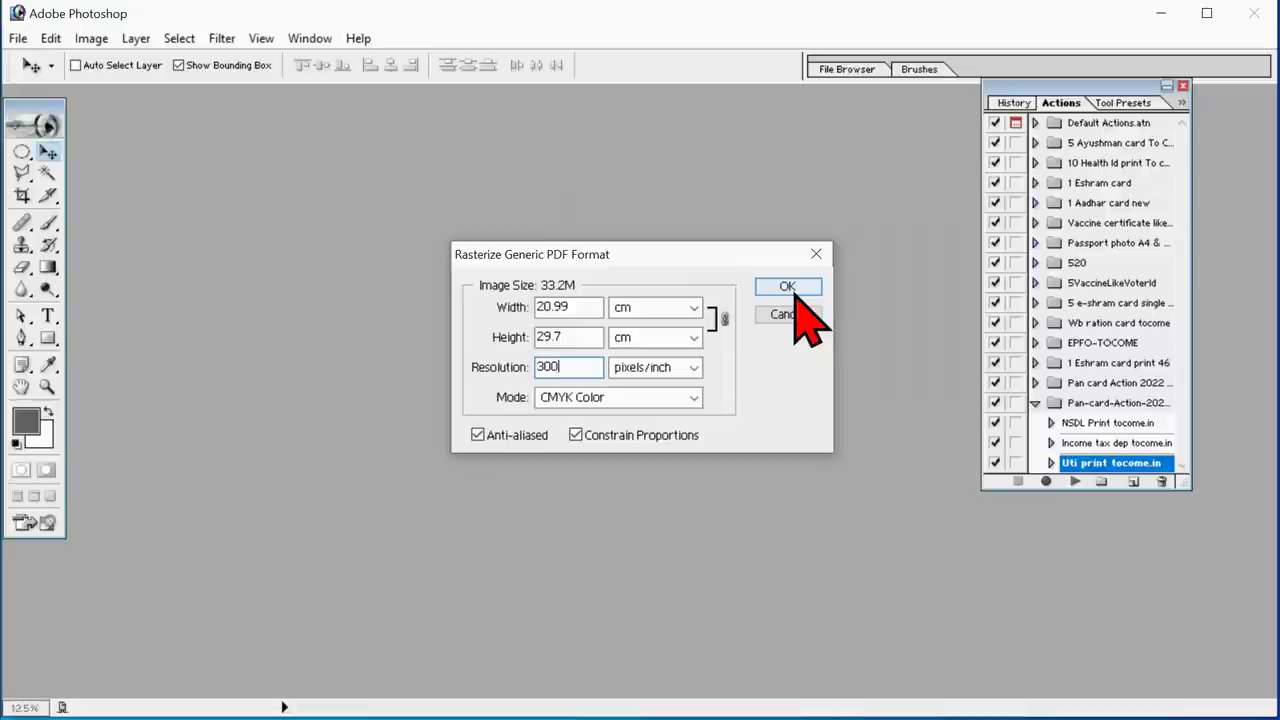
# - Cancel rasterizing, then open NSDL EPAN25823 from the demo working folder in a maximized window
pyautogui.click(806, 313)
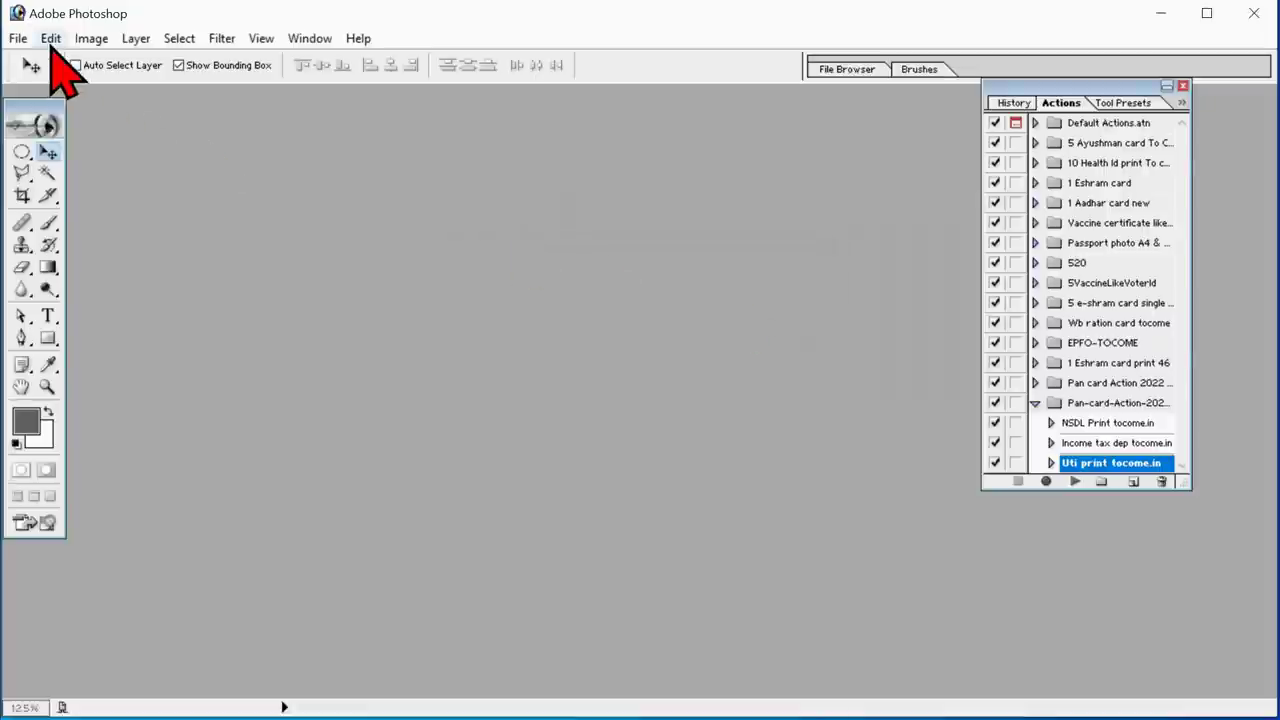
pyautogui.click(18, 40)
pyautogui.click(90, 84)
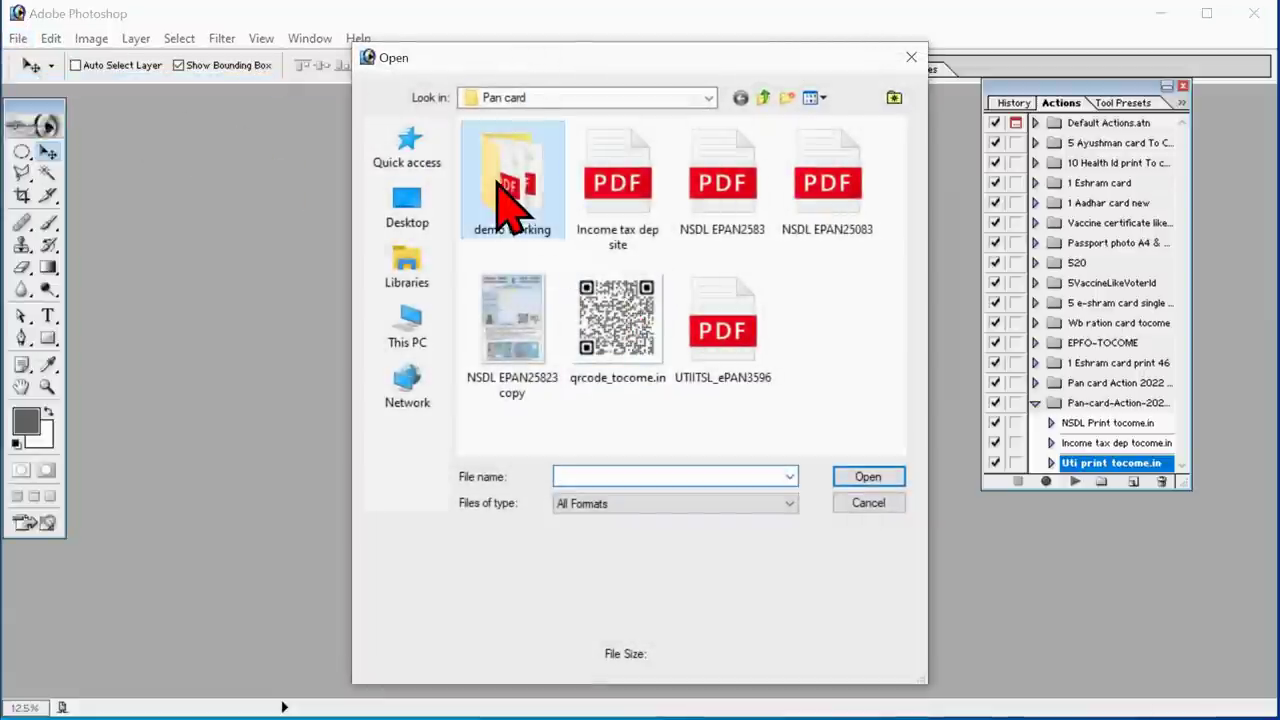
pyautogui.doubleClick(505, 200)
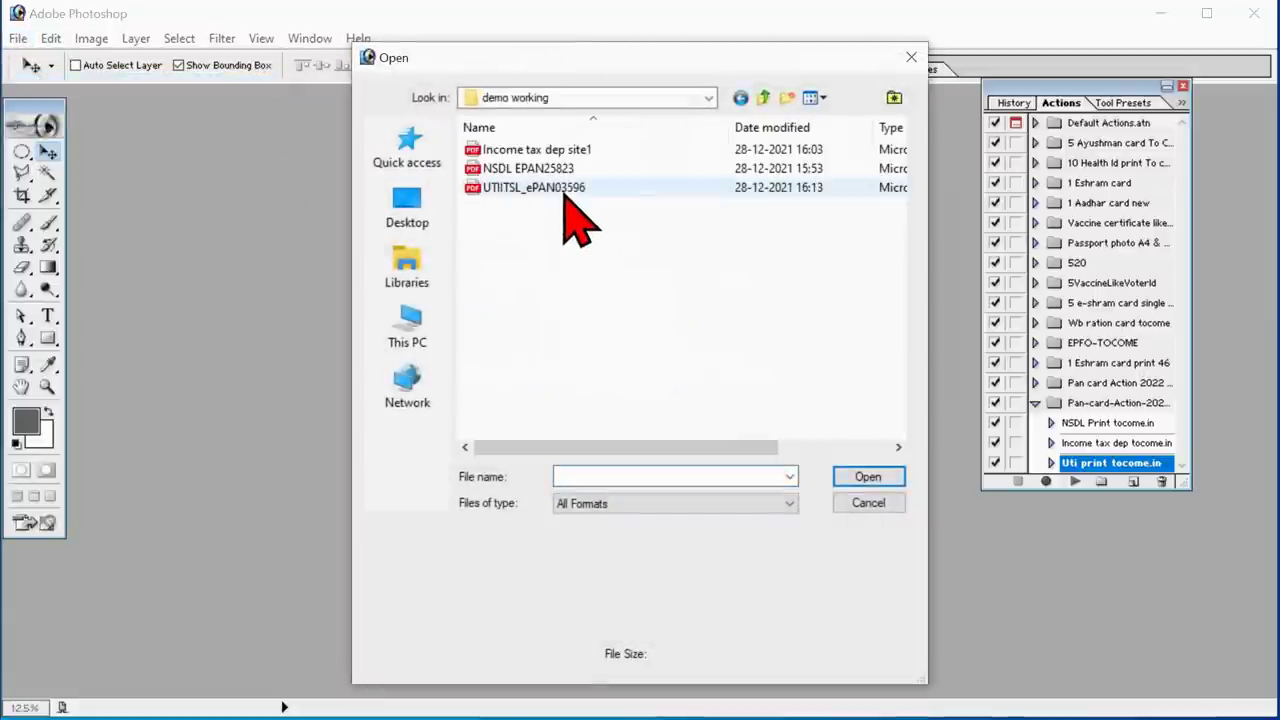
pyautogui.click(548, 170)
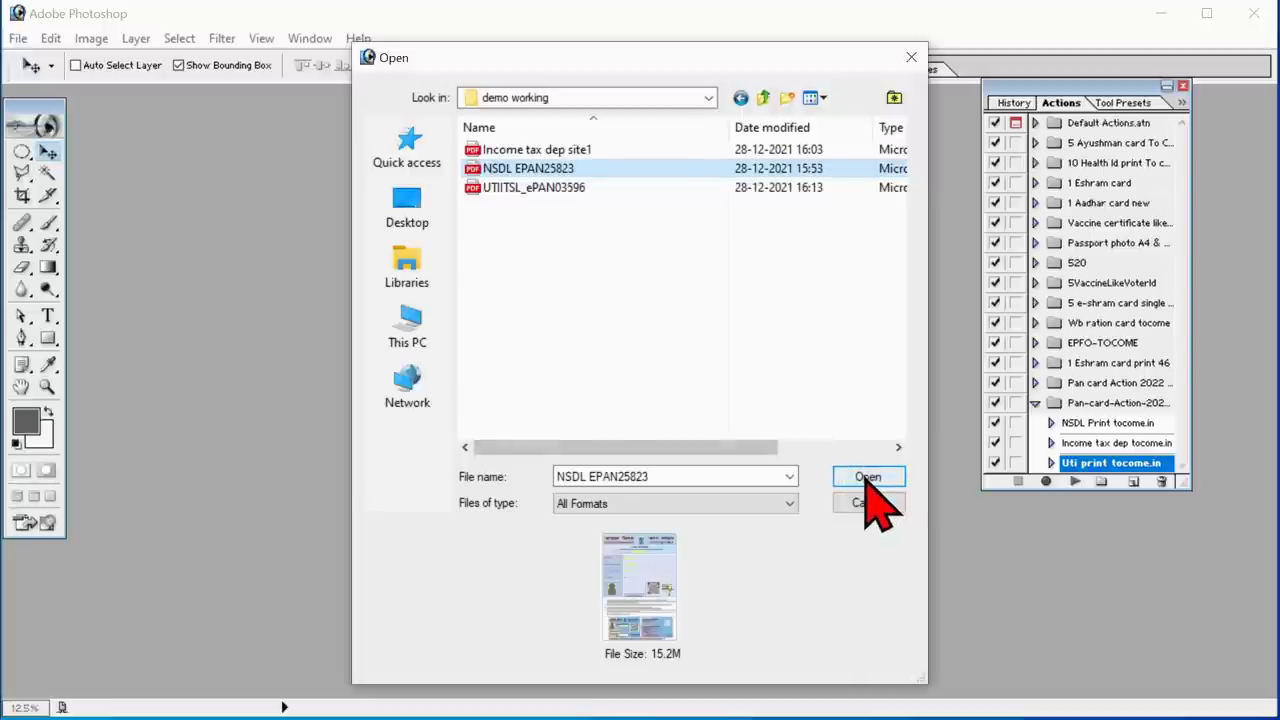
pyautogui.click(868, 478)
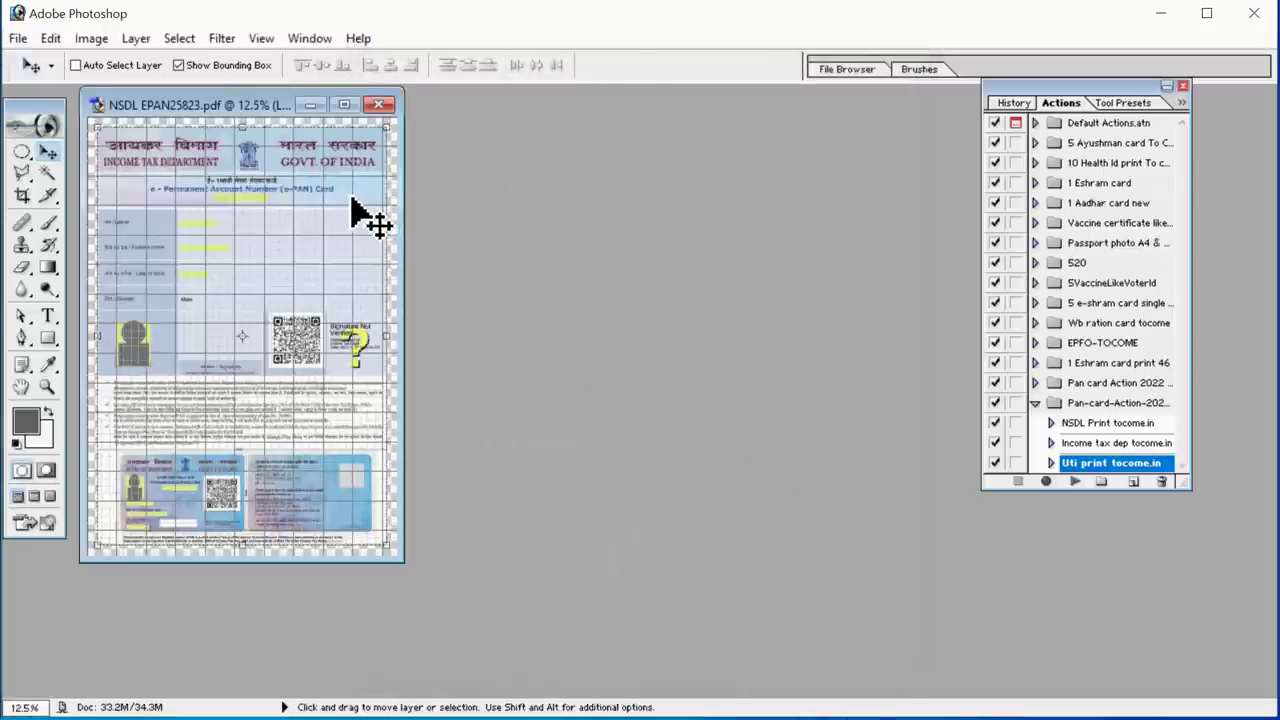
pyautogui.click(344, 105)
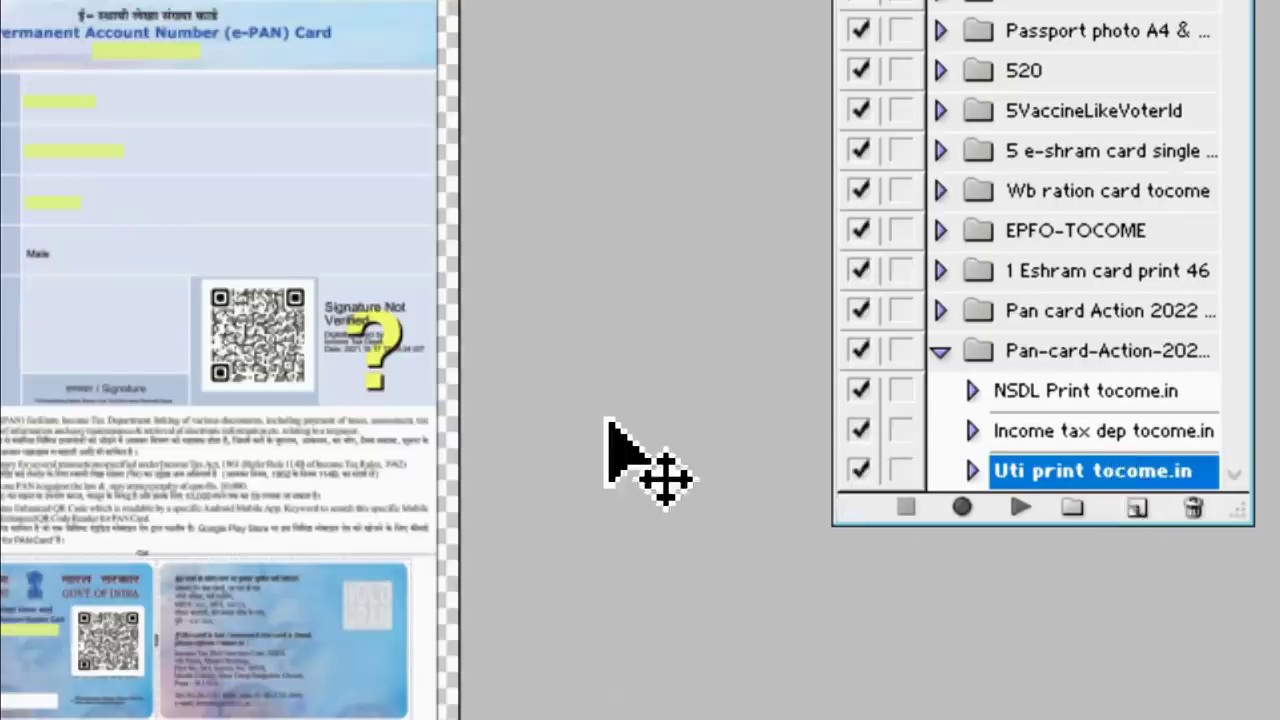
# - Play the NSDL Print tocome.in action and arrange the resulting Untitled-2 and Untitled-3 windows
pyautogui.click(1062, 390)
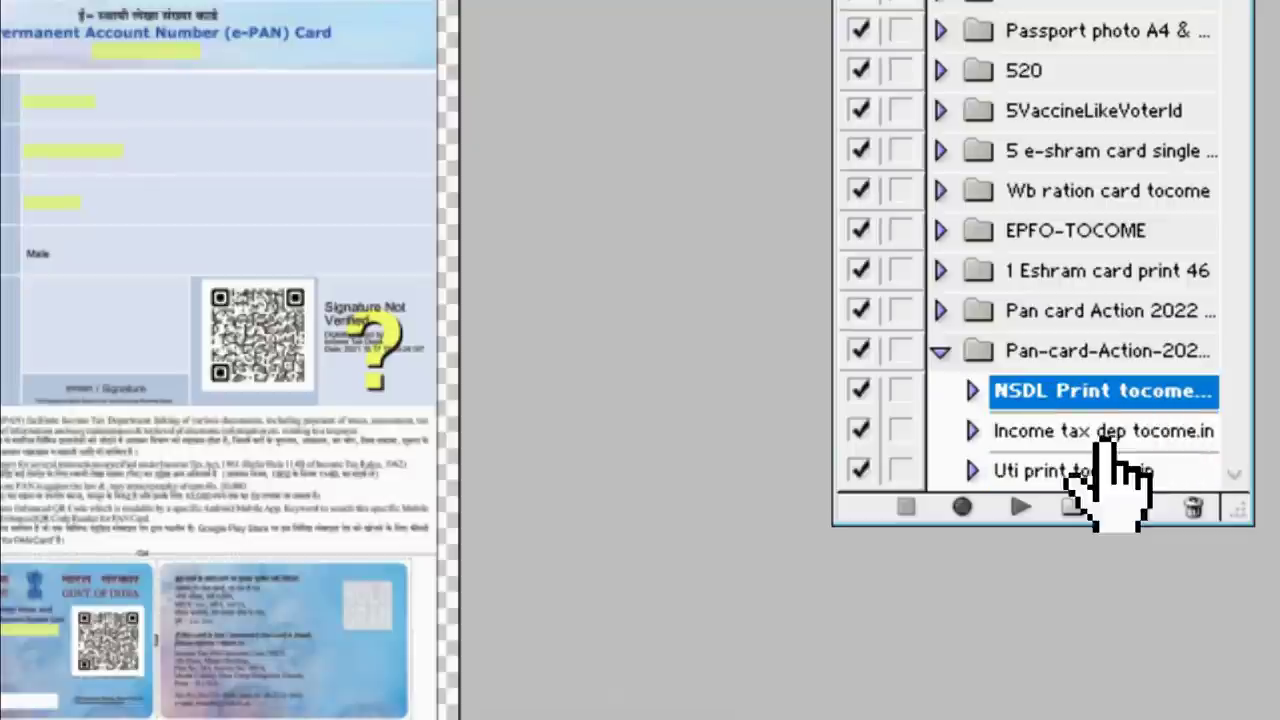
pyautogui.click(1016, 507)
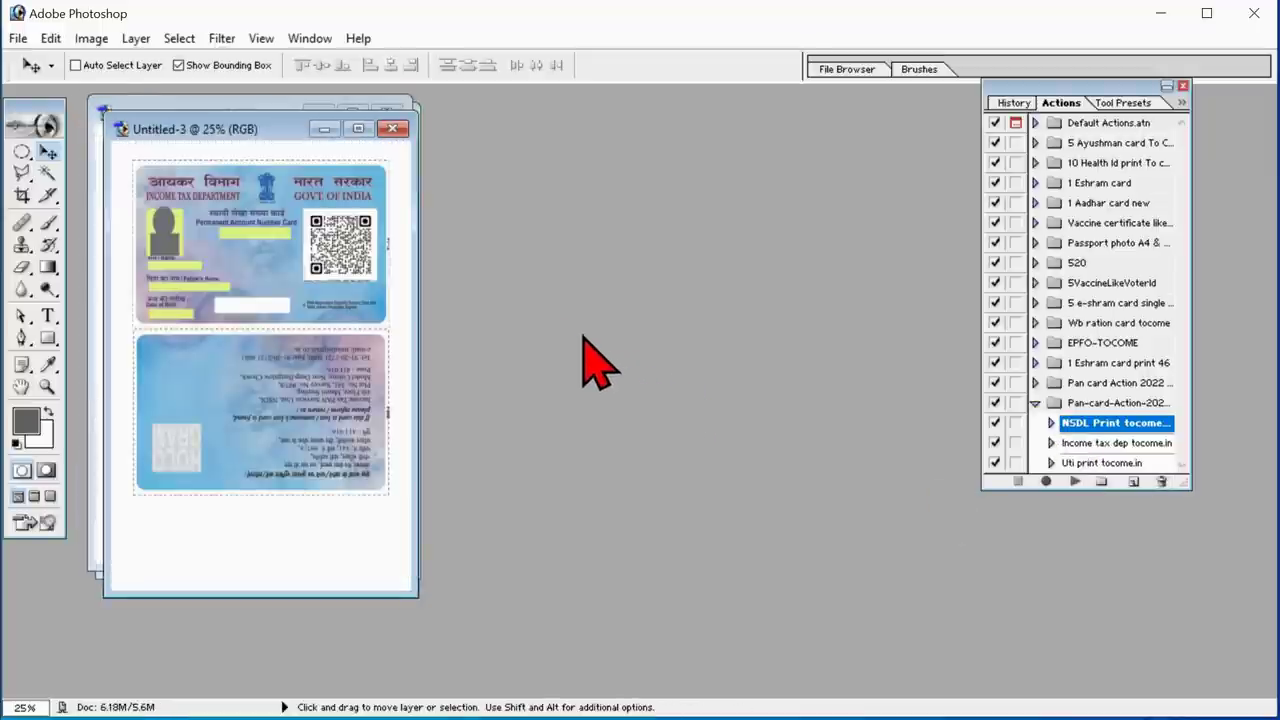
pyautogui.moveTo(331, 128); pyautogui.dragTo(758, 108)
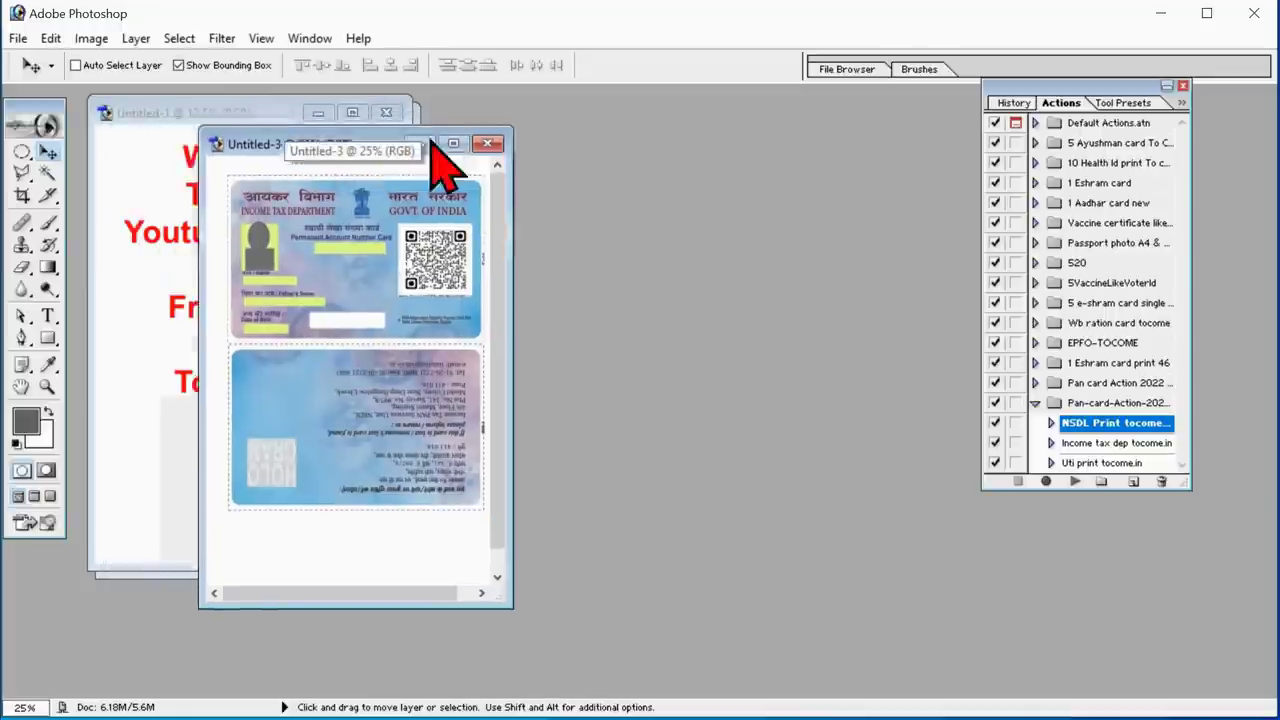
pyautogui.click(318, 113)
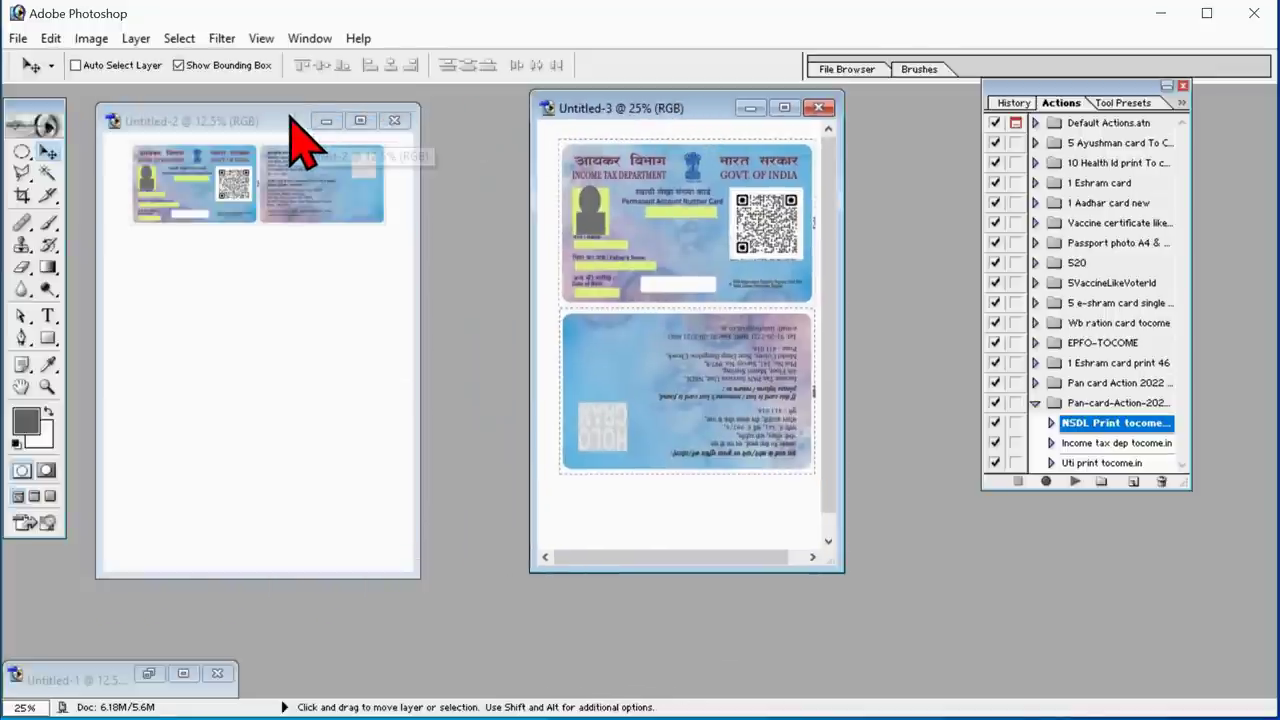
pyautogui.click(304, 118)
pyautogui.moveTo(262, 124); pyautogui.dragTo(333, 122)
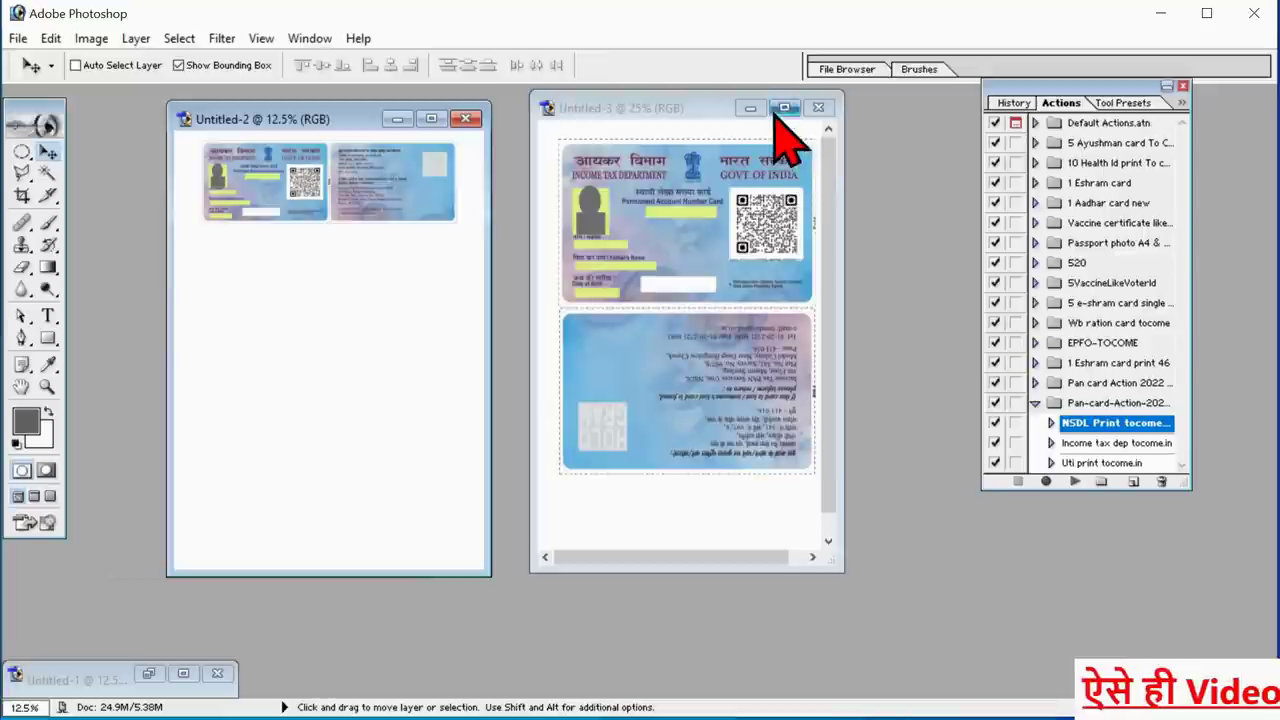
# - Close the Untitled-3 and Untitled-2 layouts without saving
pyautogui.click(818, 107)
pyautogui.click(645, 268)
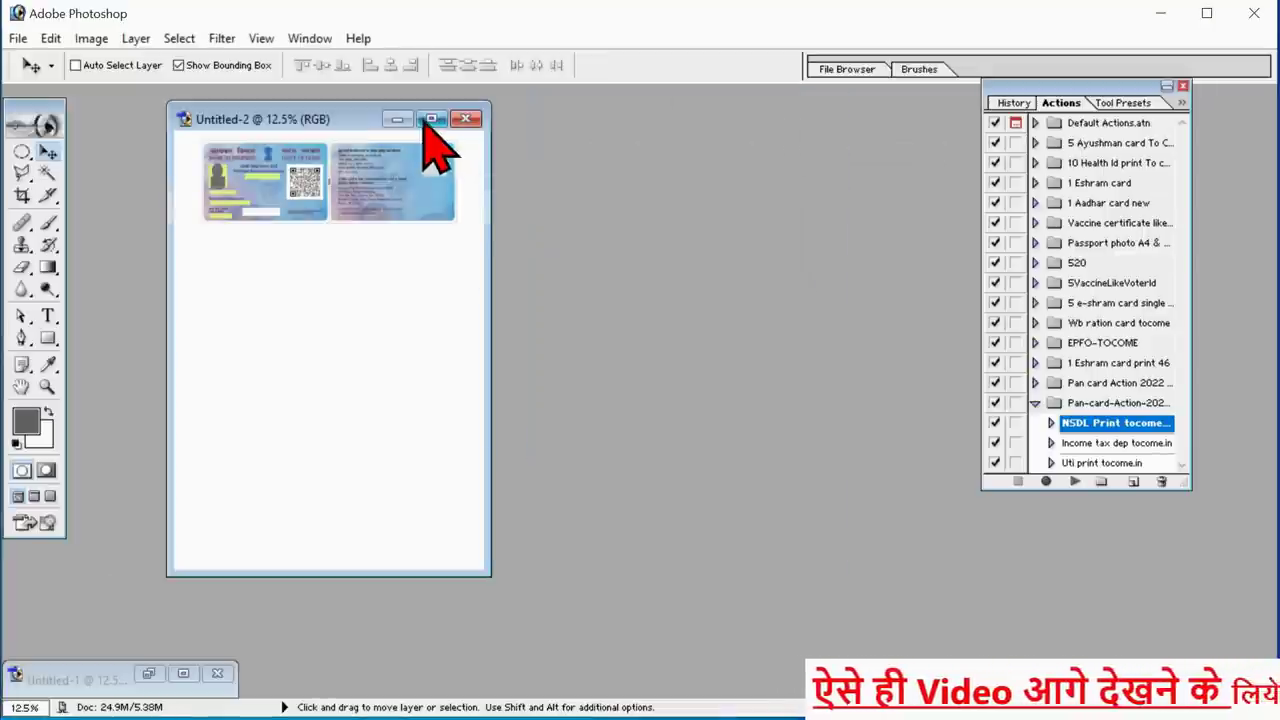
pyautogui.click(465, 118)
# - Discard Untitled-2 and close the Untitled-1 welcome document without saving
pyautogui.click(637, 267)
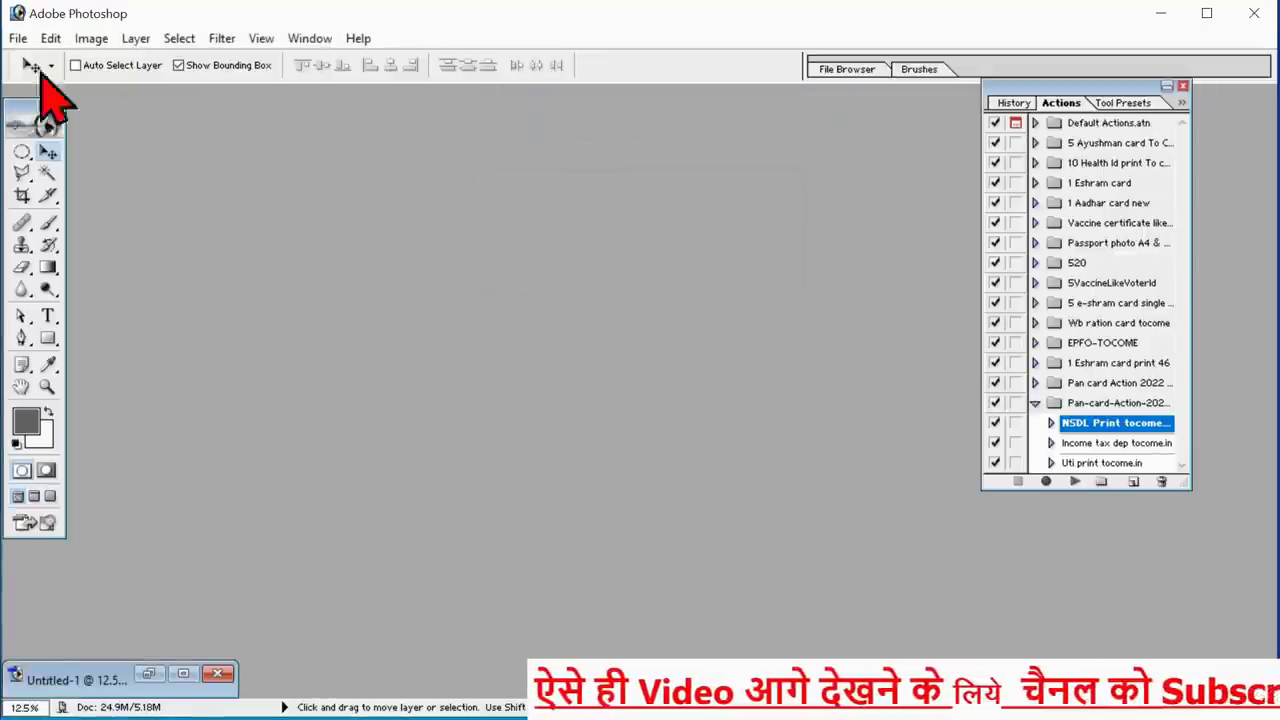
pyautogui.click(218, 672)
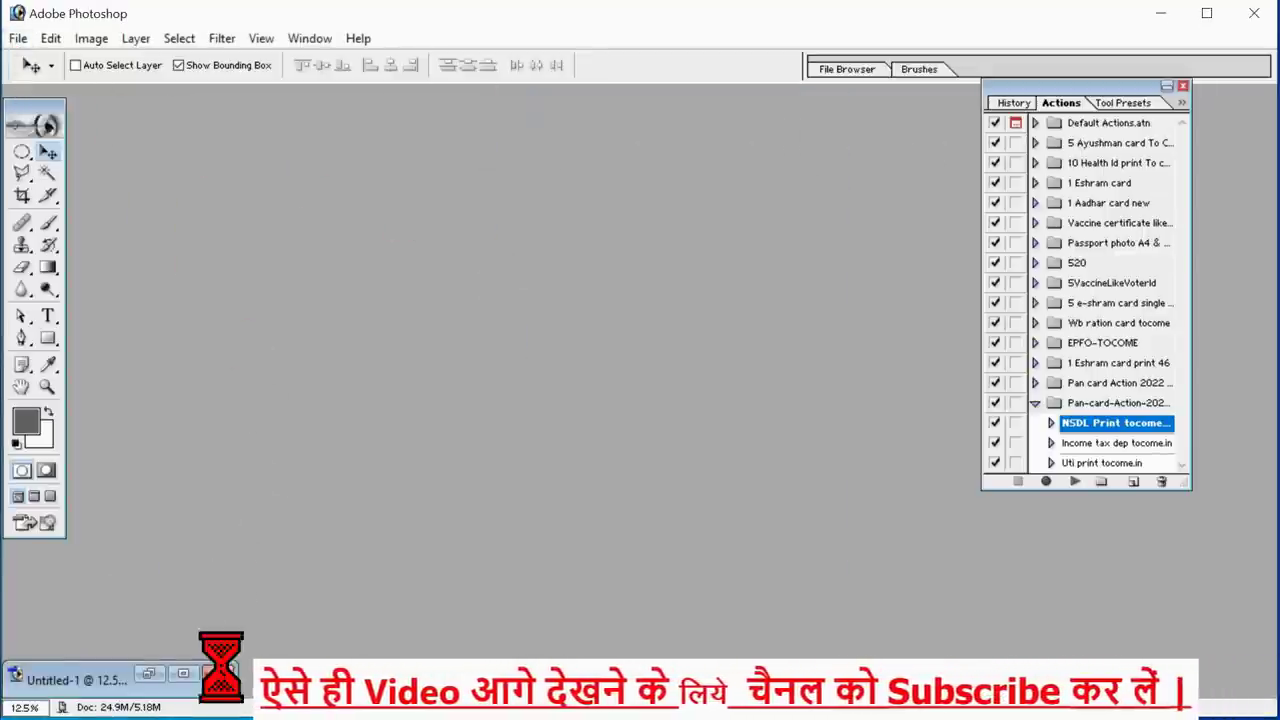
pyautogui.click(640, 267)
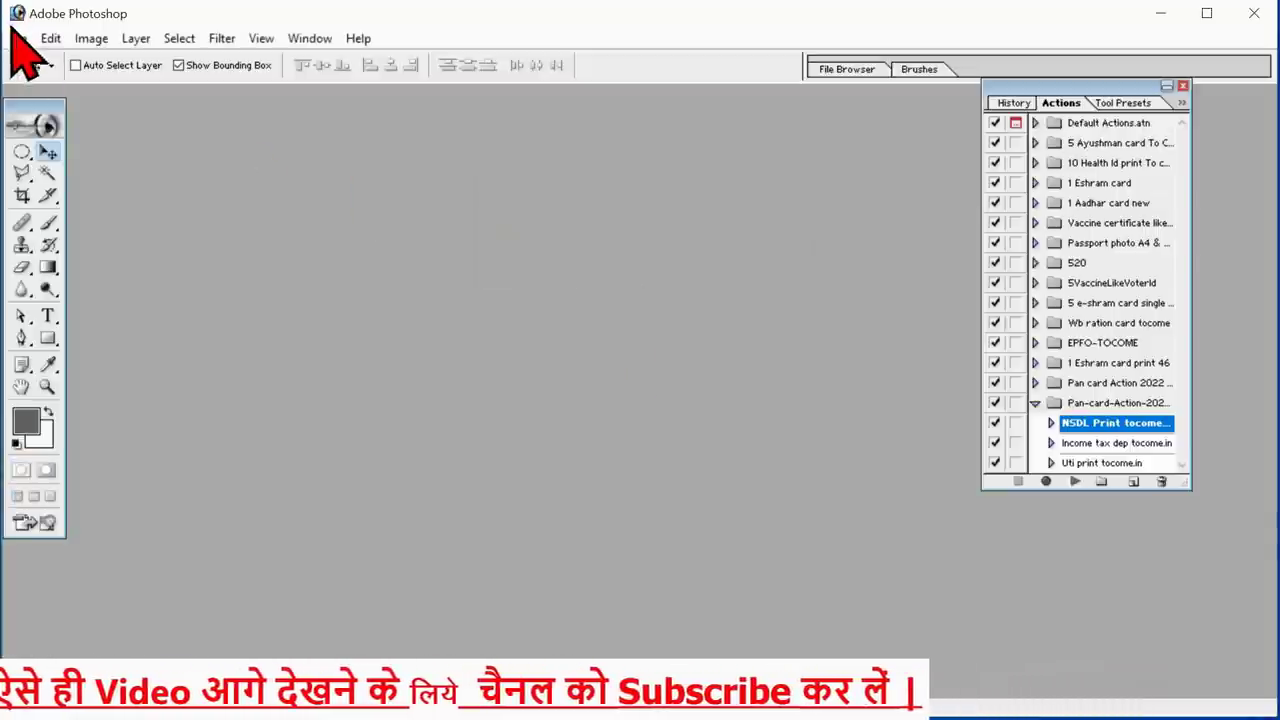
# - Open the Income tax dep site1 PDF as a document
pyautogui.click(18, 38)
pyautogui.click(80, 84)
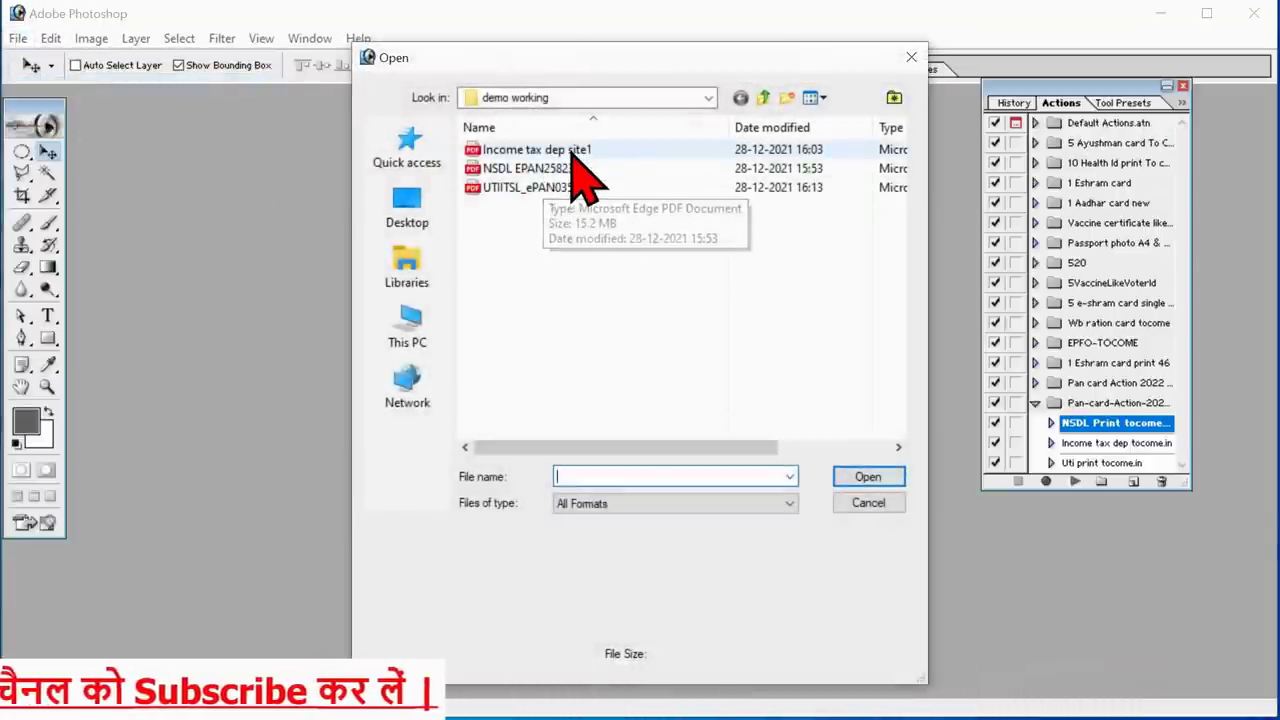
pyautogui.click(572, 150)
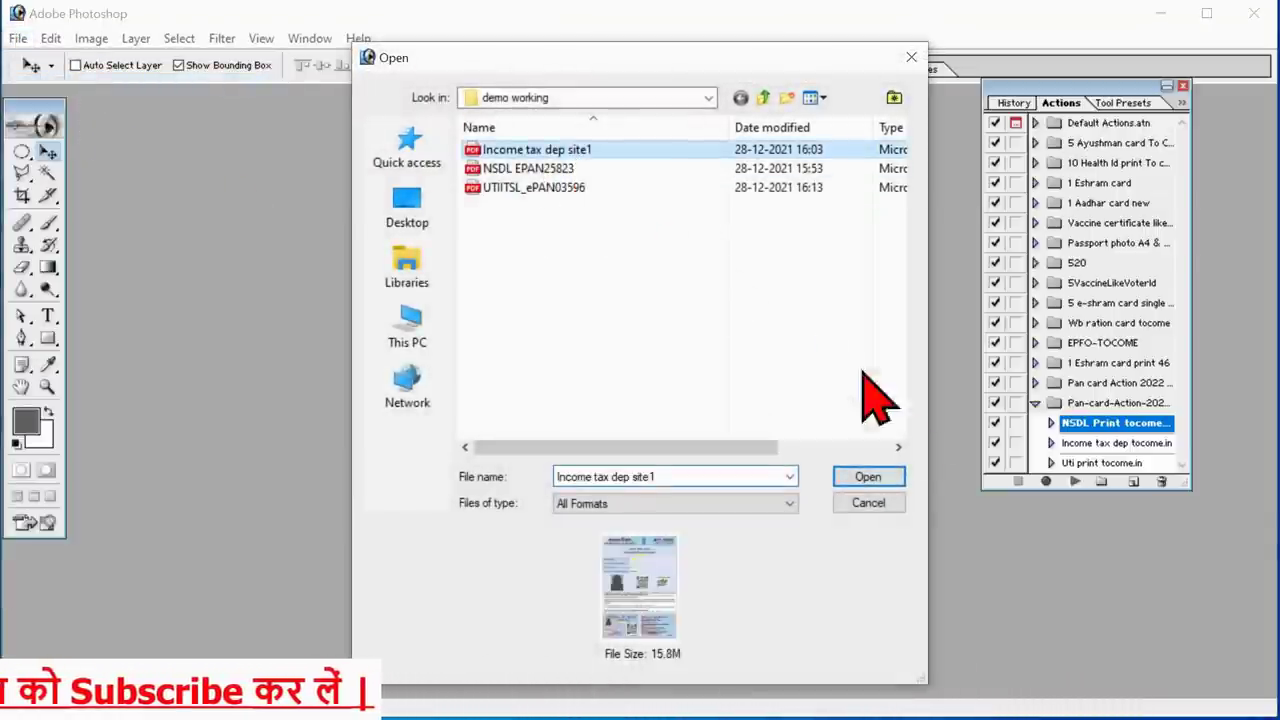
pyautogui.click(888, 477)
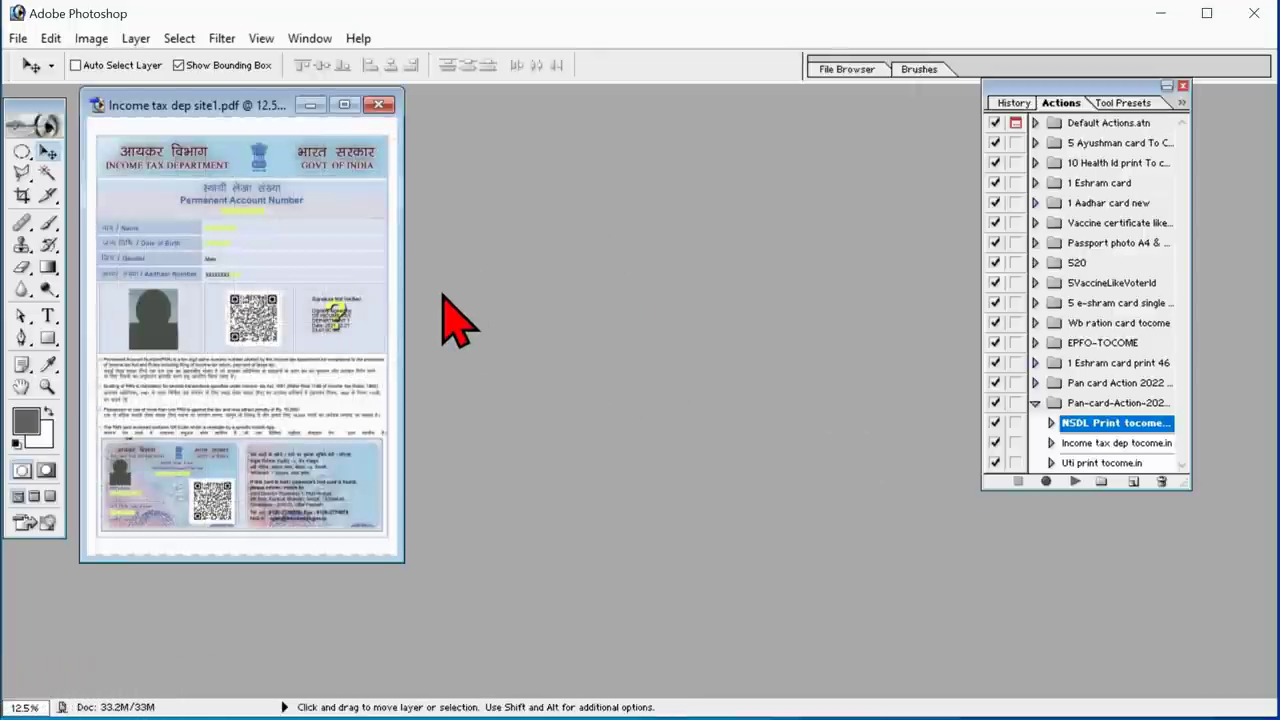
# - Zoom in and play the Income tax dep tocome.in action to build the front/back layout
pyautogui.hotkey('ctrl', '+')
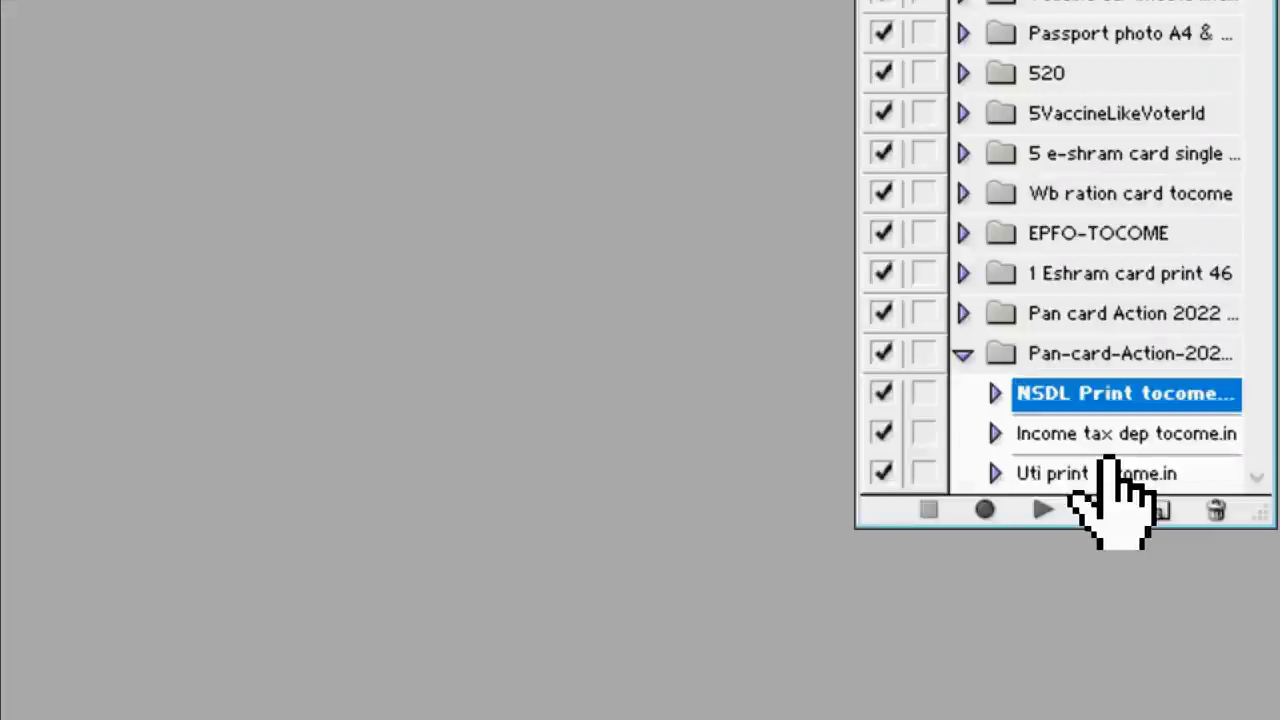
pyautogui.click(1140, 436)
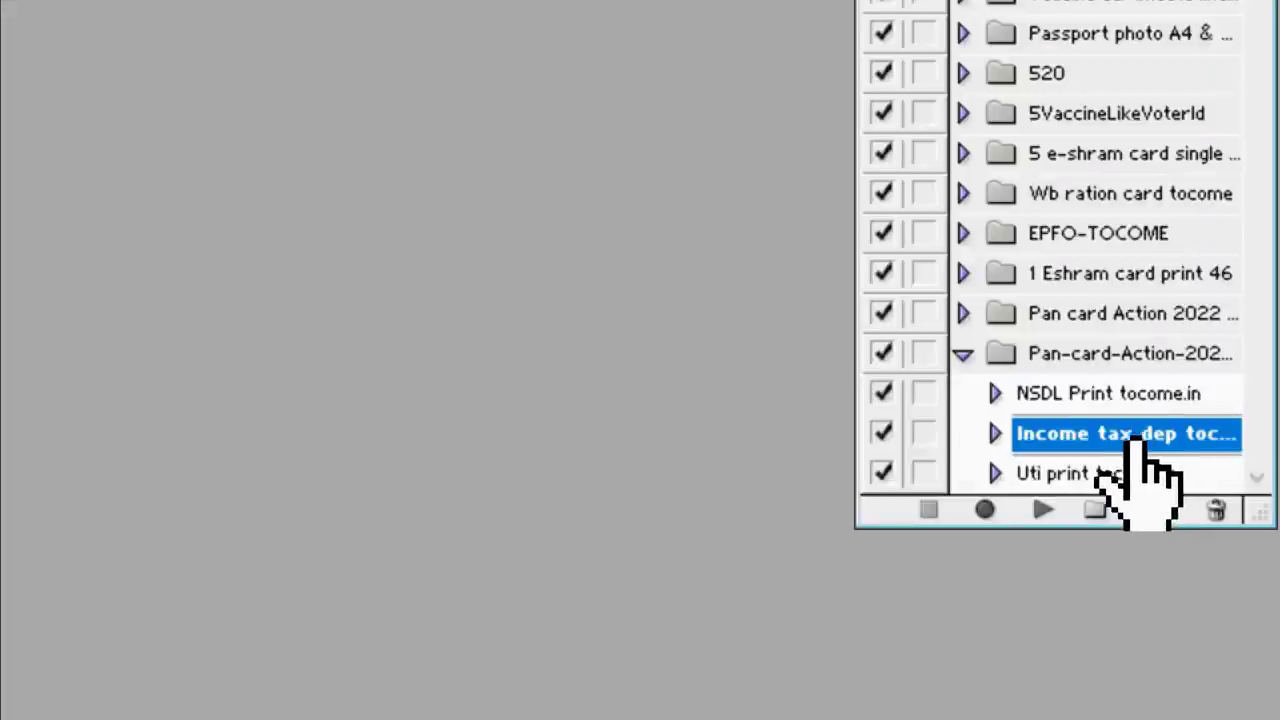
pyautogui.click(1030, 508)
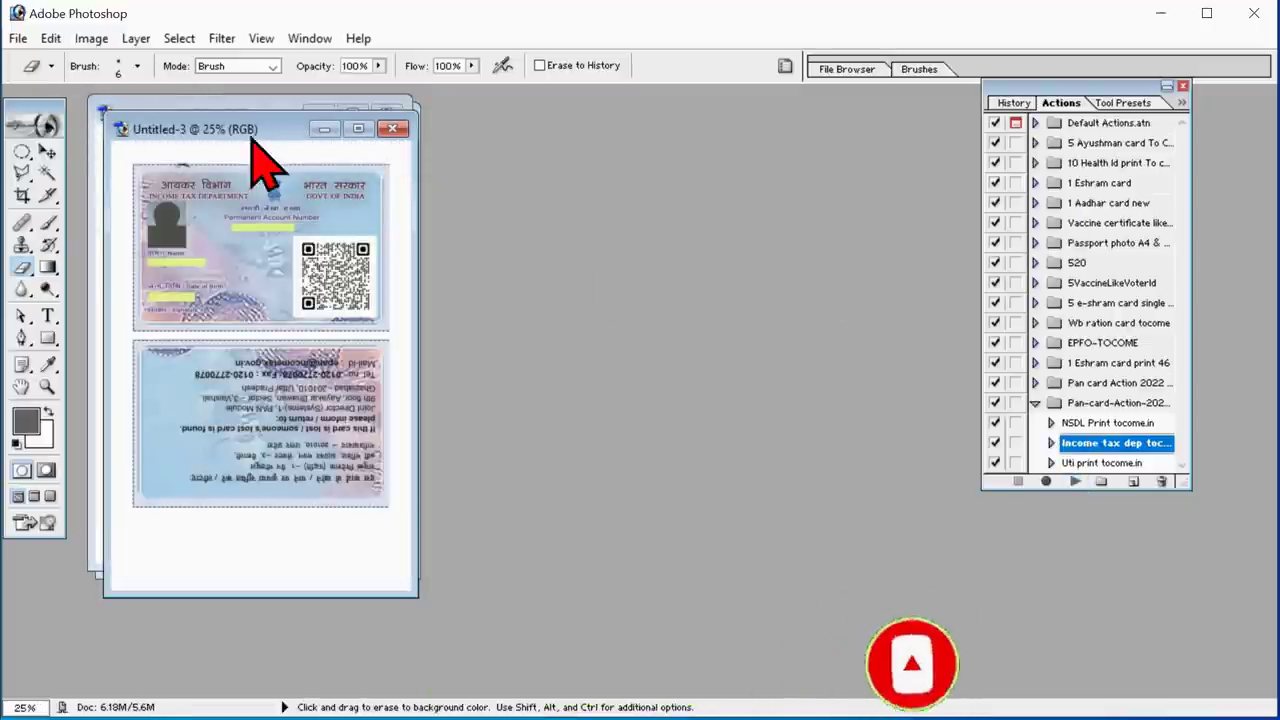
# - Move Untitled-3 aside, minimize Untitled-1, and close all layout documents choosing No to save
pyautogui.moveTo(252, 127); pyautogui.dragTo(708, 128)
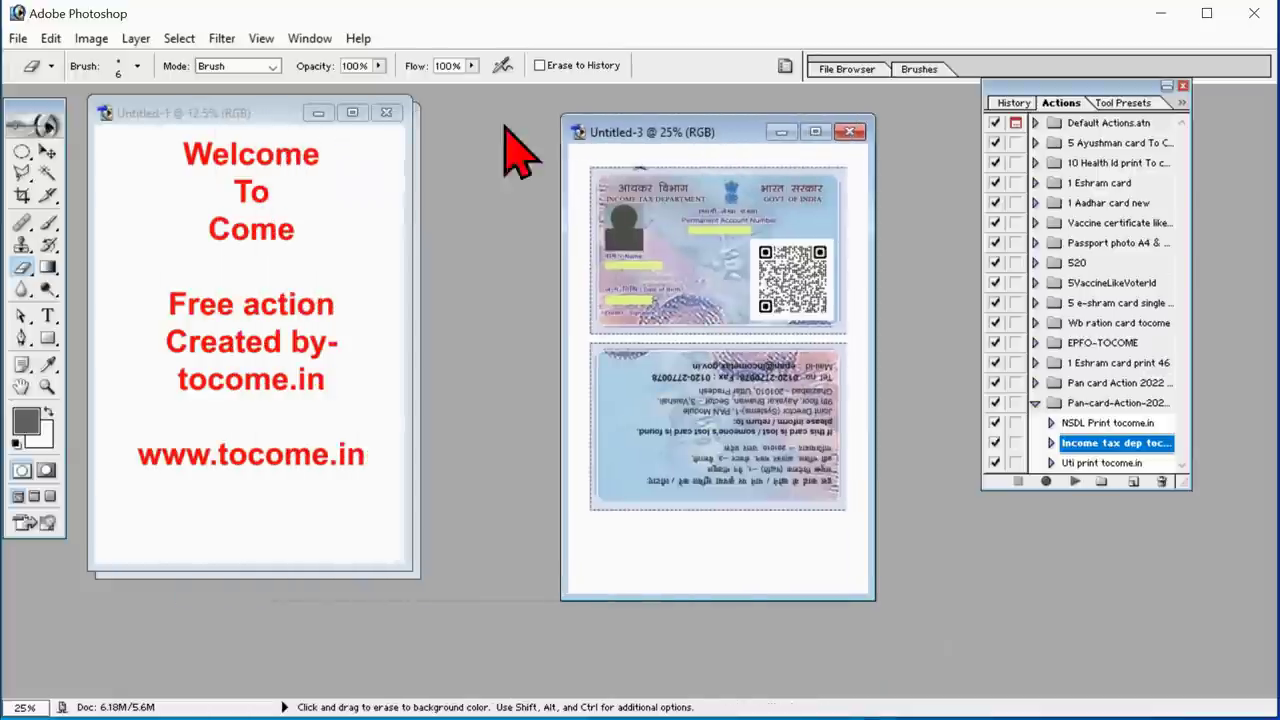
pyautogui.click(318, 113)
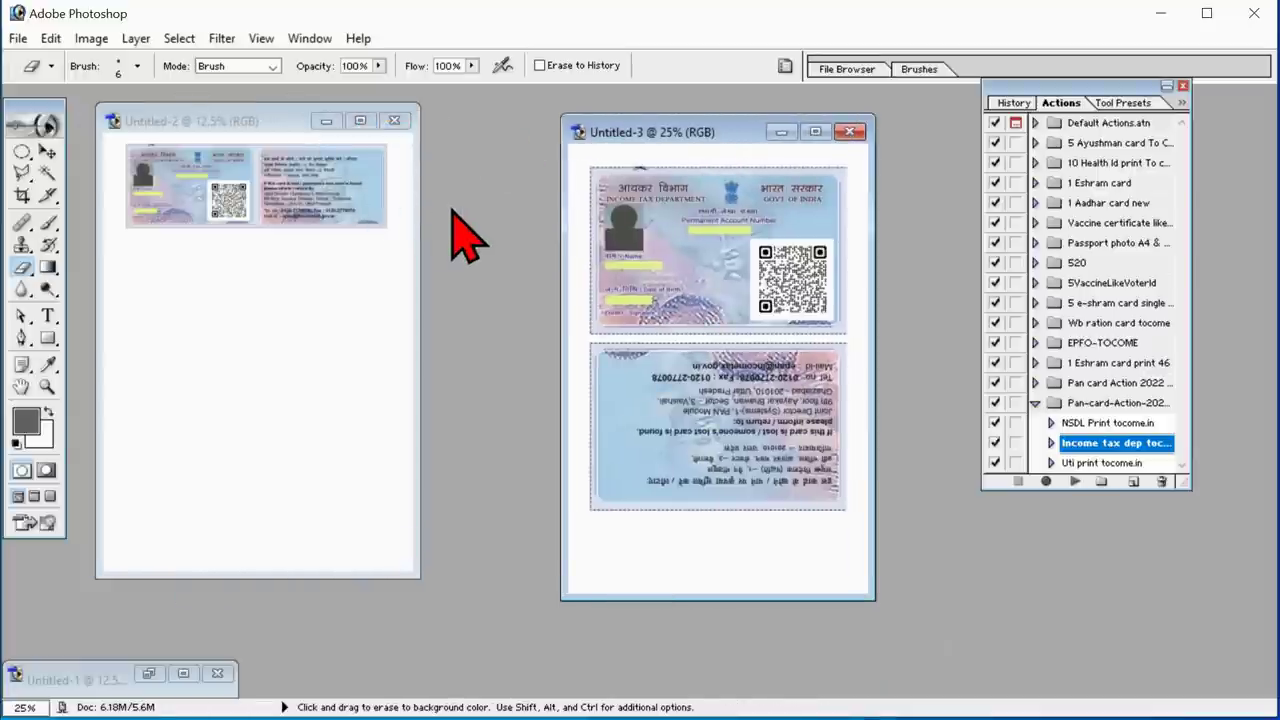
pyautogui.hotkey('ctrl', 'w')
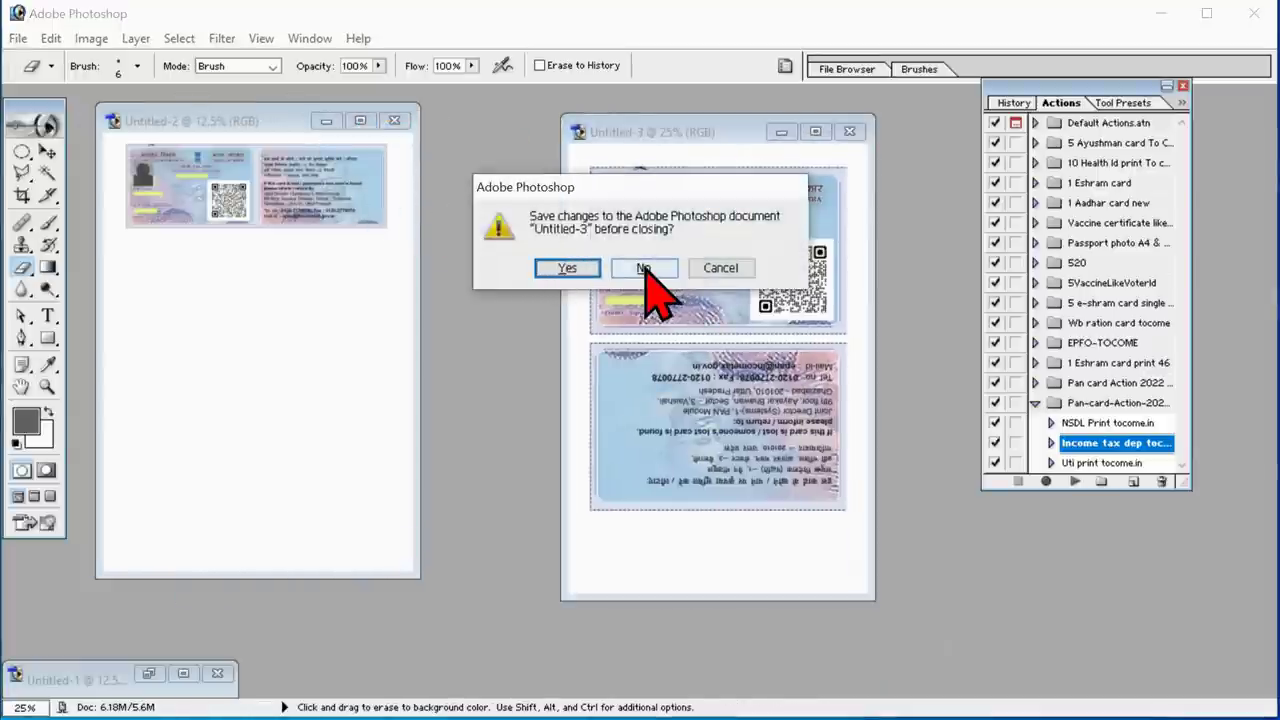
pyautogui.click(644, 267)
pyautogui.click(648, 268)
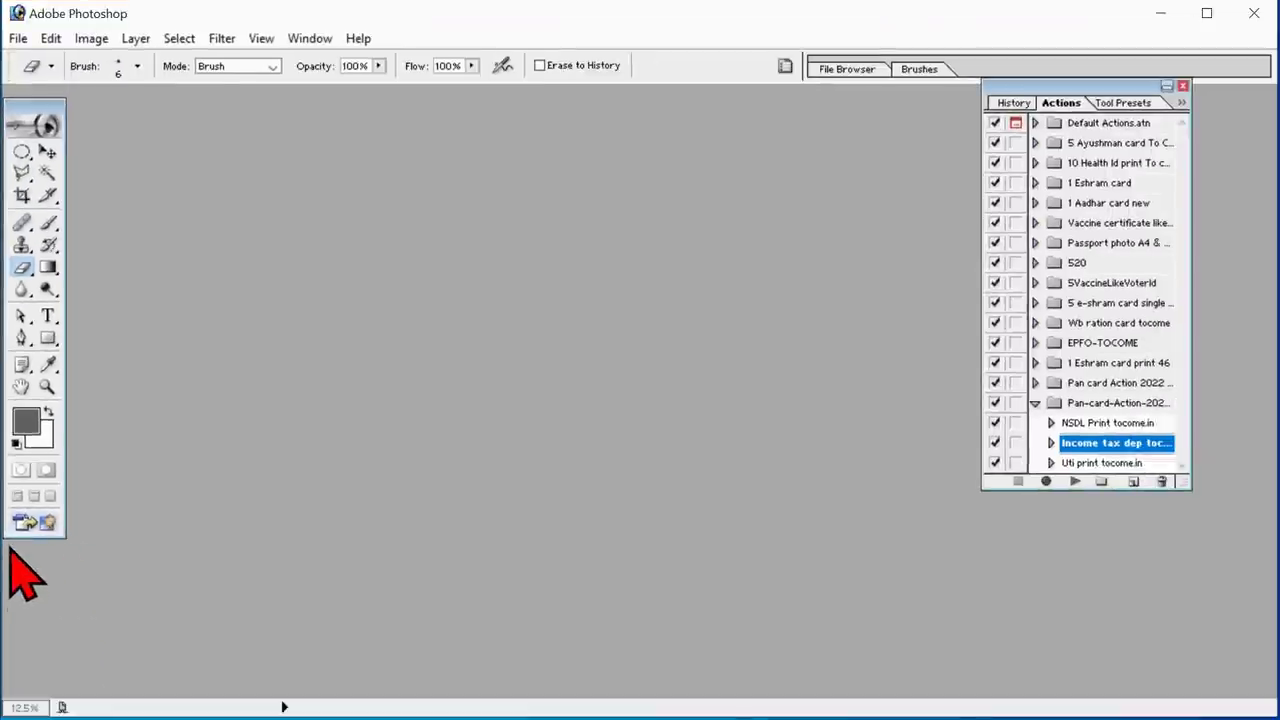
pyautogui.click(310, 38)
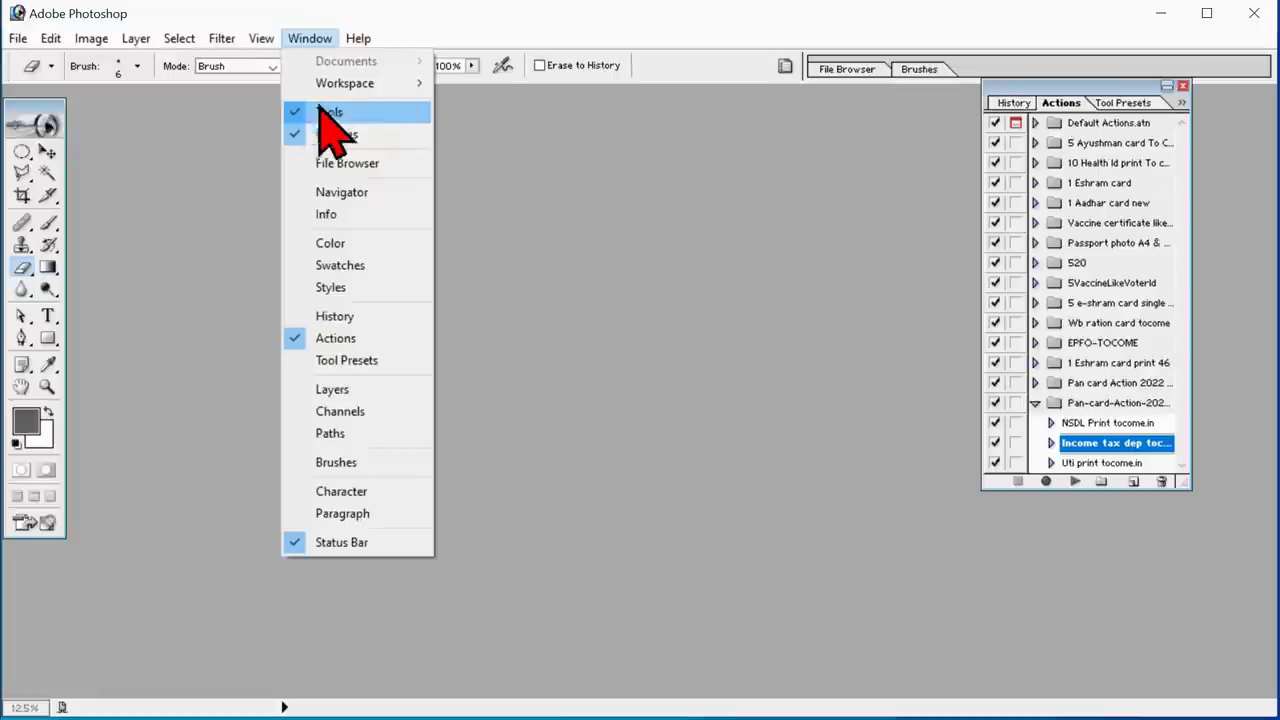
pyautogui.click(146, 296)
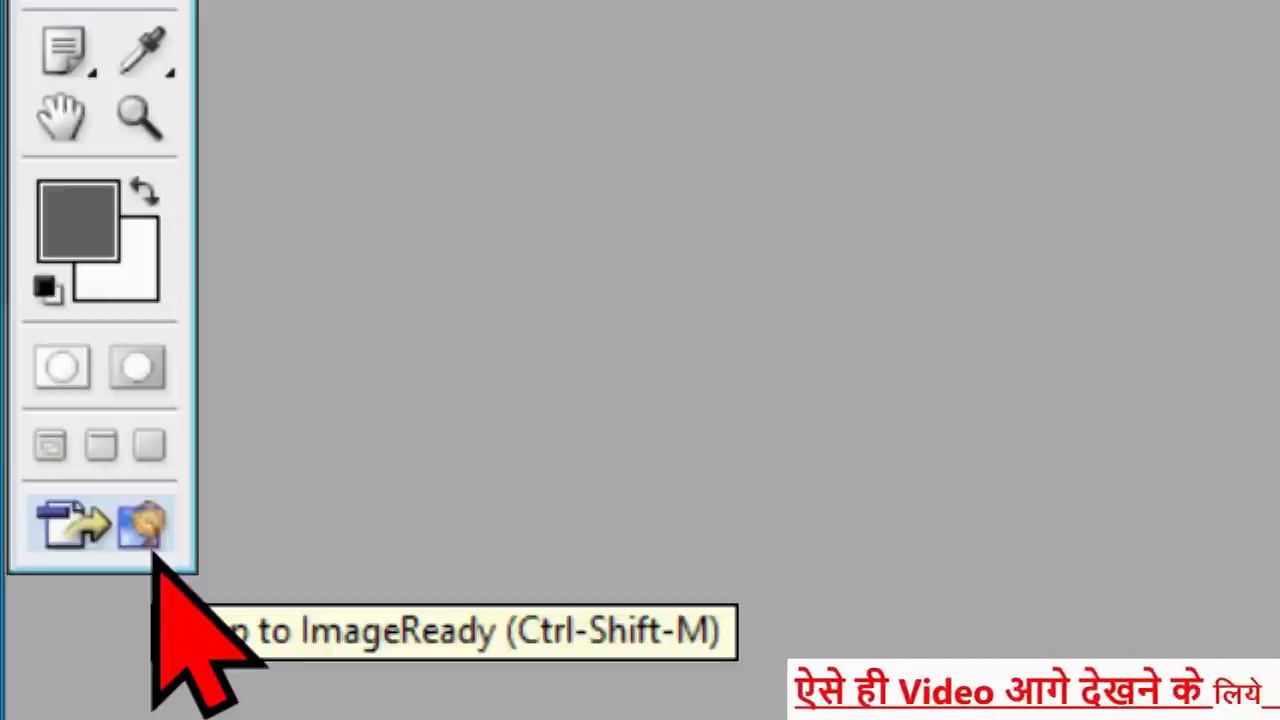
# - Move to ImageReady and open UTIITSL_ePAN03596.pdf from demo working, rasterized at 2480 × 3509 pixels
pyautogui.click(156, 556)
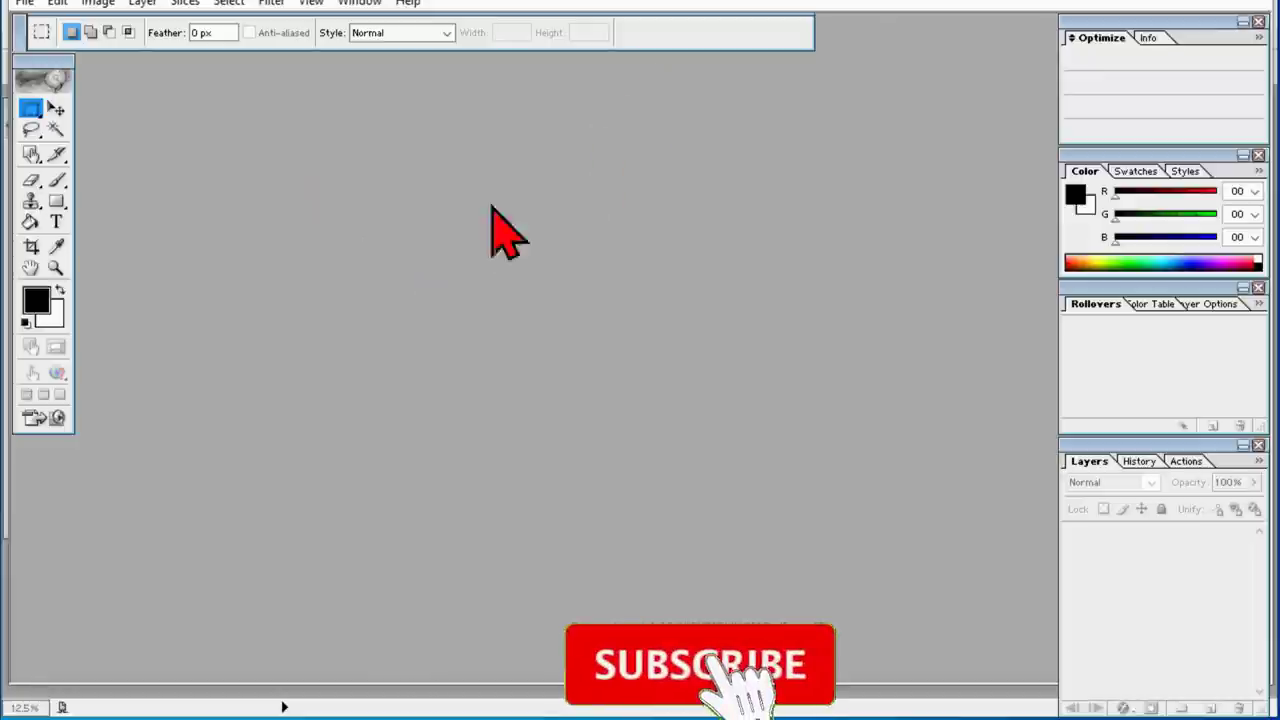
pyautogui.click(24, 5)
pyautogui.moveTo(78, 67)
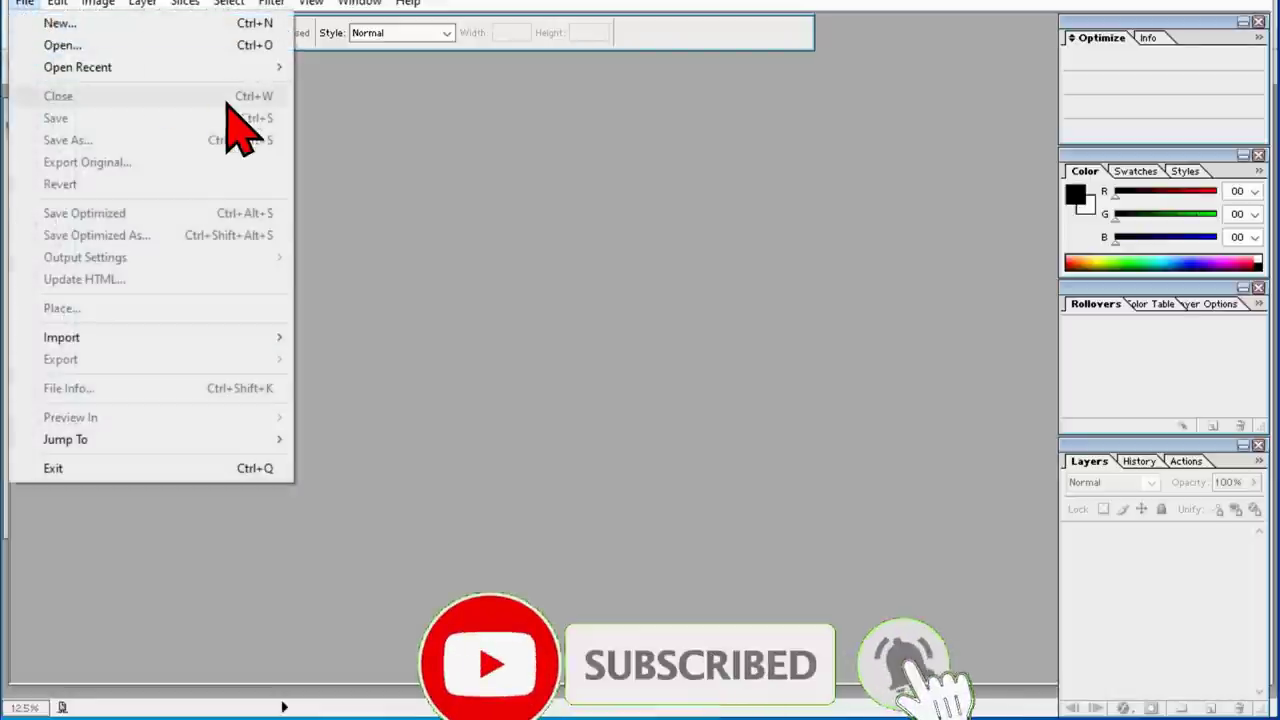
pyautogui.click(128, 44)
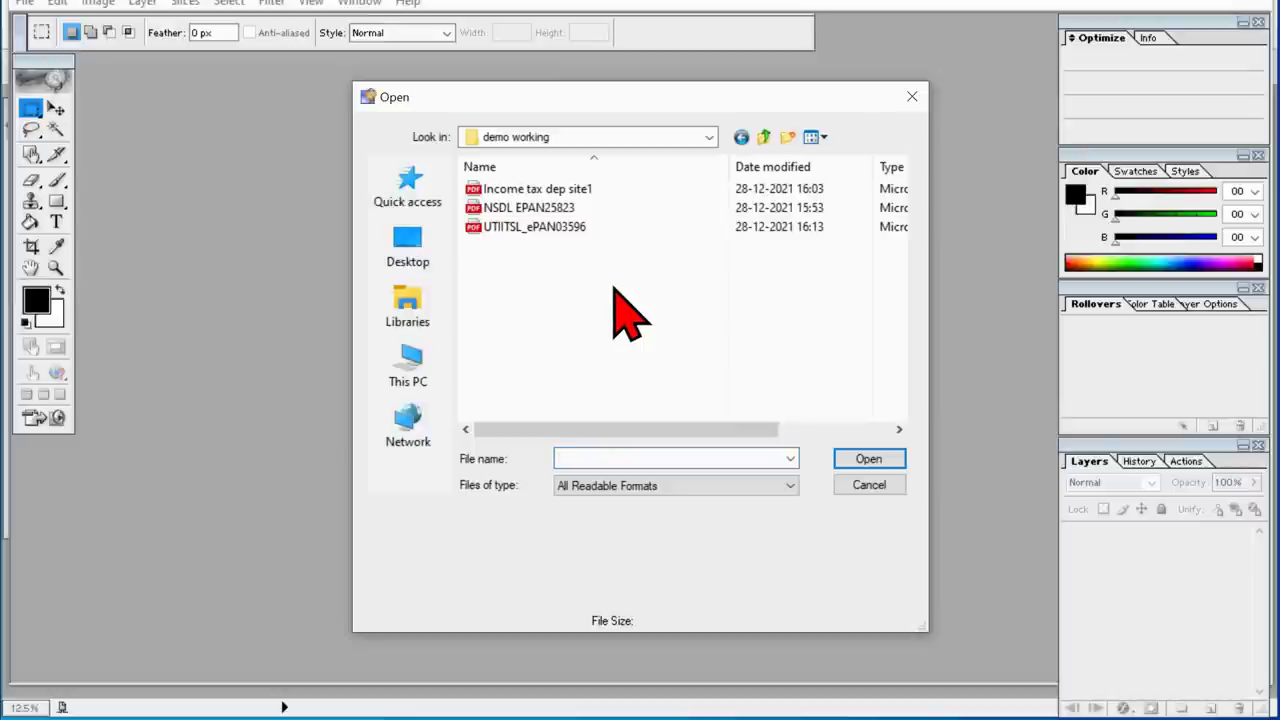
pyautogui.press('BackSpace')
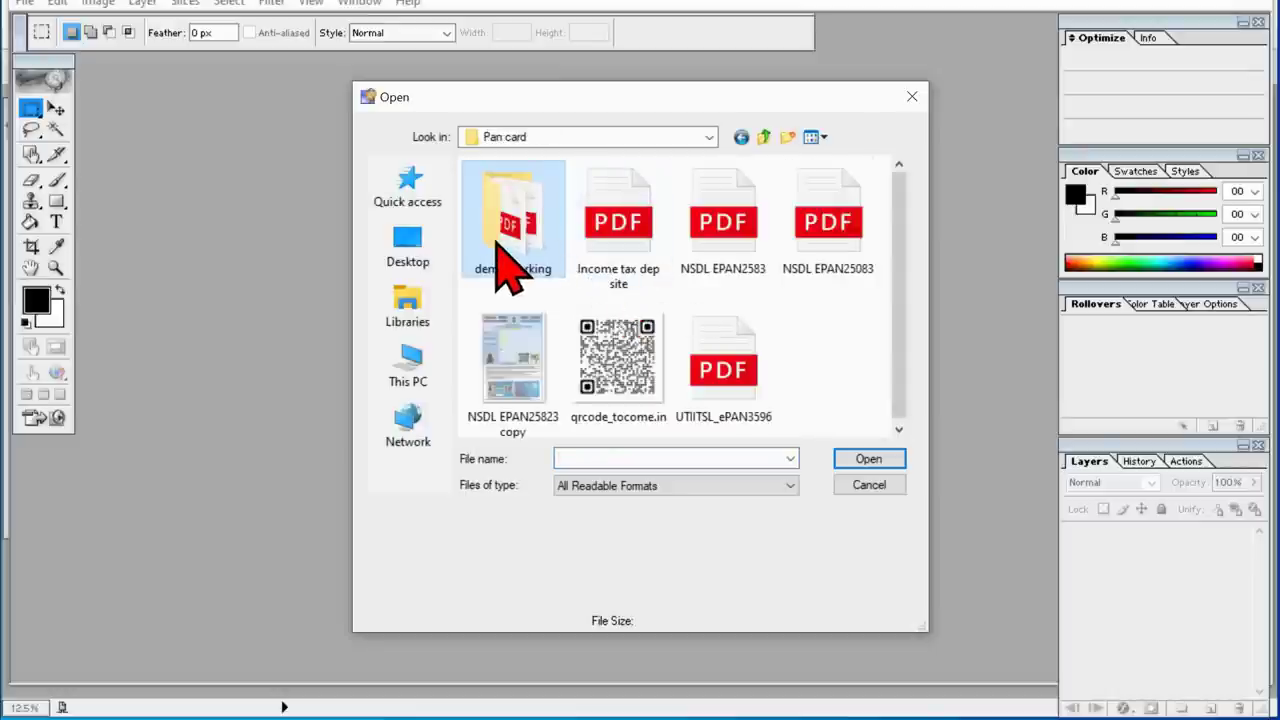
pyautogui.doubleClick(500, 245)
pyautogui.click(538, 227)
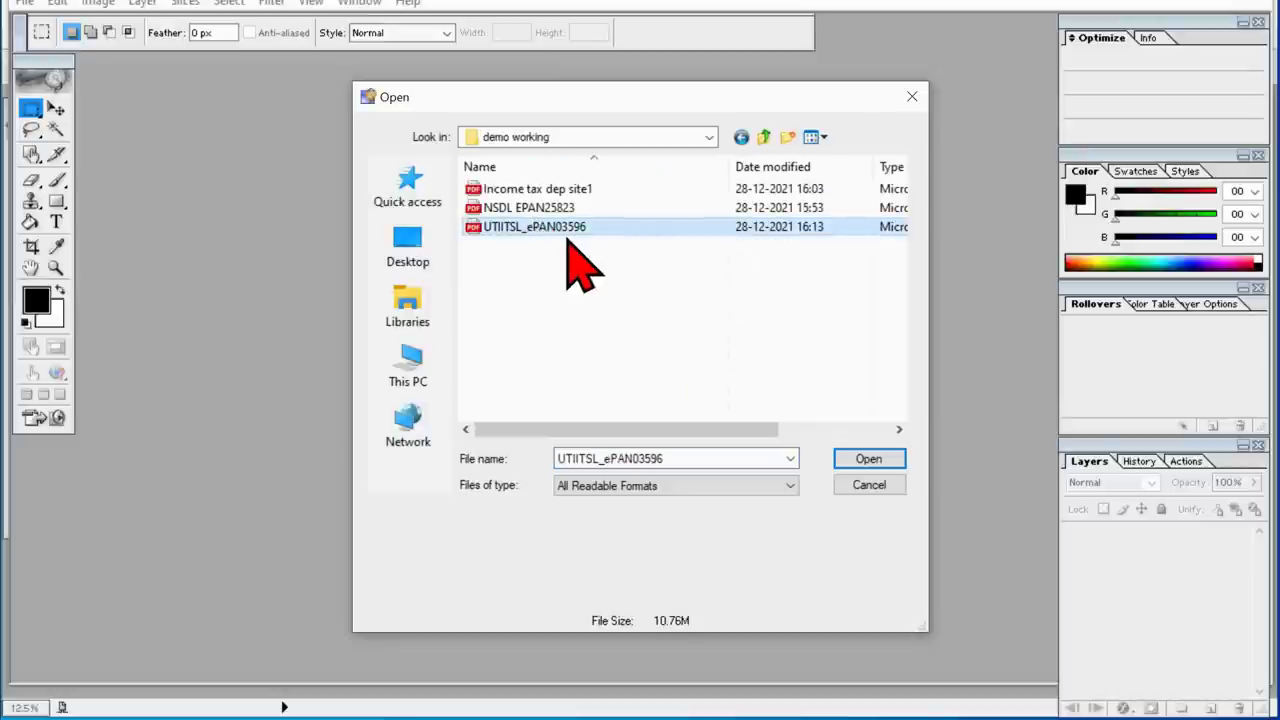
pyautogui.click(876, 464)
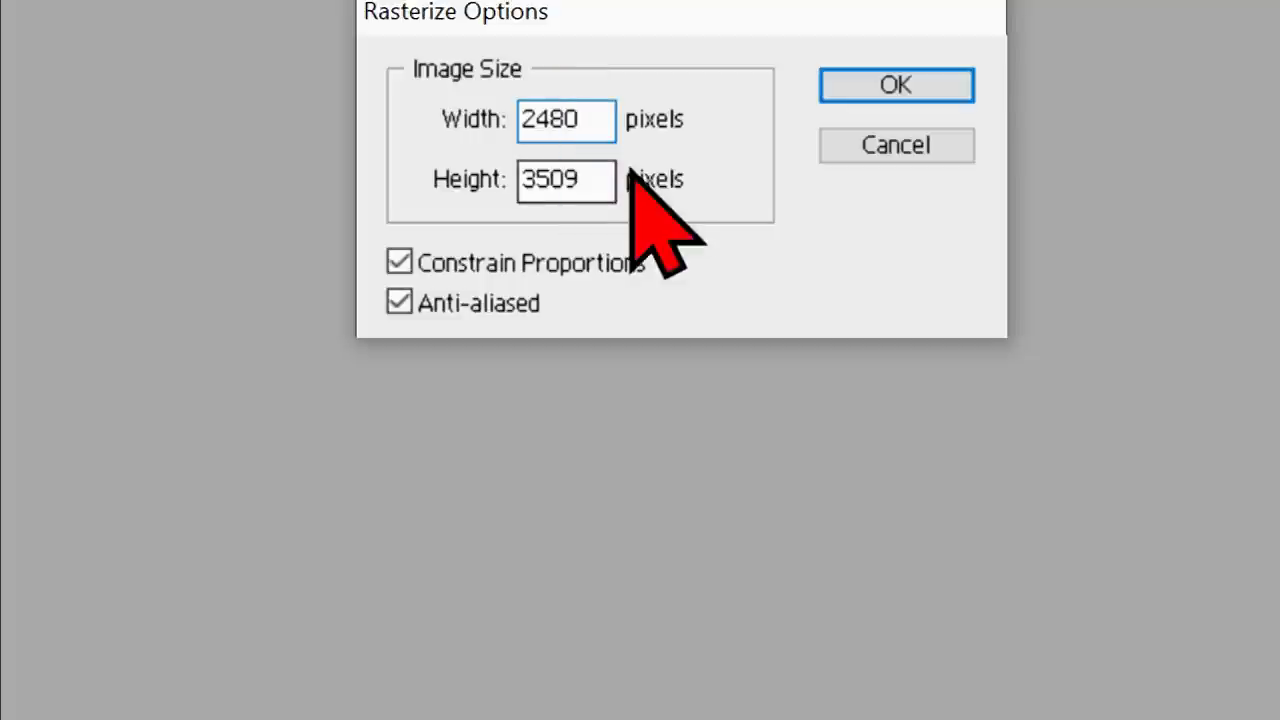
pyautogui.click(862, 98)
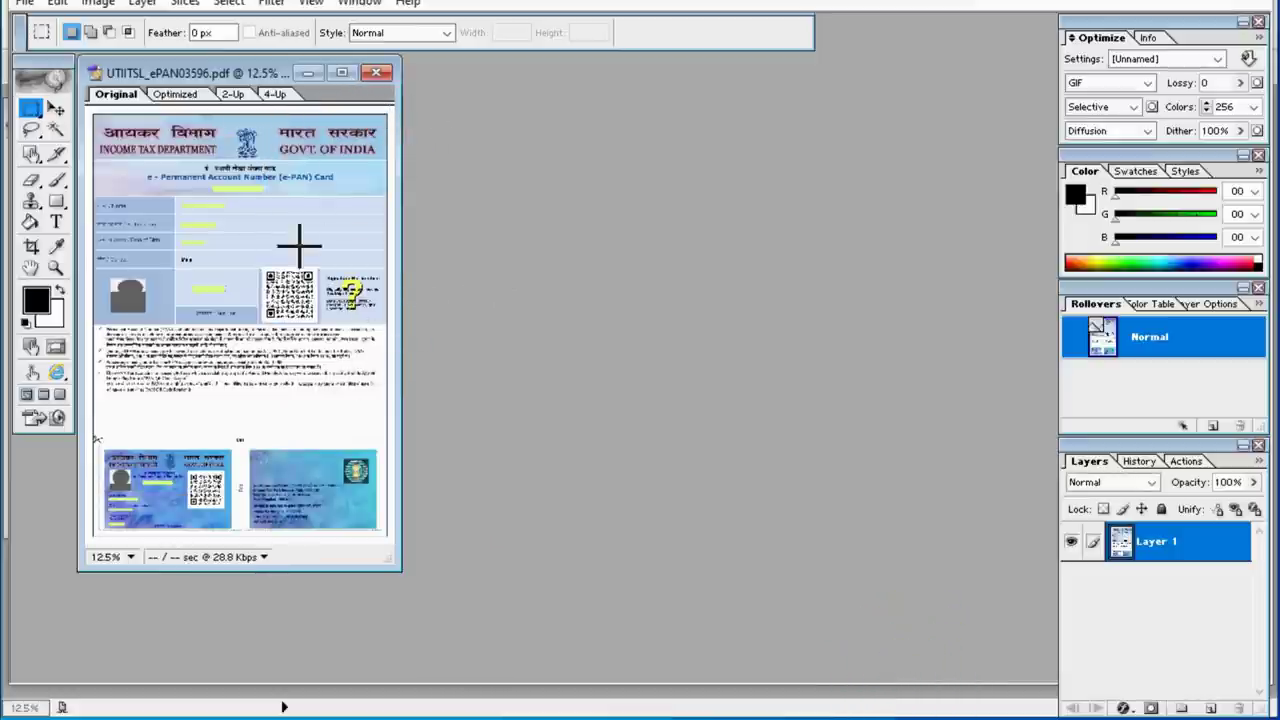
# - Maximize the UTIITSL_ePAN03596 document window in ImageReady, then send it to Photoshop
pyautogui.click(341, 73)
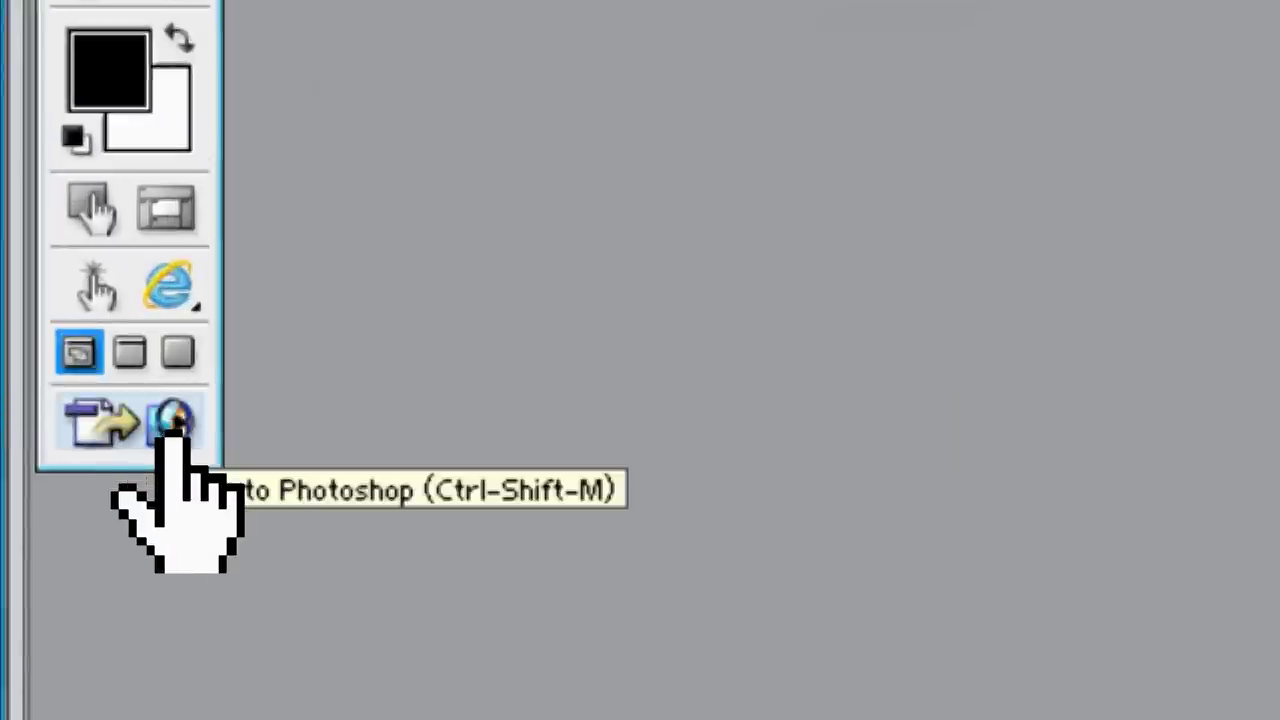
pyautogui.click(171, 438)
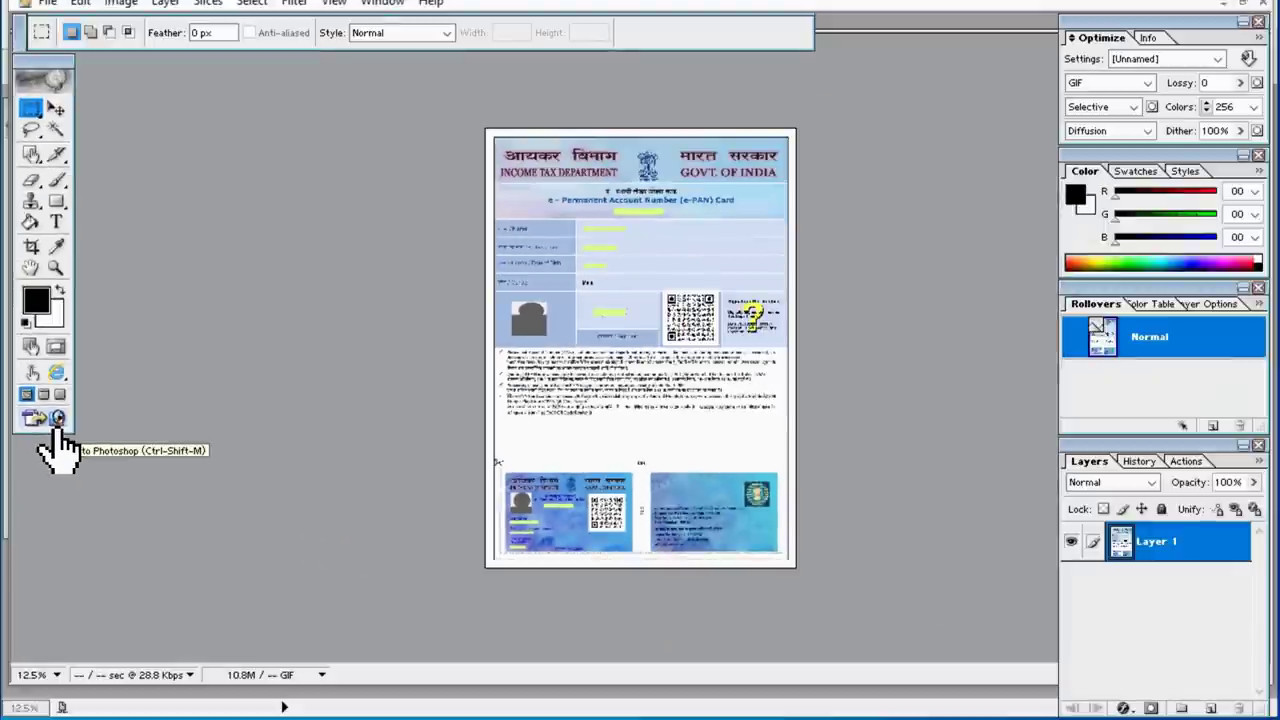
# - Bring the UTI e-PAN document into Photoshop, nudge its window, and select the 'Uti print tocome.in' action
pyautogui.click(58, 428)
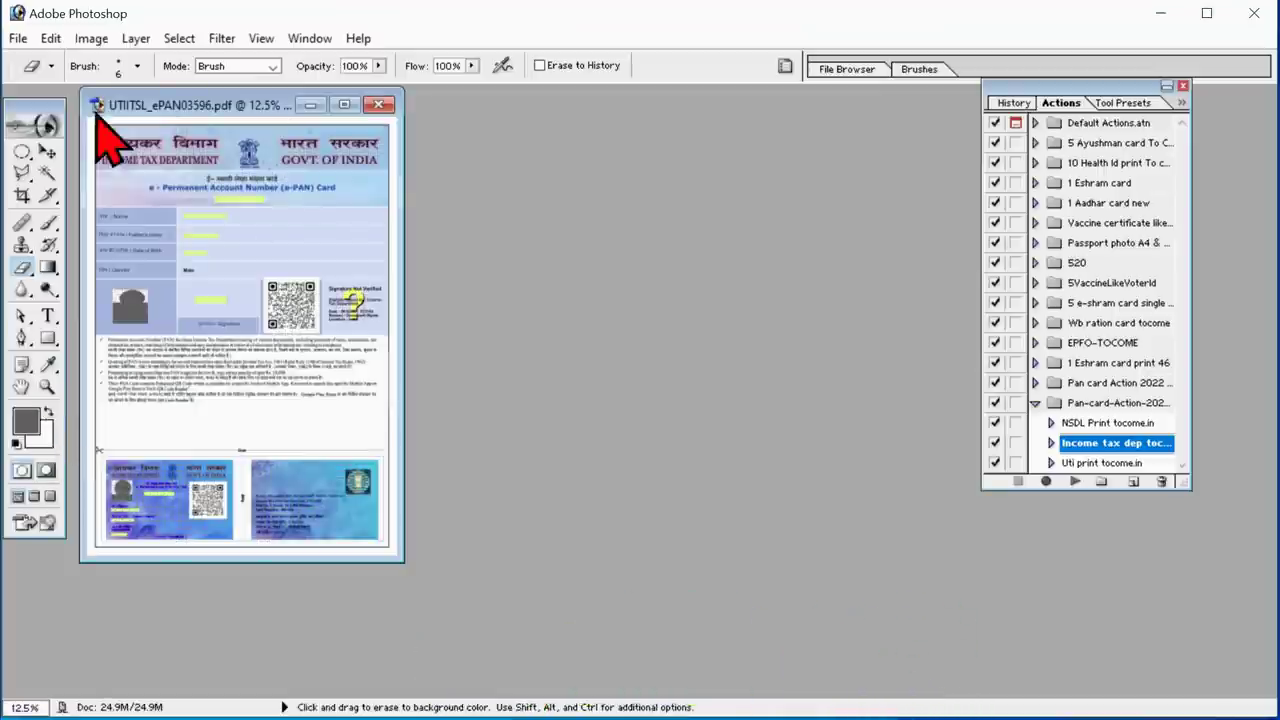
pyautogui.click(47, 151)
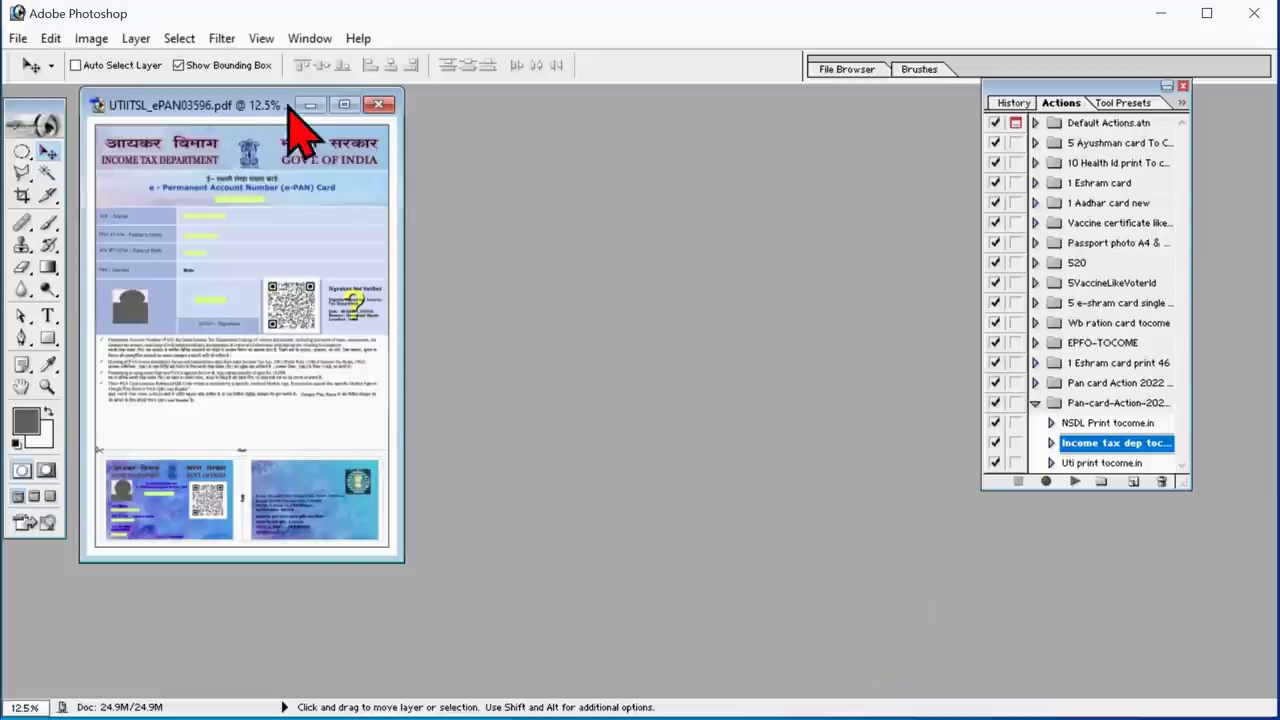
pyautogui.moveTo(250, 105); pyautogui.dragTo(298, 112)
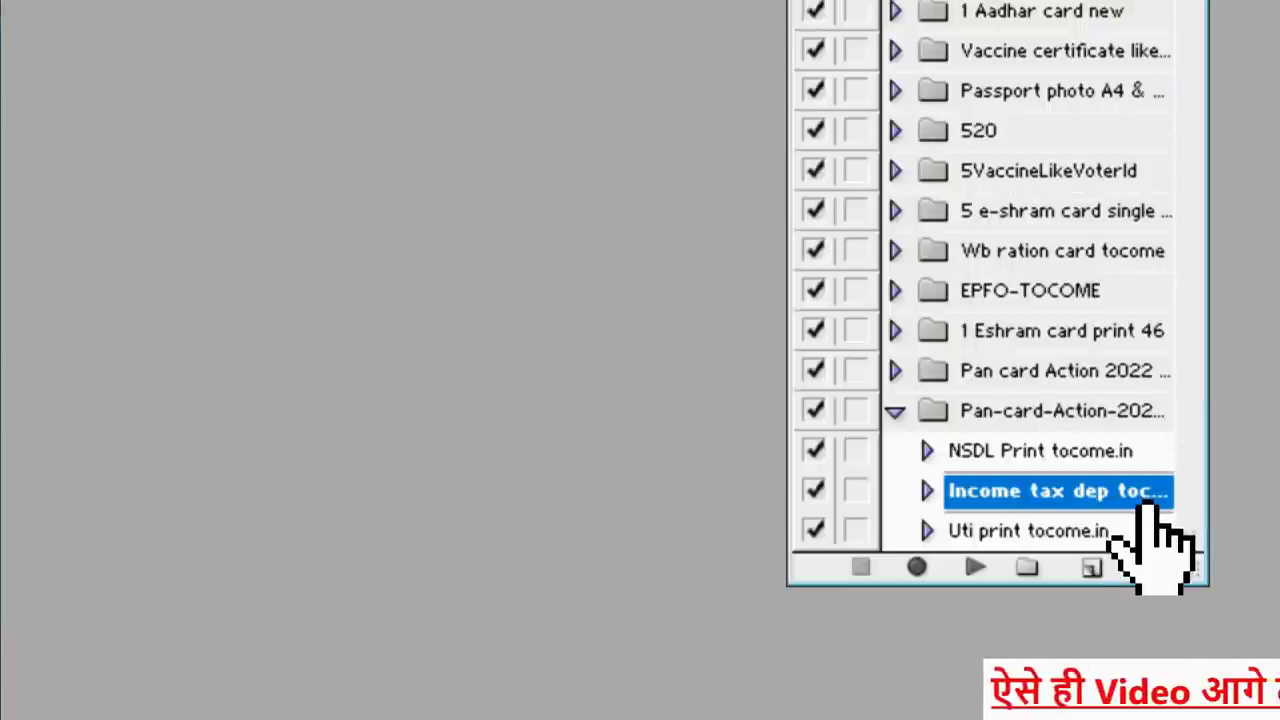
pyautogui.click(1100, 530)
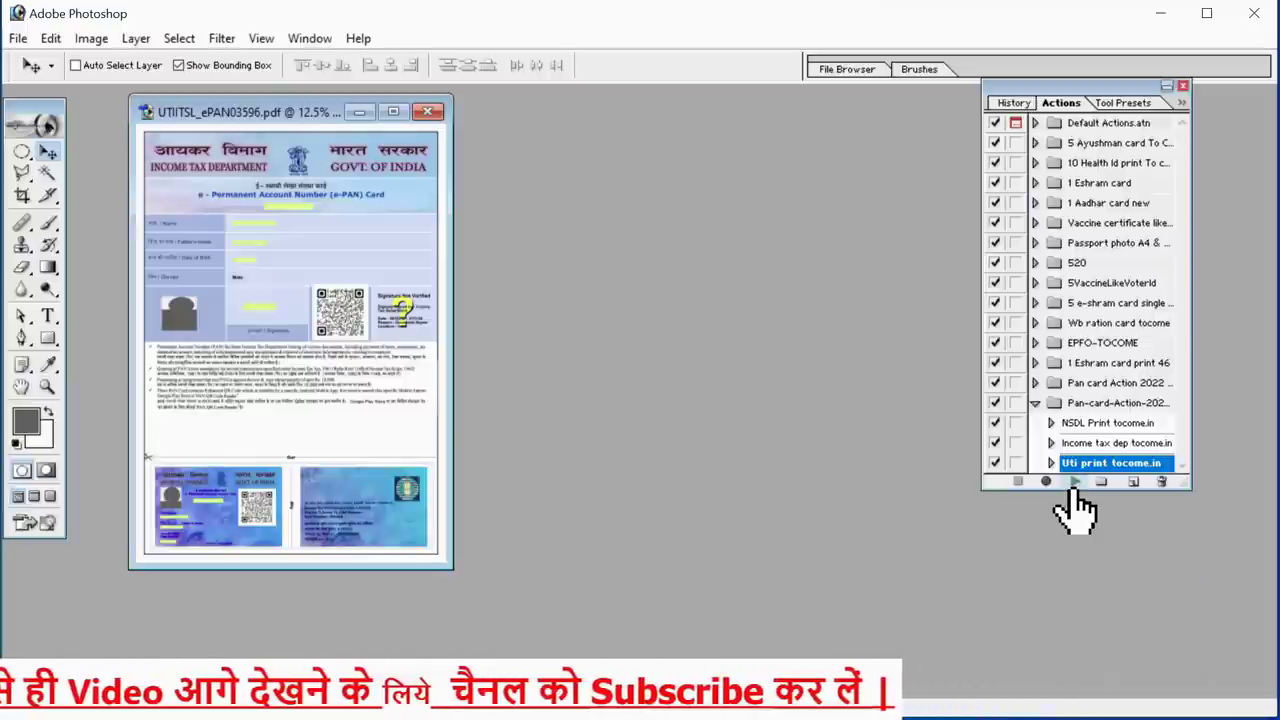
# - Run the 'Uti print tocome.in' action, then close Untitled-2, Untitled-1 and Untitled-3 without saving
pyautogui.click(975, 570)
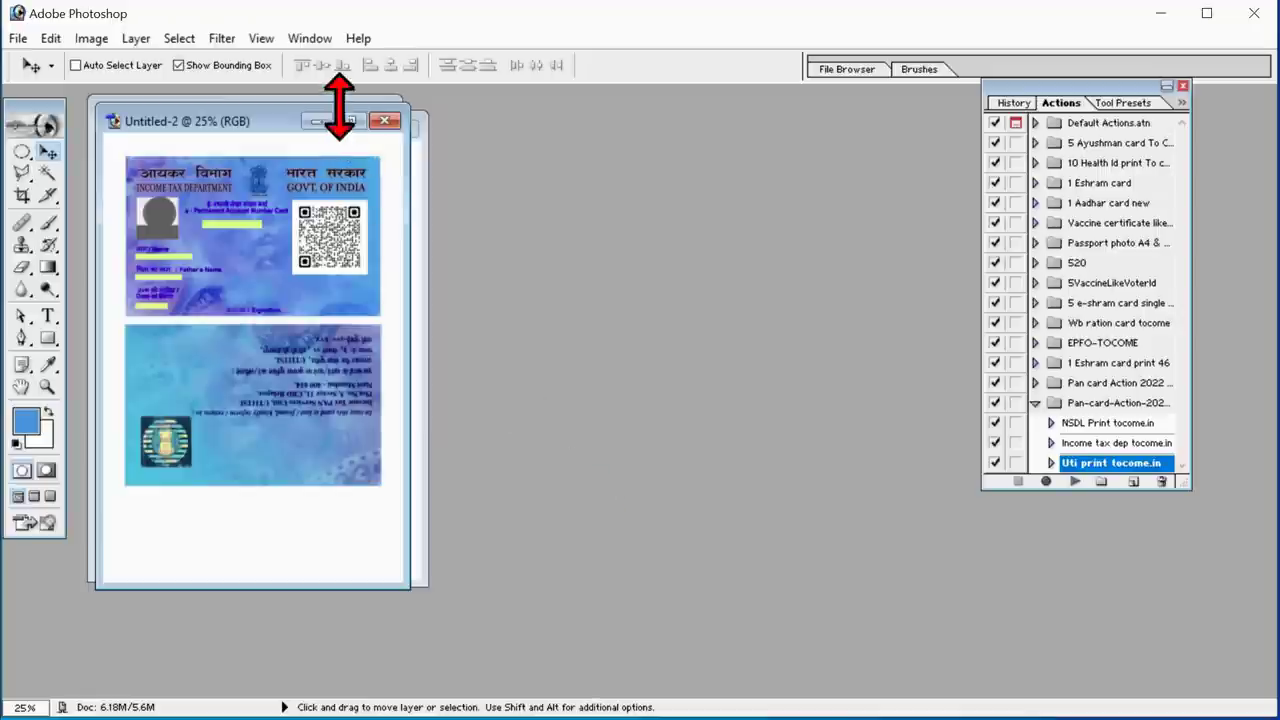
pyautogui.click(384, 121)
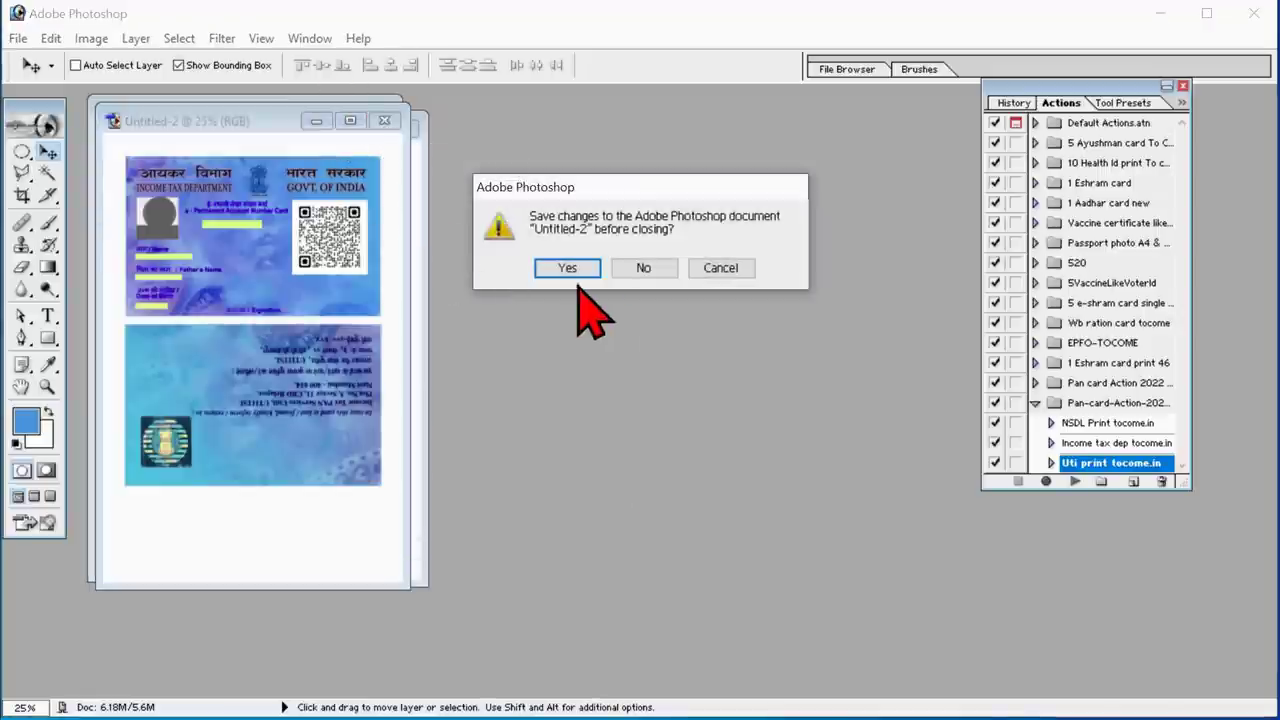
pyautogui.click(643, 268)
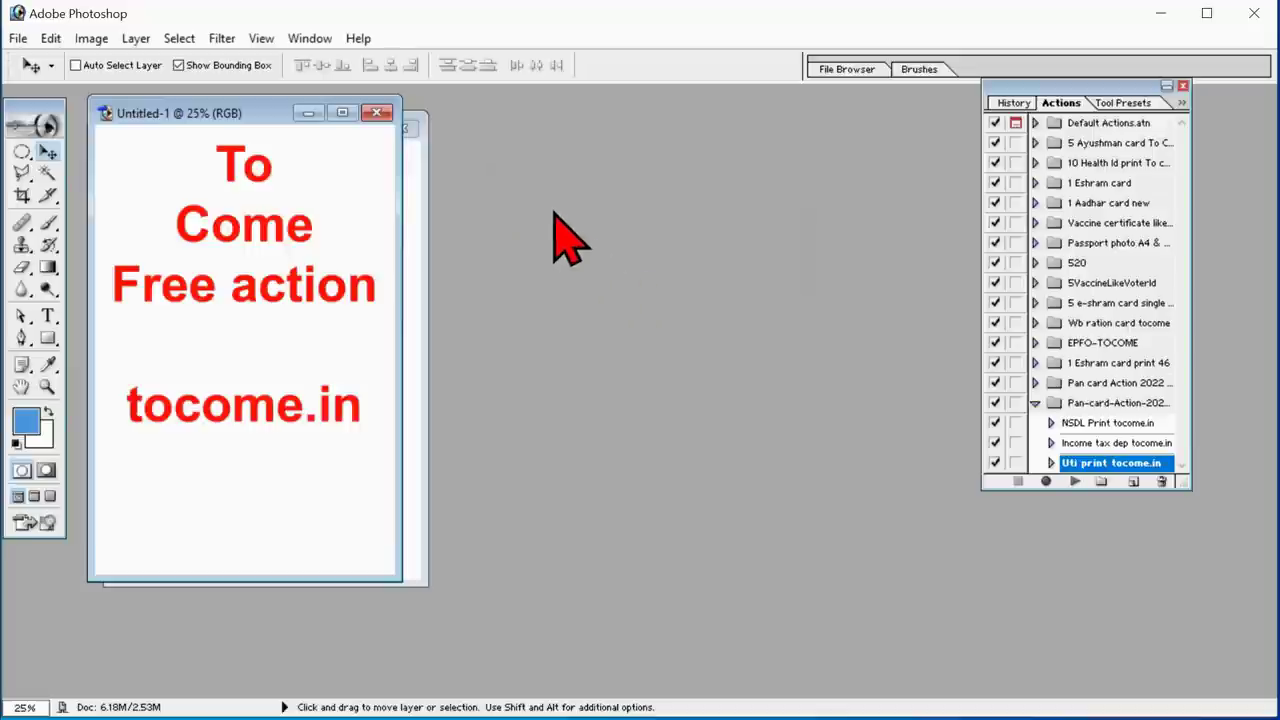
pyautogui.click(376, 114)
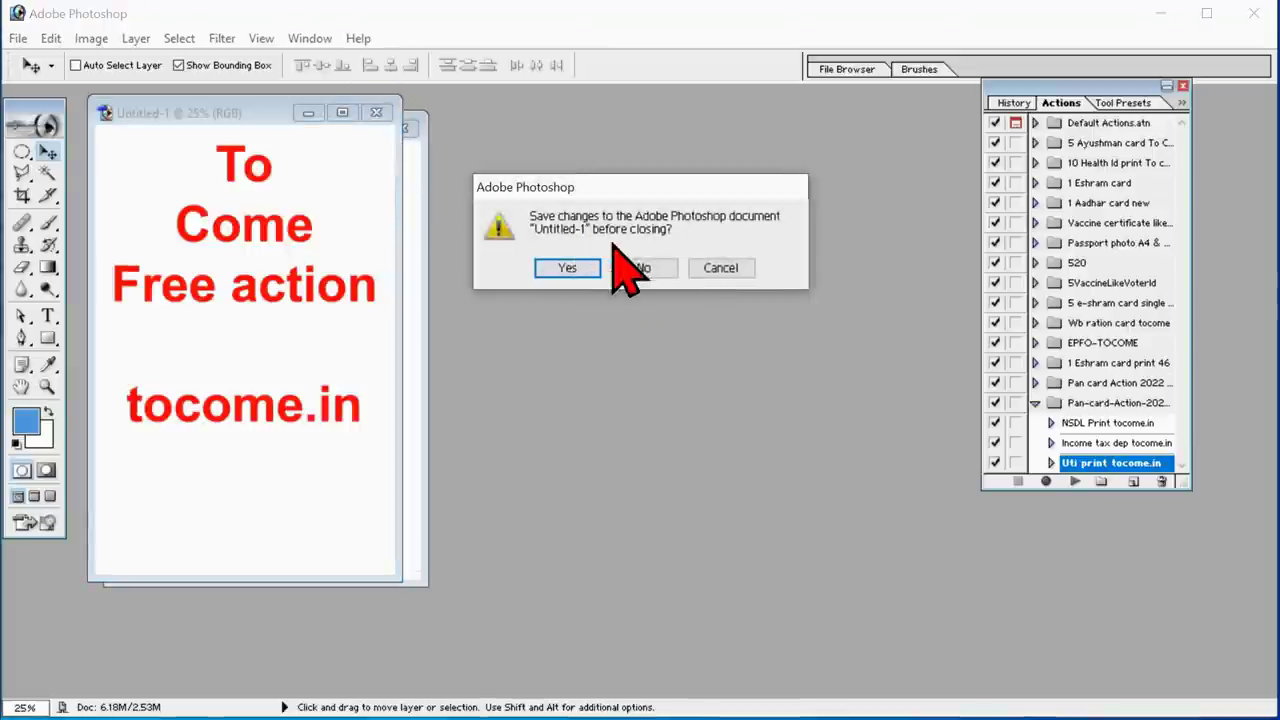
pyautogui.click(643, 268)
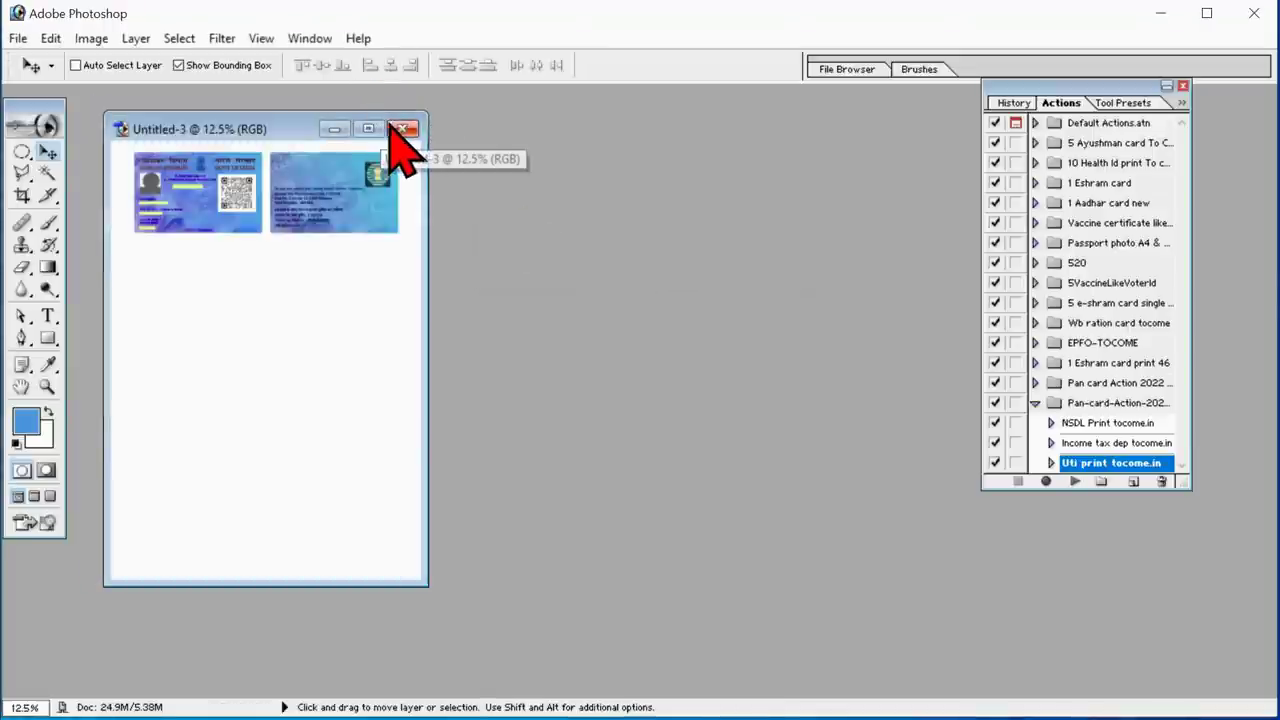
pyautogui.click(402, 128)
# - Discard Untitled-3's changes, browse the tocome.in action download page, then return to the empty Photoshop workspace
pyautogui.click(668, 268)
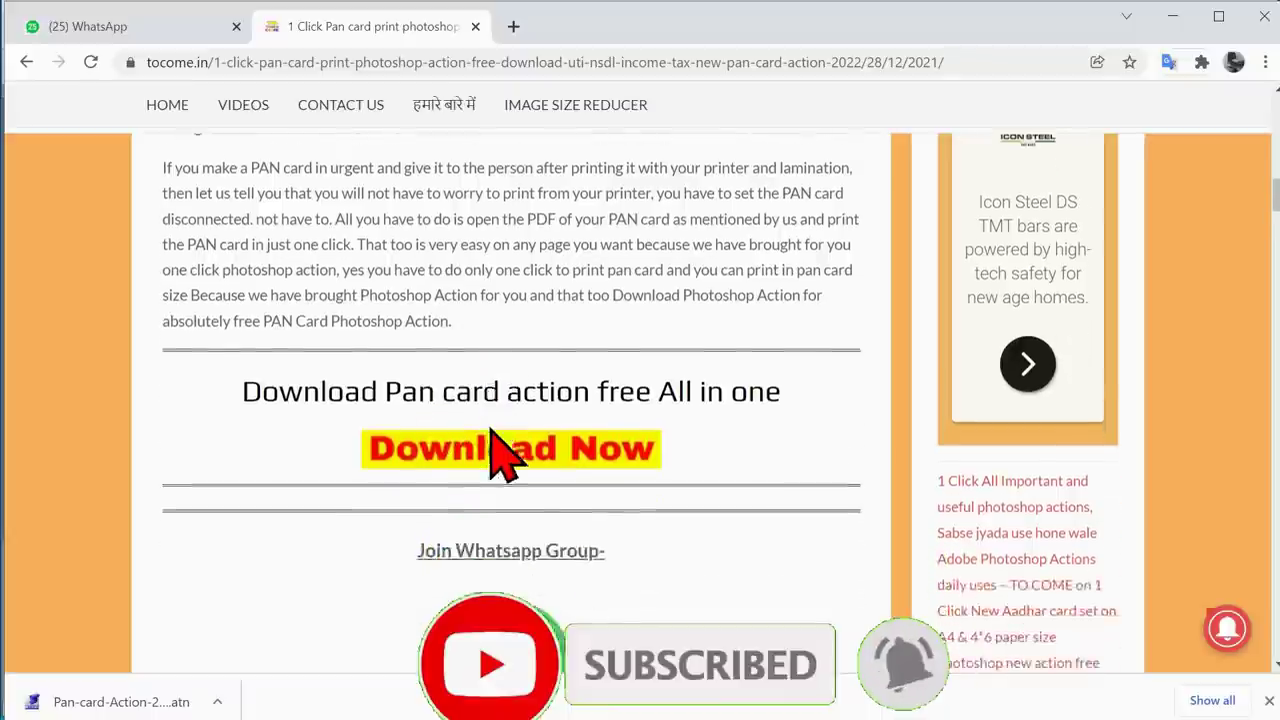
pyautogui.scroll(-3, 500, 457)
pyautogui.scroll(-2, 510, 540)
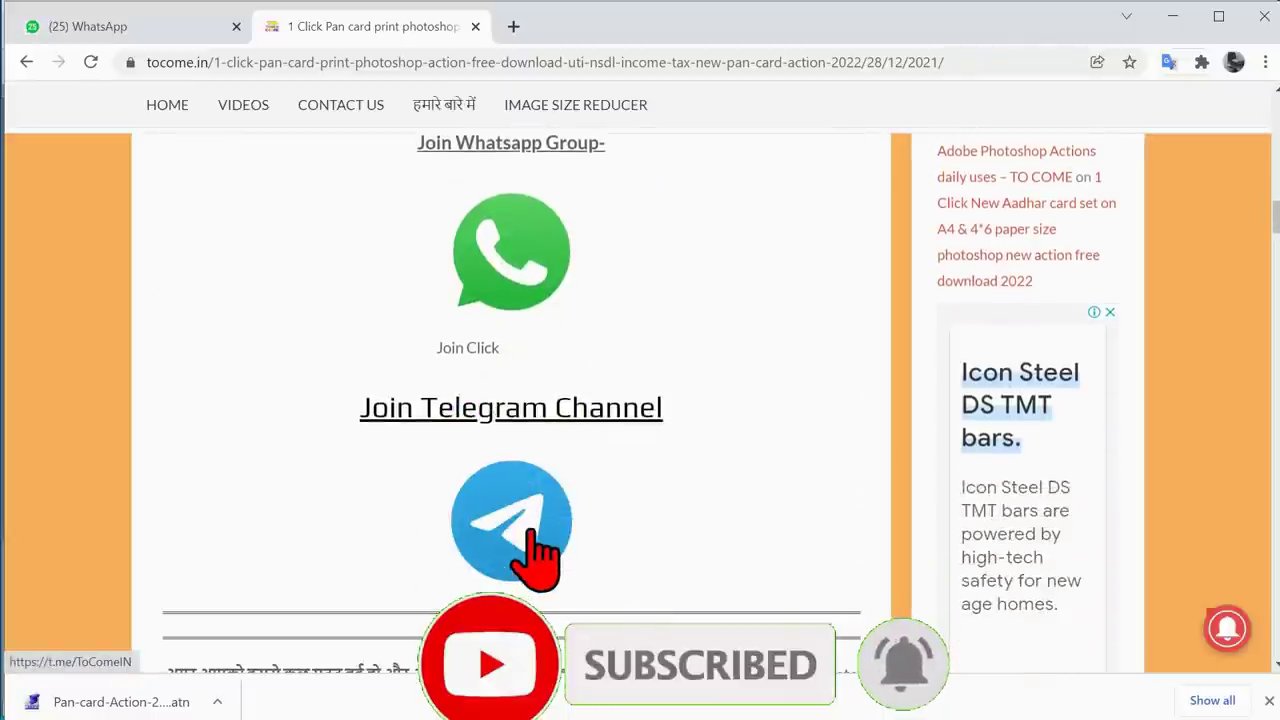
pyautogui.scroll(1, 512, 590)
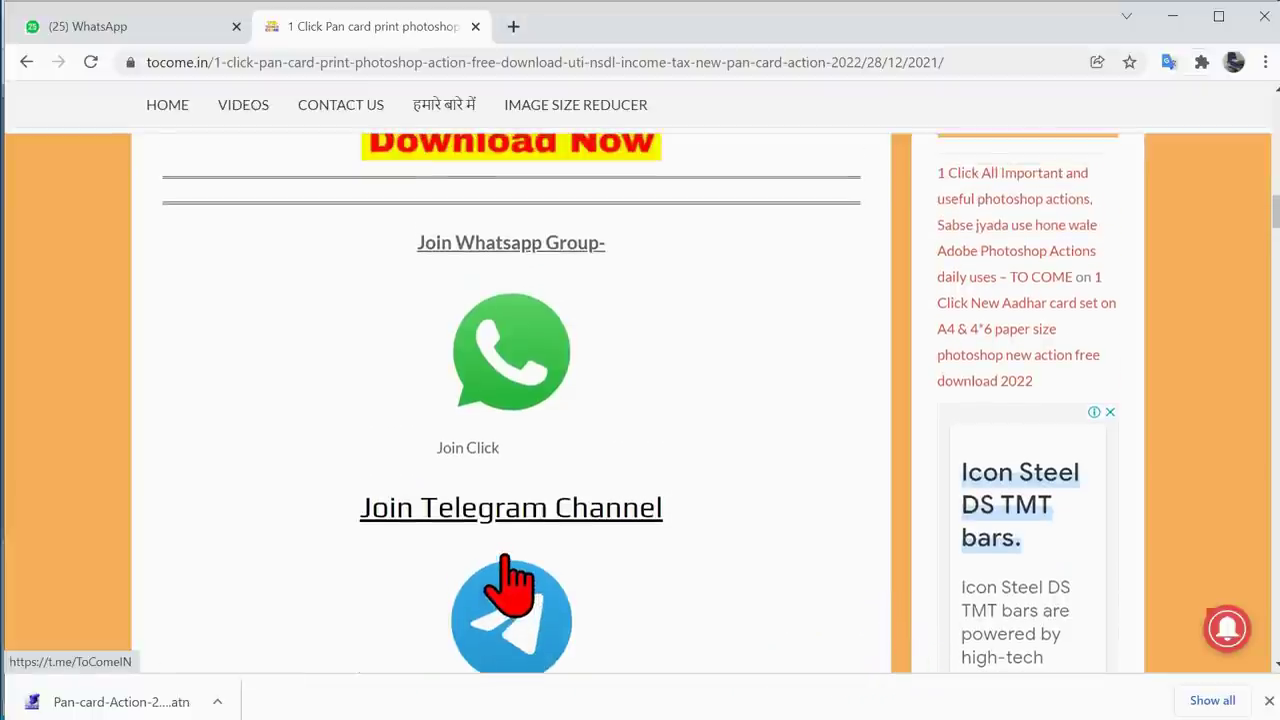
pyautogui.scroll(2, 509, 586)
pyautogui.scroll(1, 486, 543)
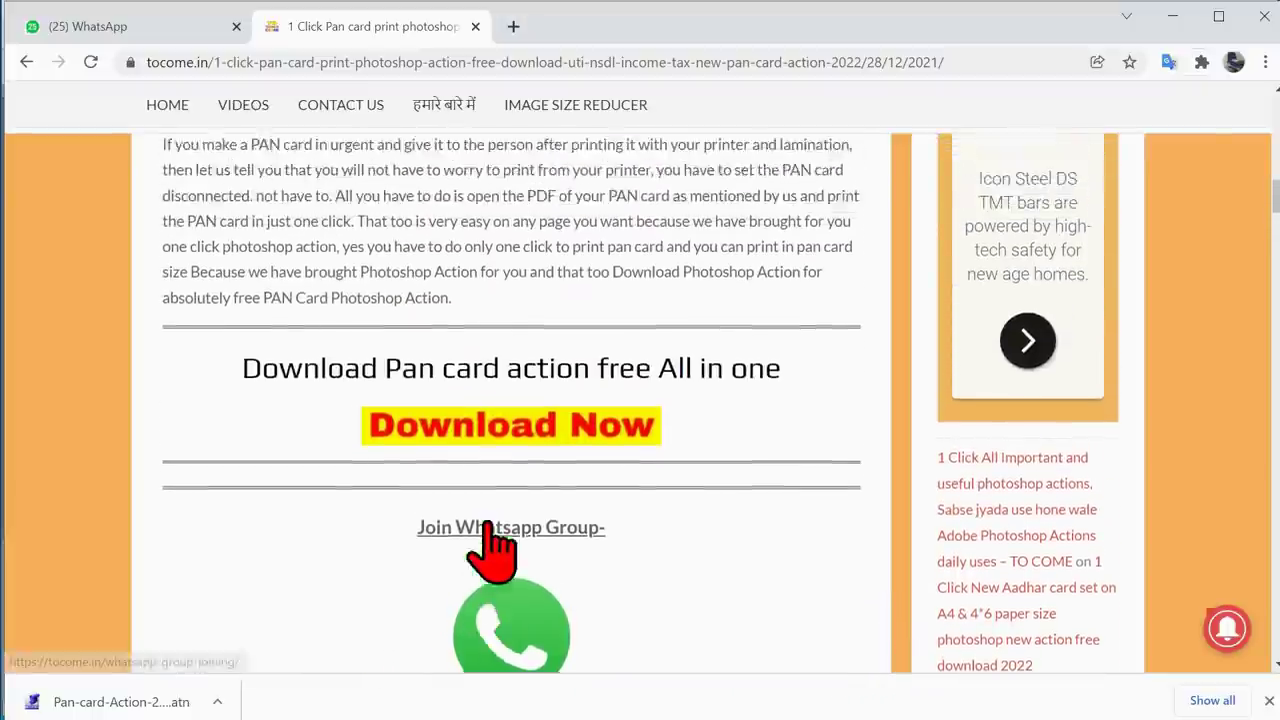
pyautogui.scroll(4, 491, 543)
pyautogui.scroll(1, 491, 543)
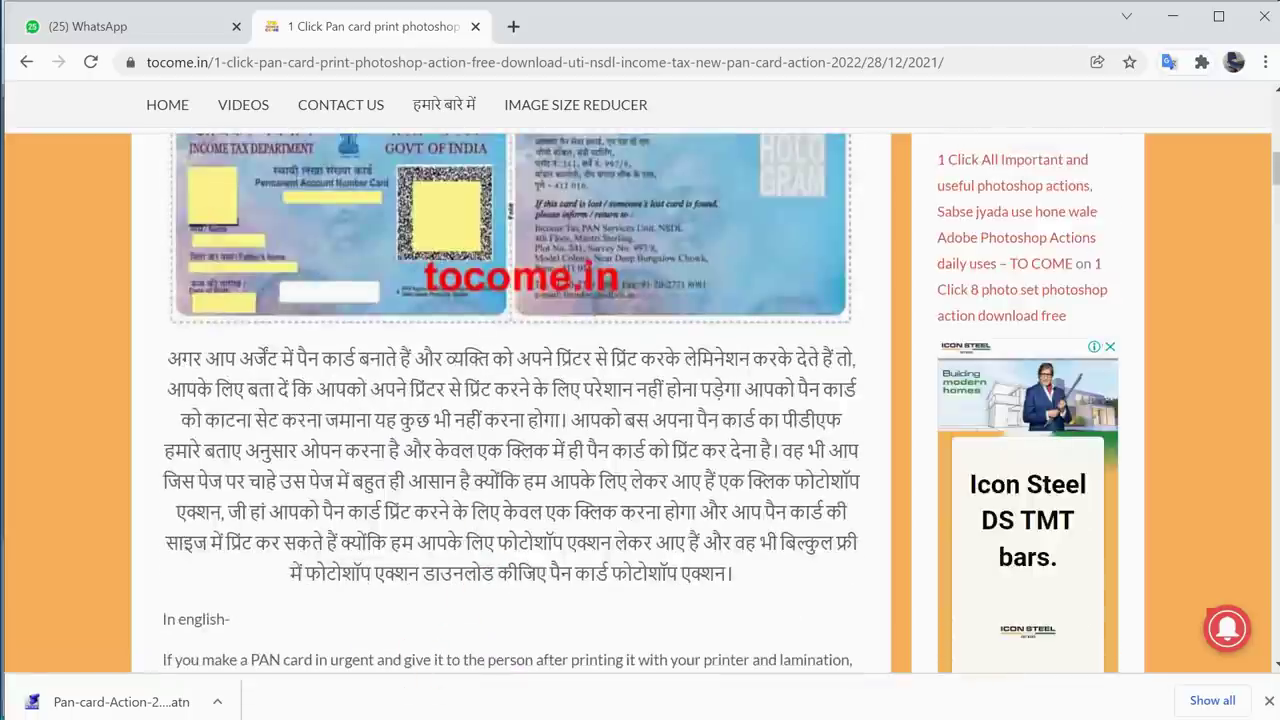
pyautogui.click(286, 650)
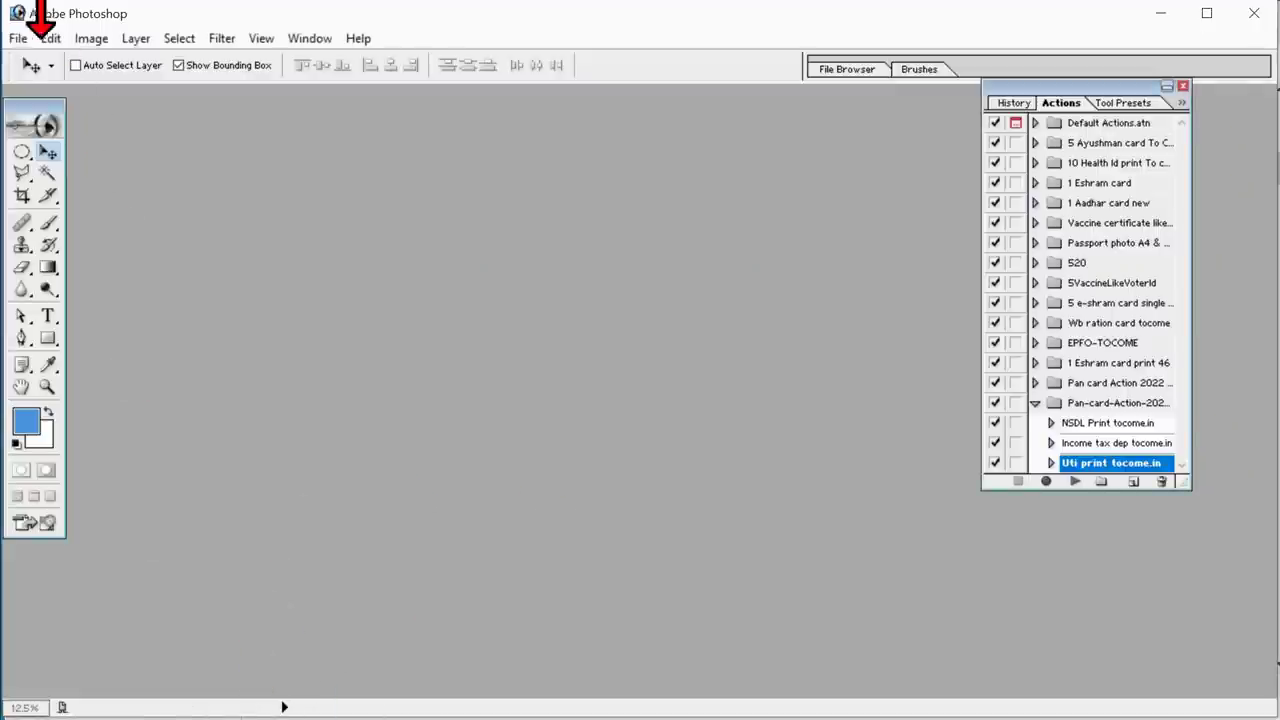
pyautogui.click(18, 38)
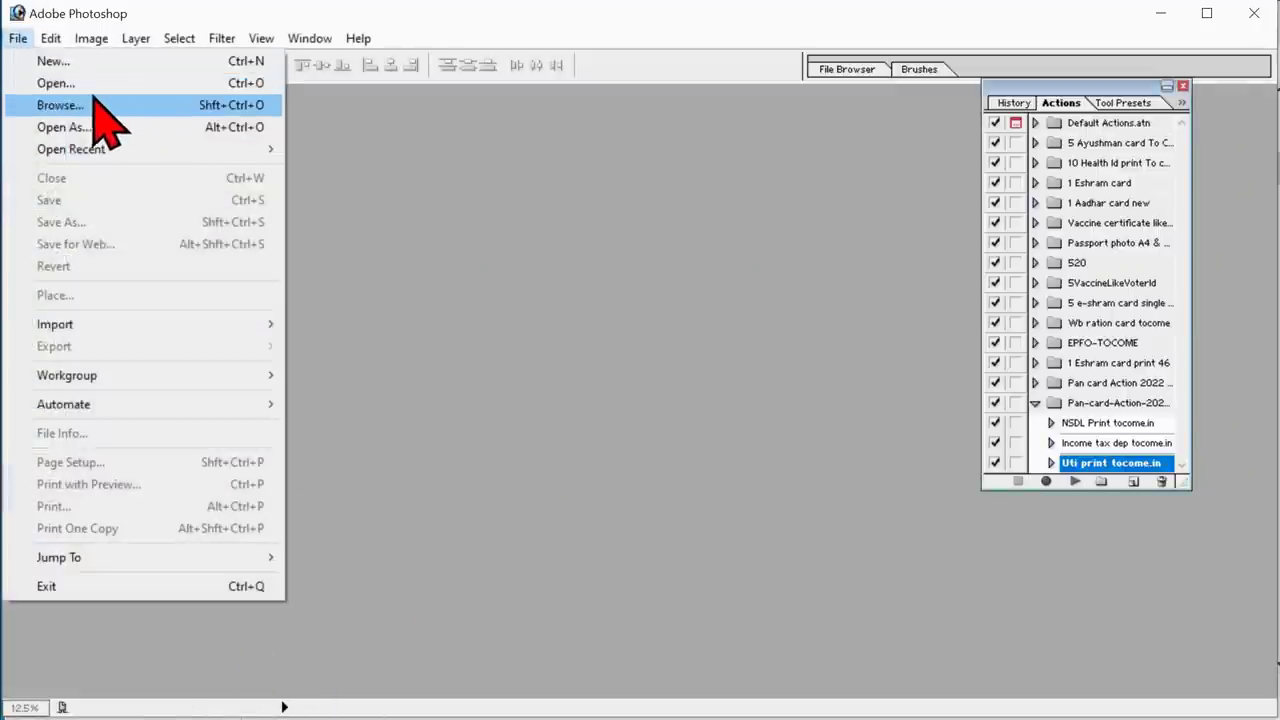
pyautogui.click(343, 234)
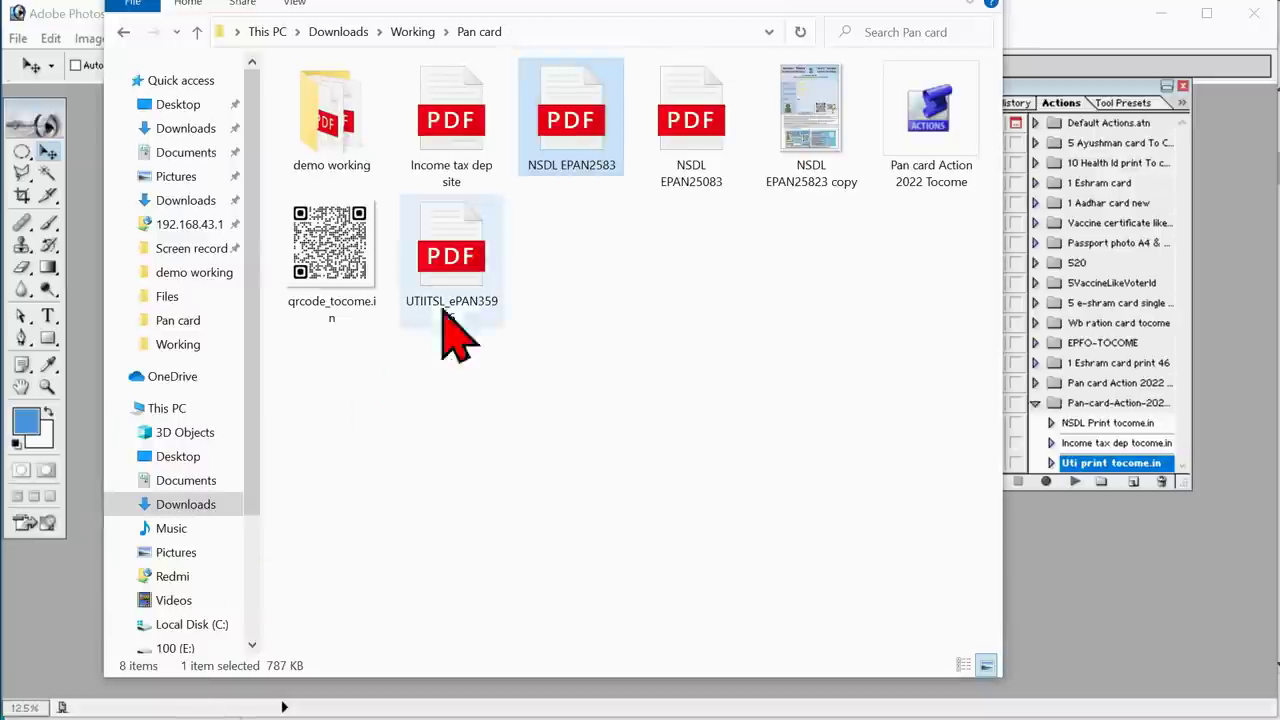
pyautogui.rightClick(588, 108)
pyautogui.moveTo(646, 266)
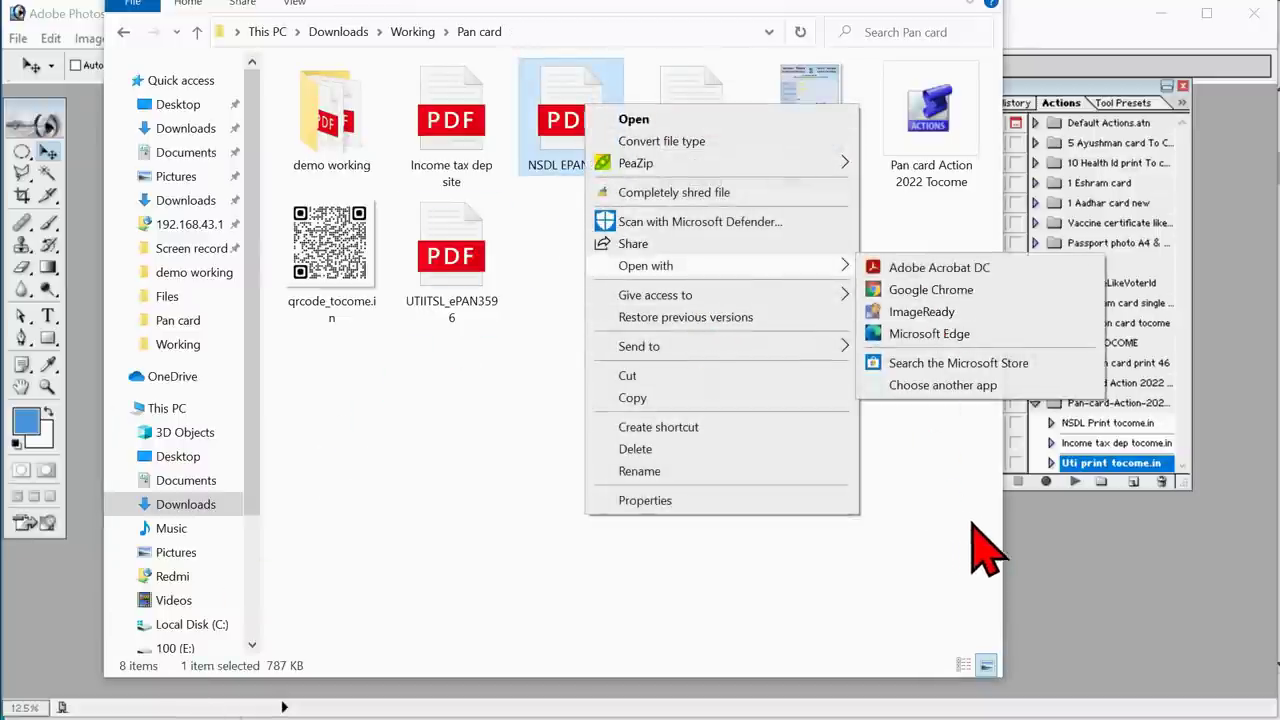
pyautogui.click(1076, 542)
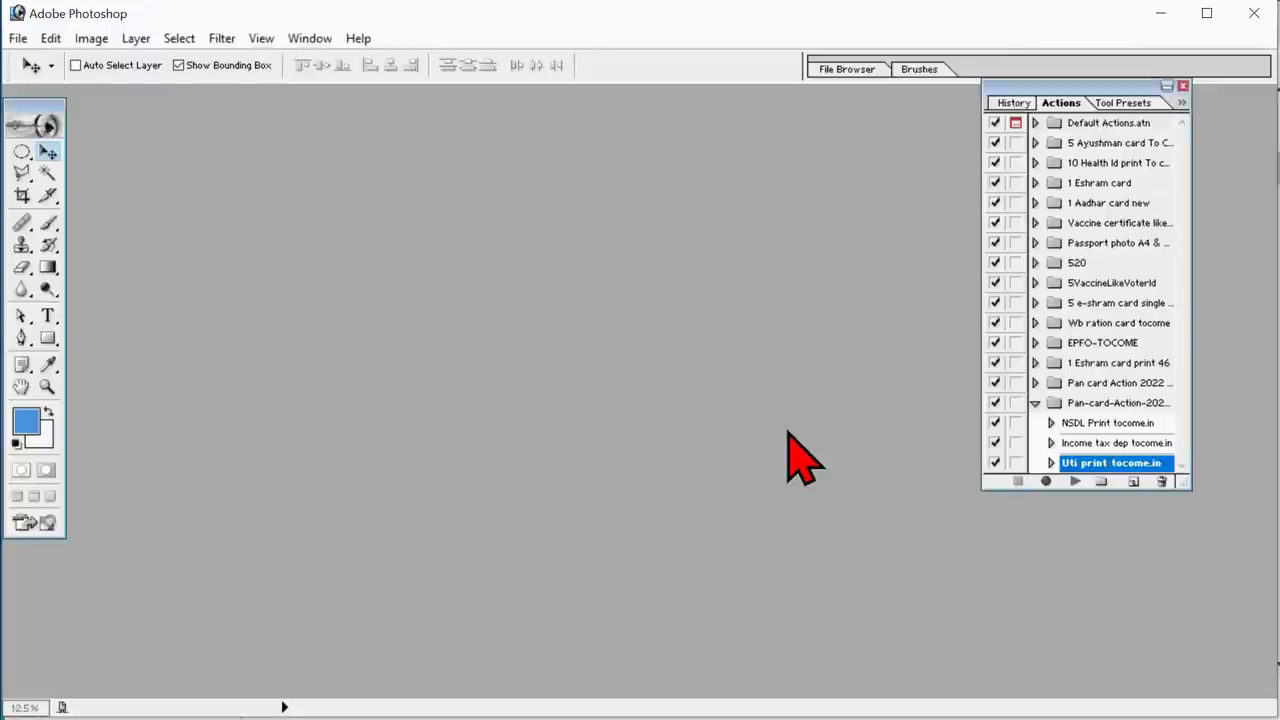